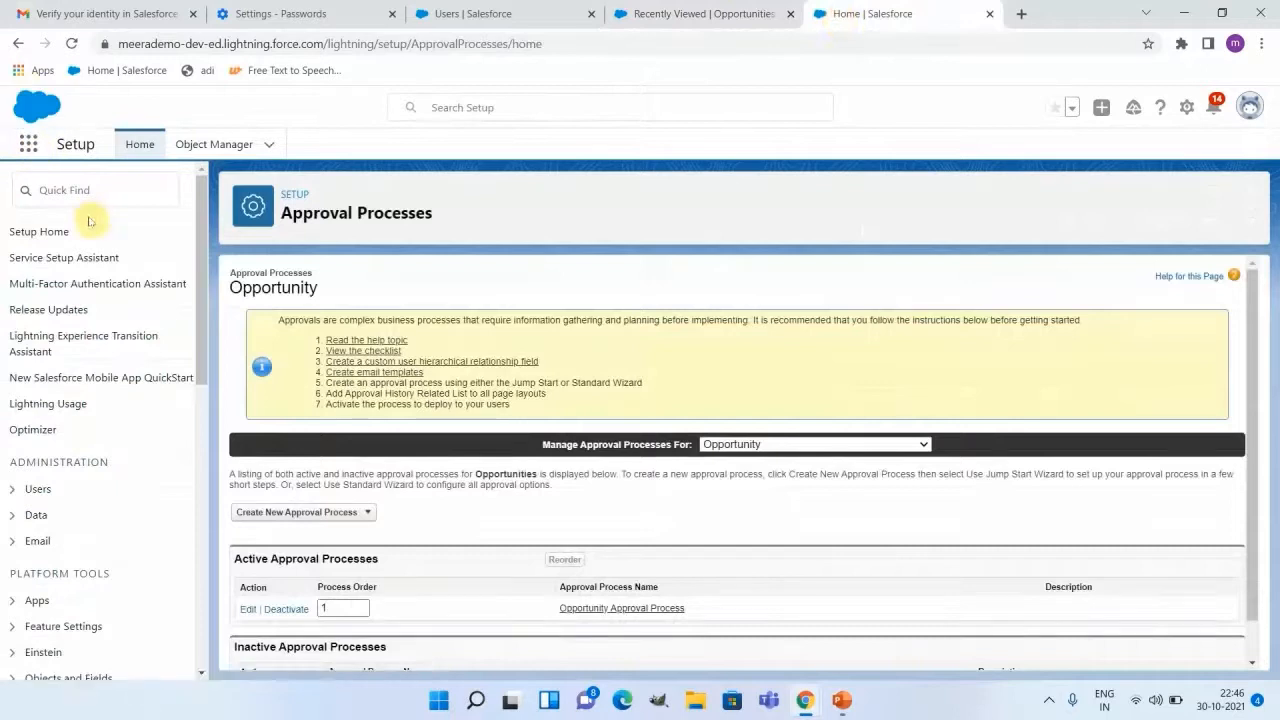
Step: Open the active Opportunity Approval Process and review its entry criteria, submission actions, approval steps and assigned approvers
scroll(535, 500, "down", 1)
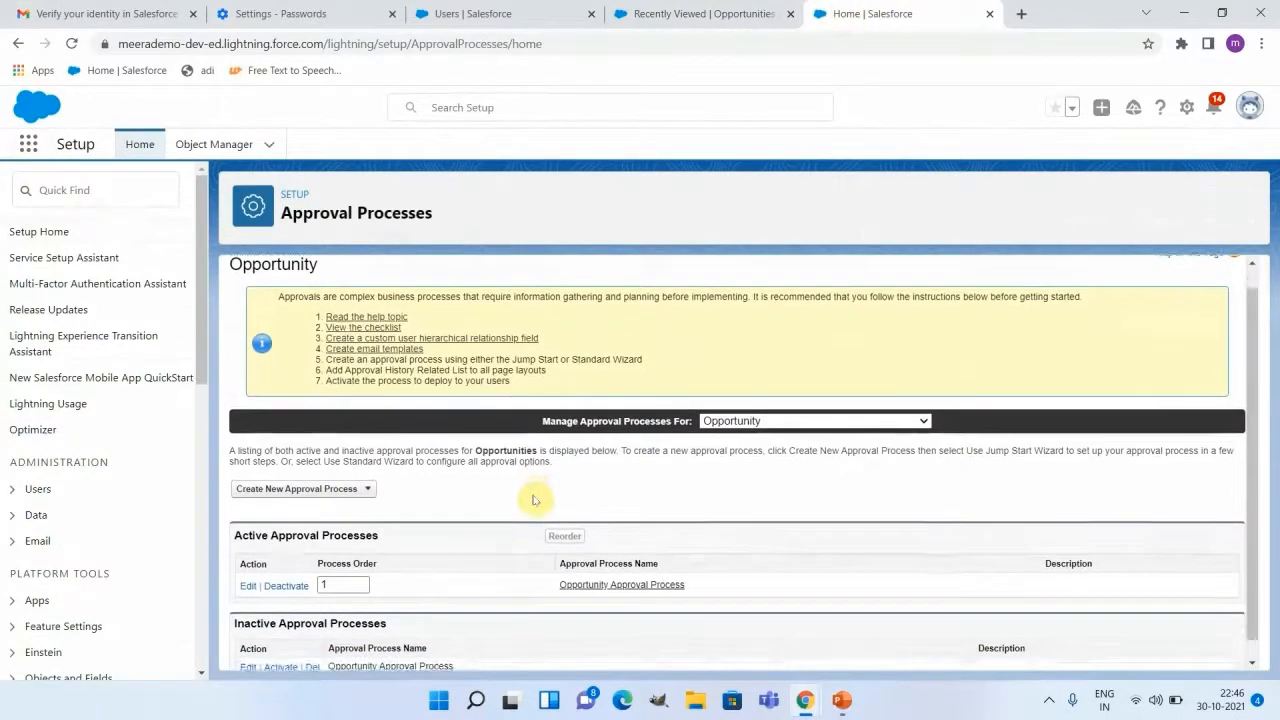
left_click(572, 586)
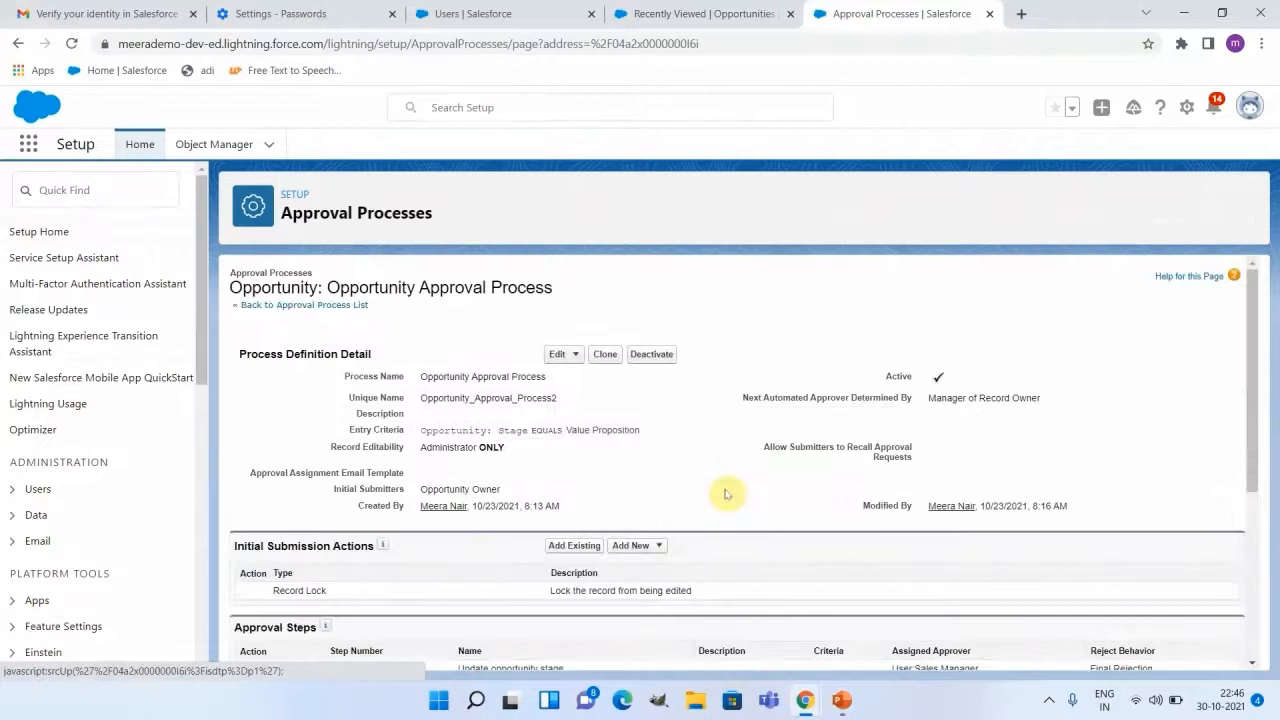
scroll(726, 494, "down", 1)
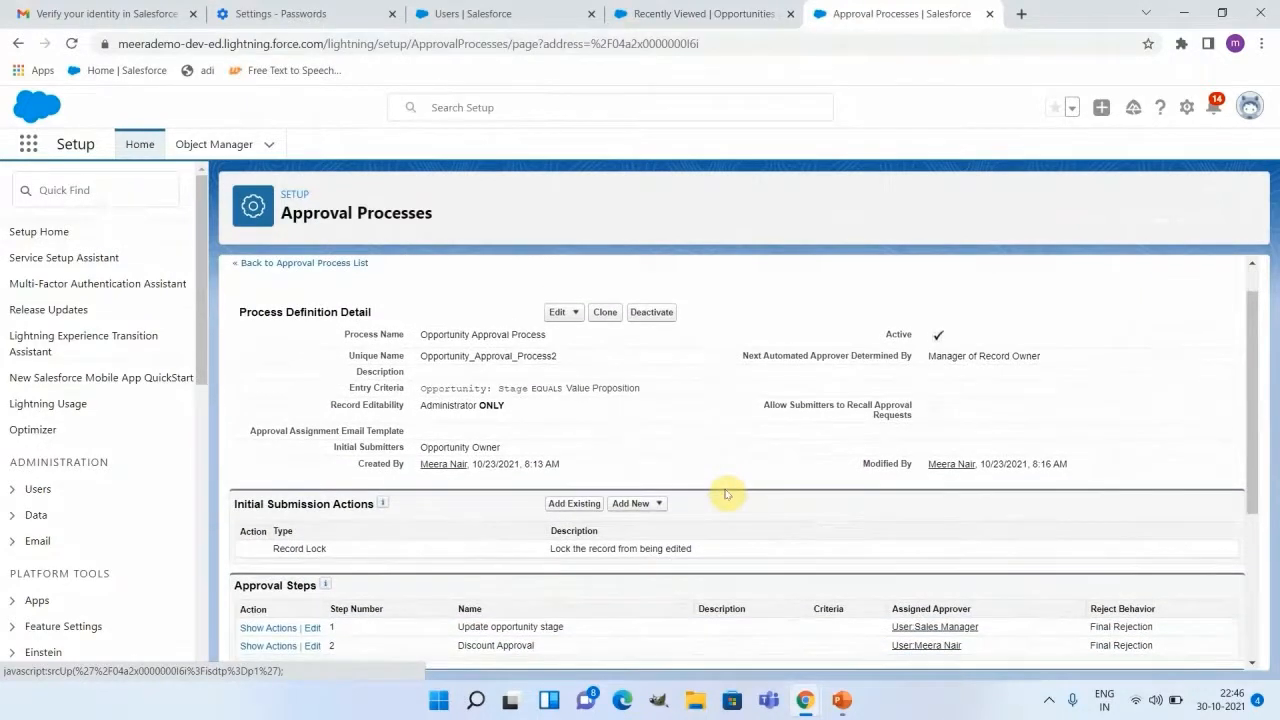
scroll(726, 494, "down", 1)
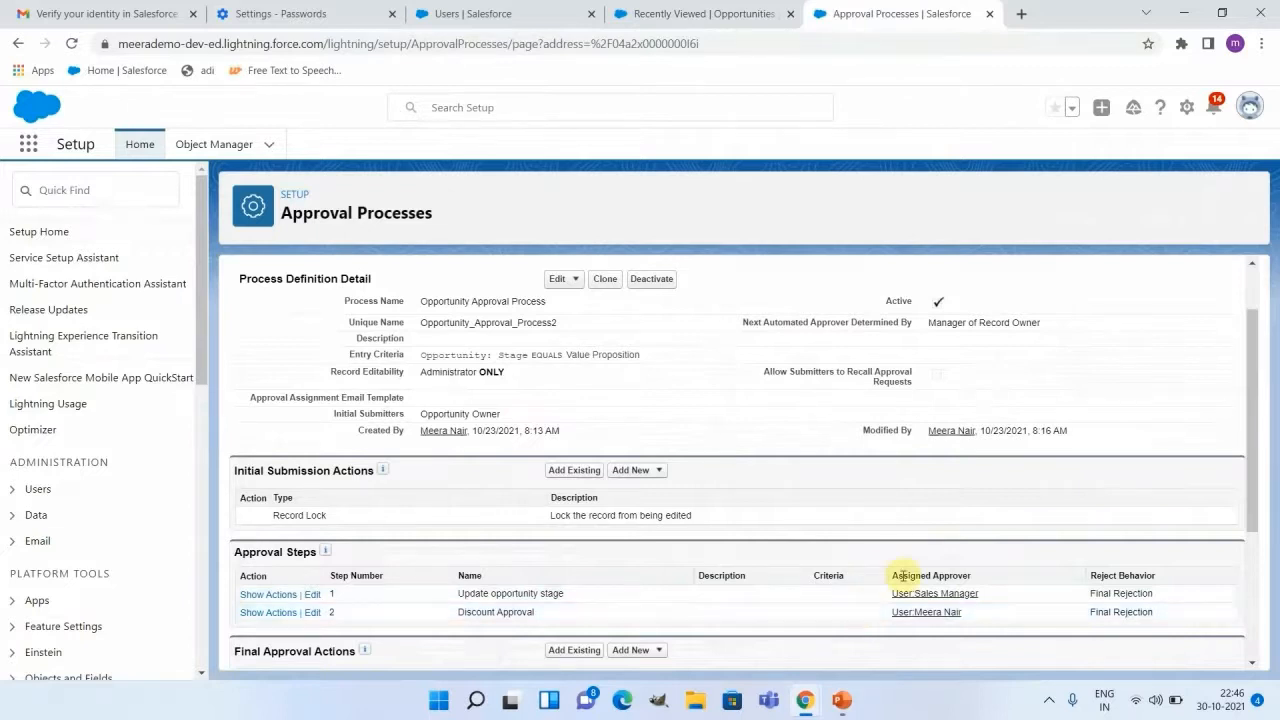
scroll(791, 517, "down", 1)
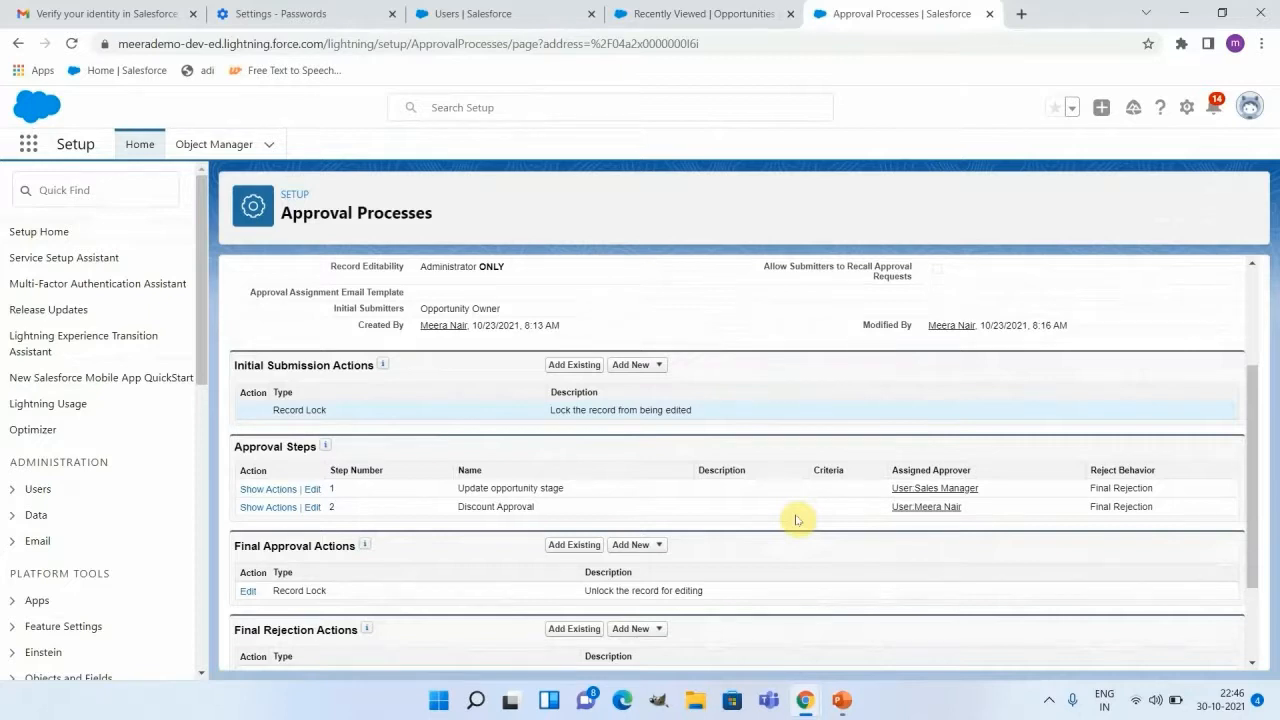
Step: Search Setup for "flow" and open the Flows page
left_click(97, 206)
type("flow")
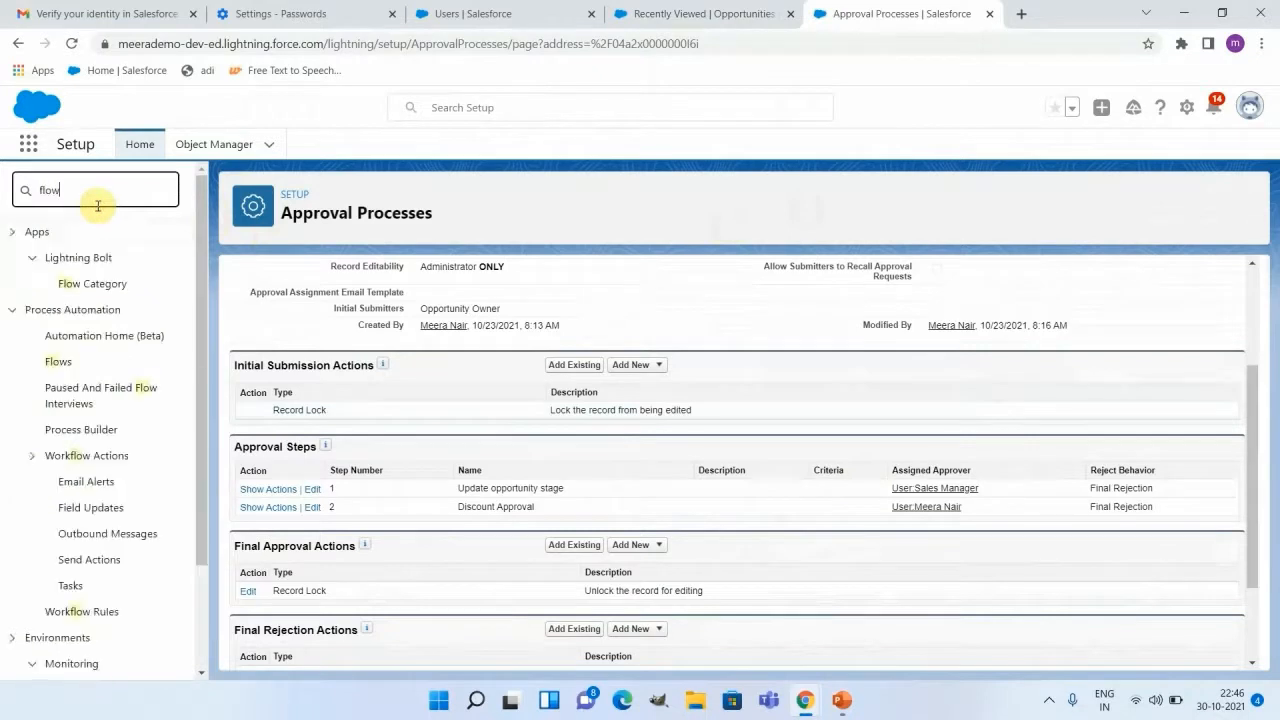
left_click(58, 361)
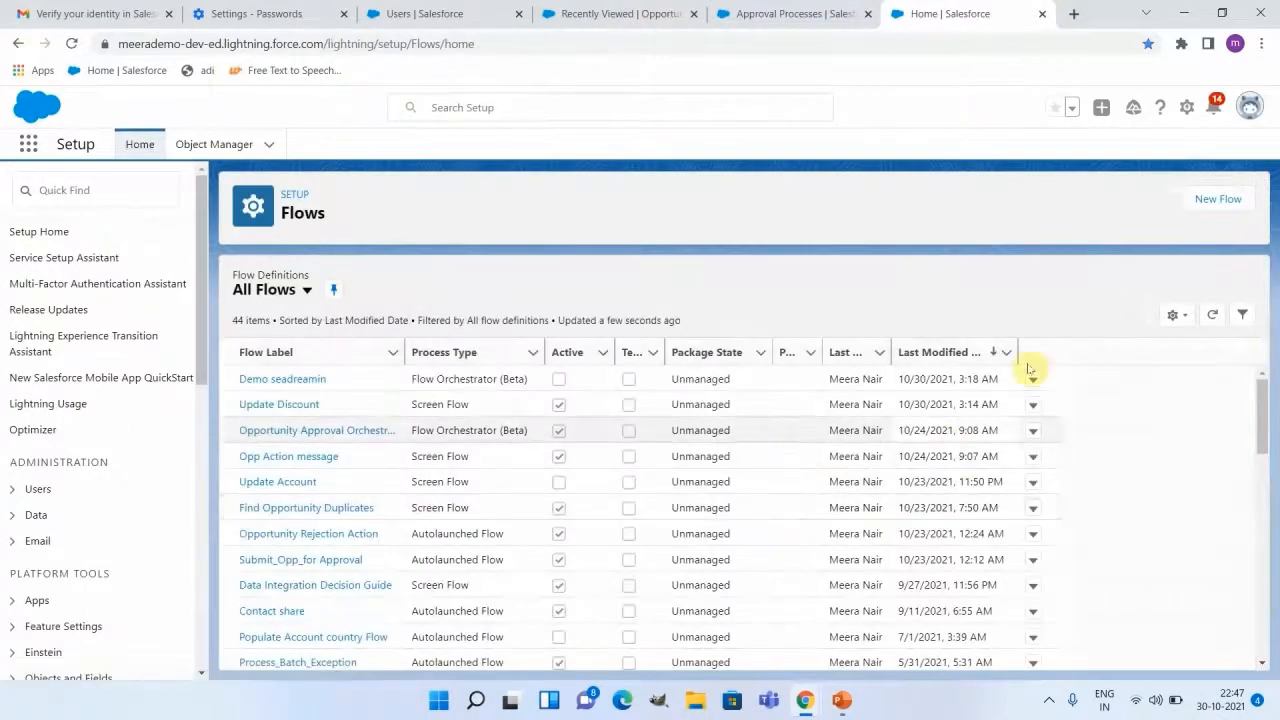
Step: Create a new flow of the Flow Orchestrator type Record-Triggered Orchestration (Beta), dismissing the beta notice
left_click(1205, 211)
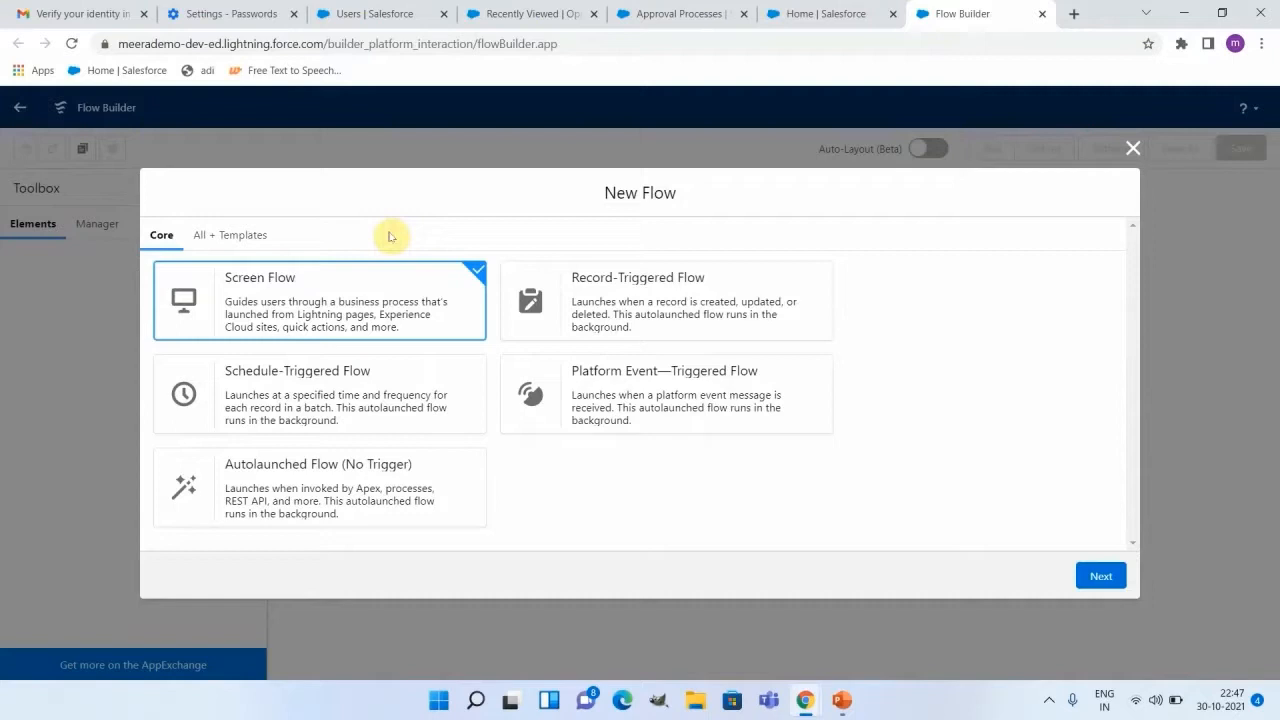
left_click(251, 236)
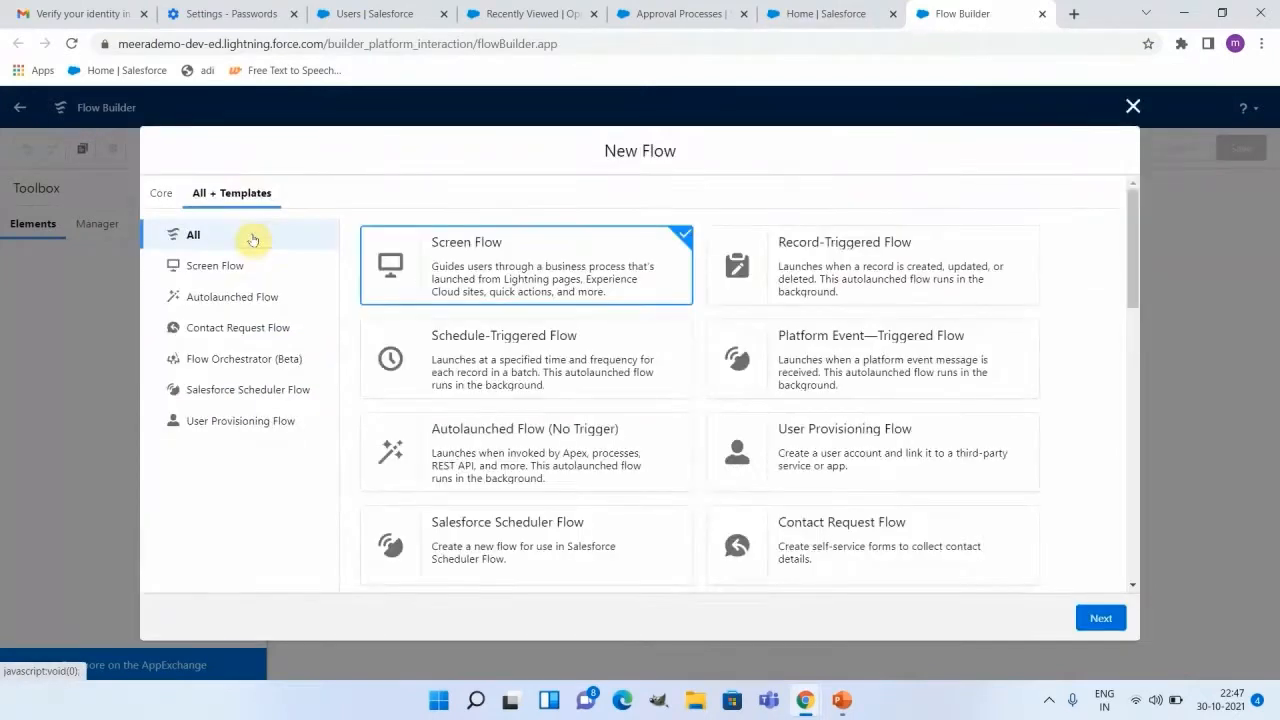
left_click(224, 359)
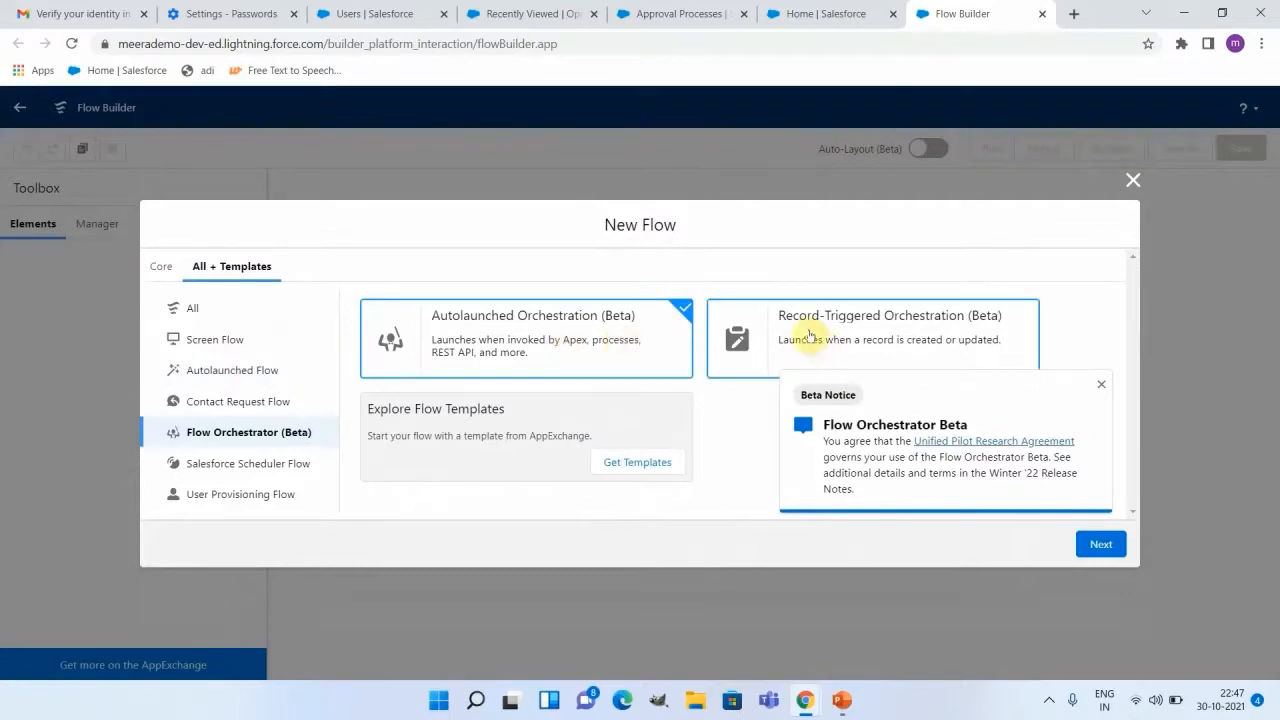
left_click(1104, 385)
left_click(930, 345)
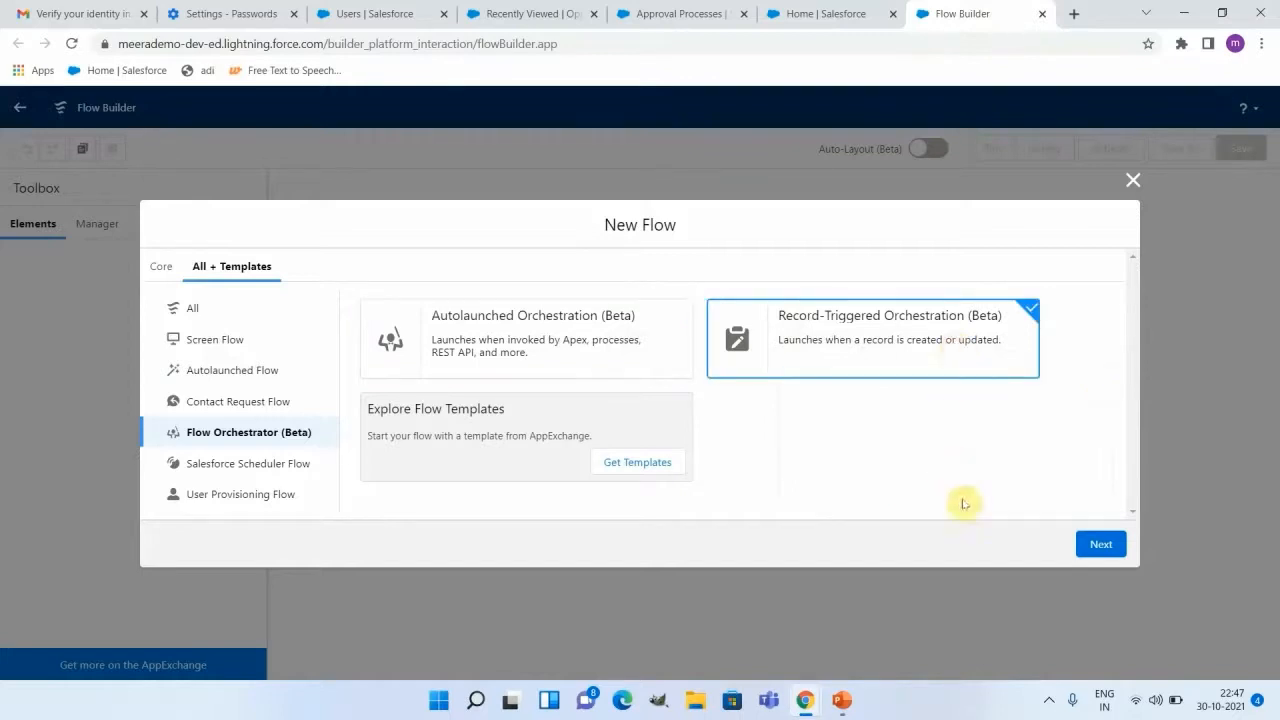
left_click(1100, 545)
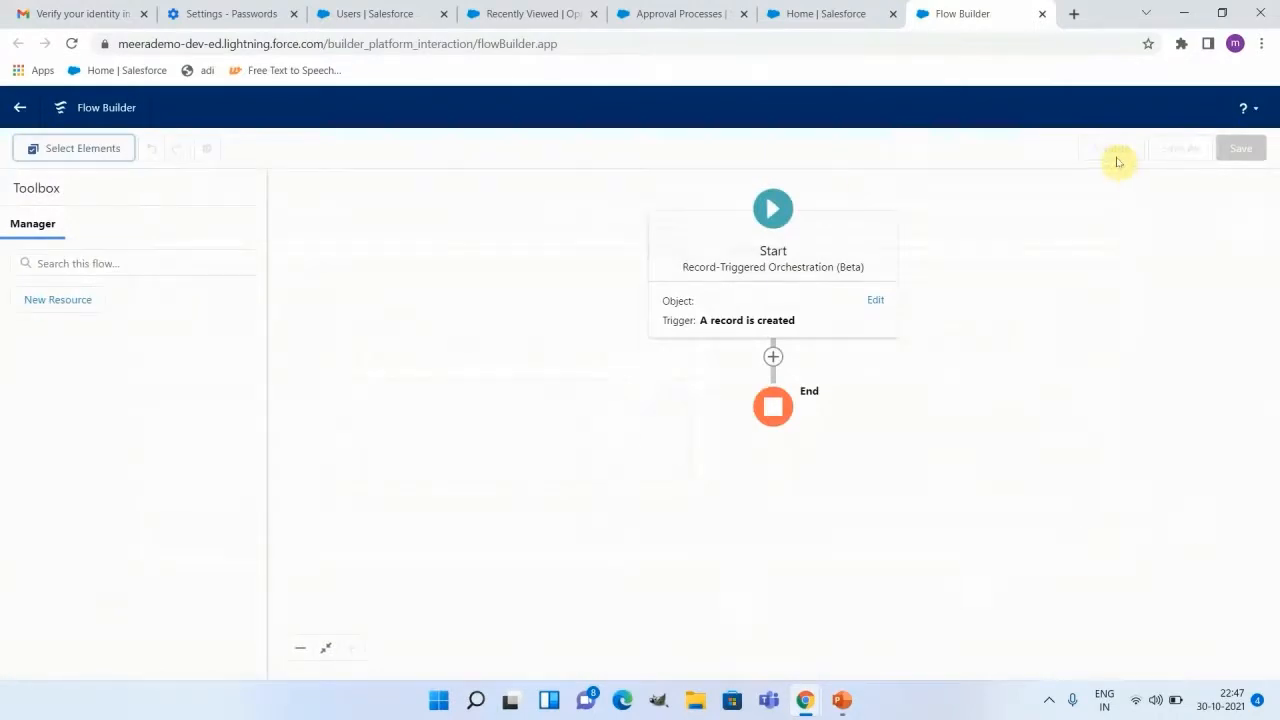
Step: Set the orchestration's start object to Opportunity and trigger it when a record is updated
left_click(875, 301)
left_click(662, 262)
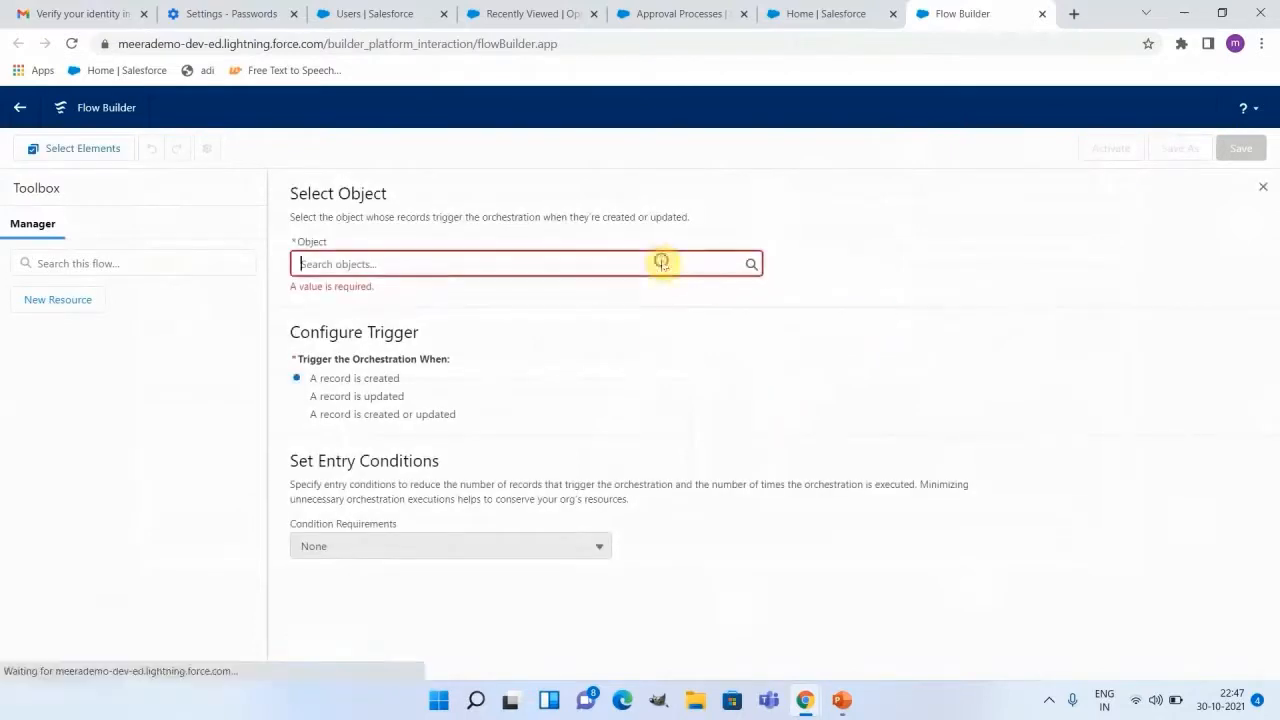
type("oppo")
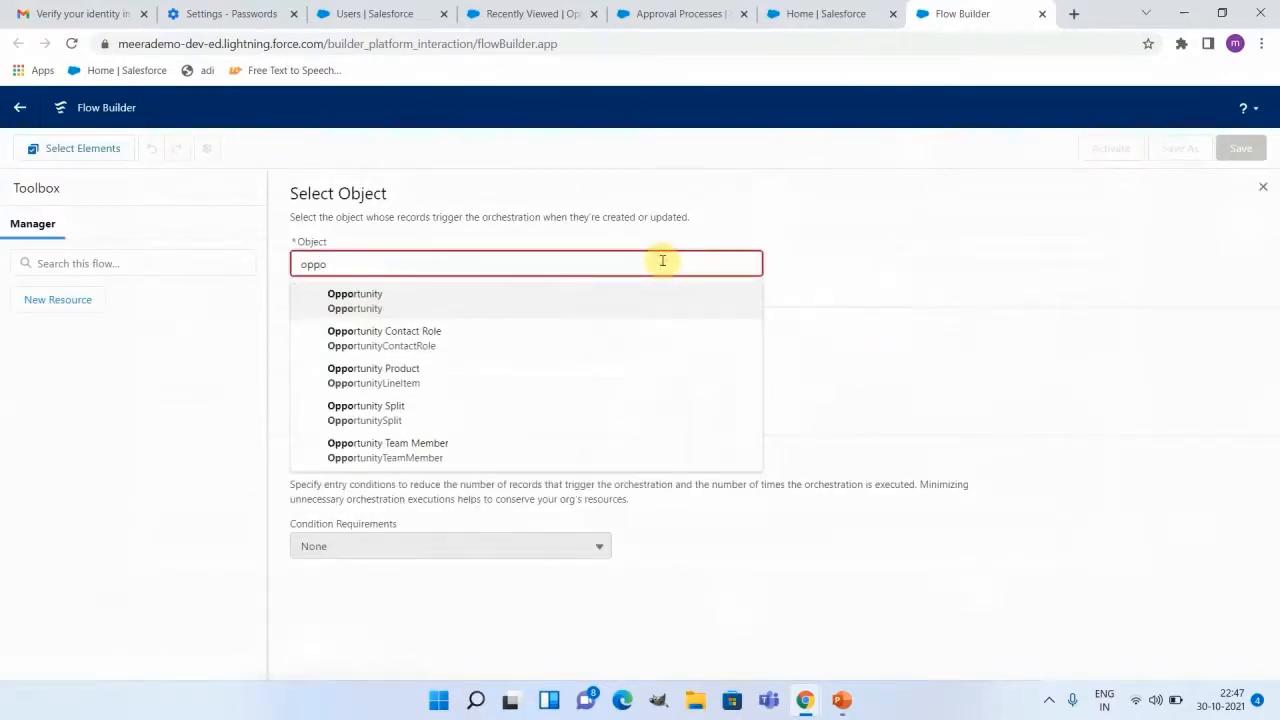
left_click(569, 308)
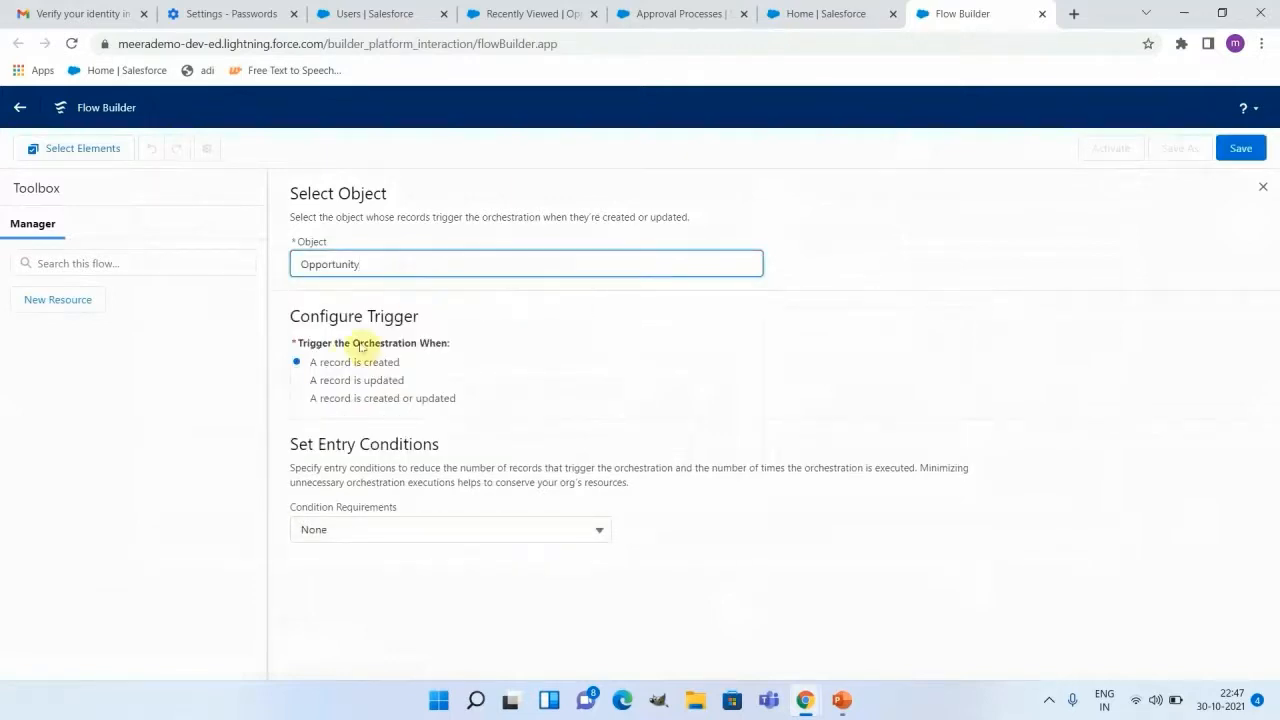
left_click(299, 380)
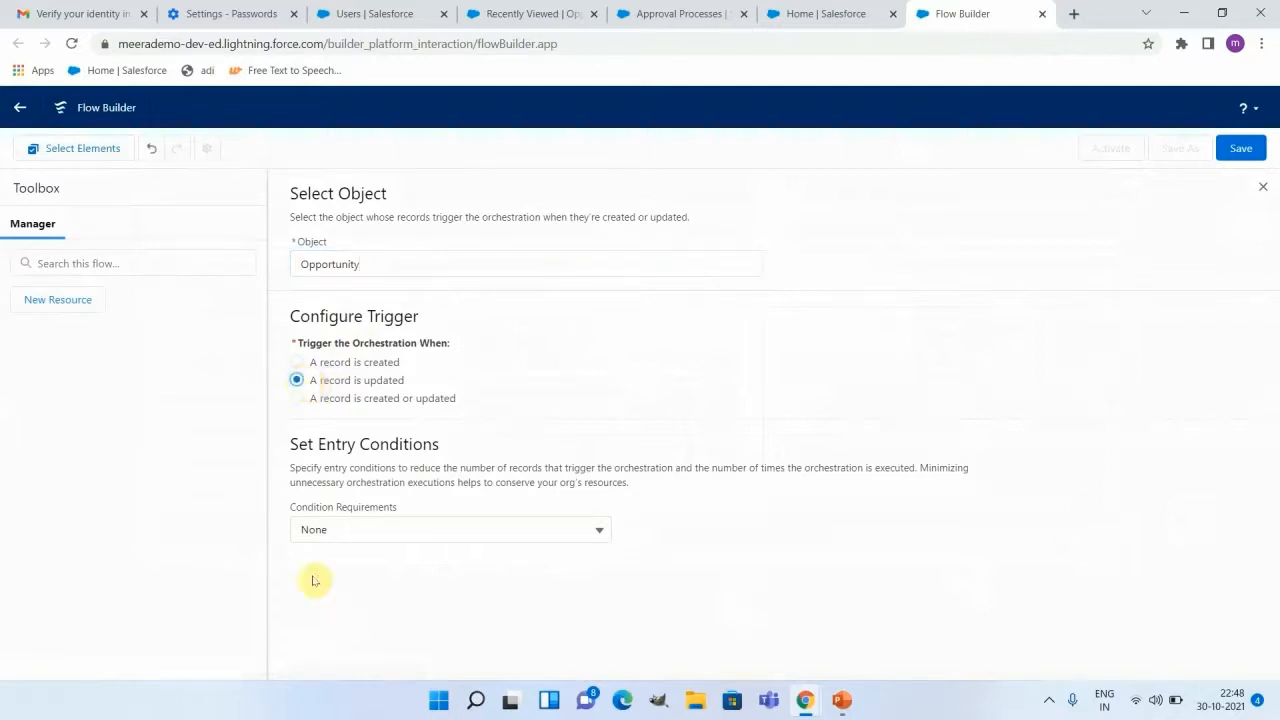
Step: Require all entry conditions to be met (AND) and add the condition StageName Equals Value Proposition
left_click(450, 522)
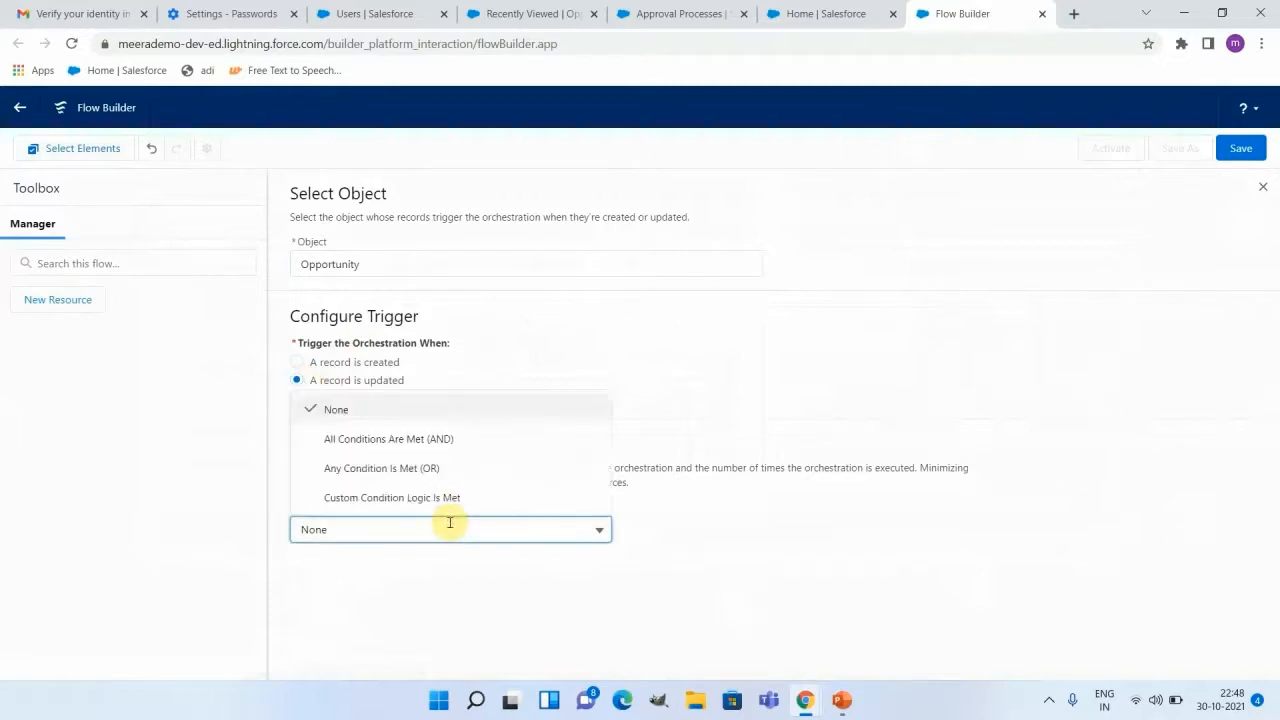
left_click(415, 438)
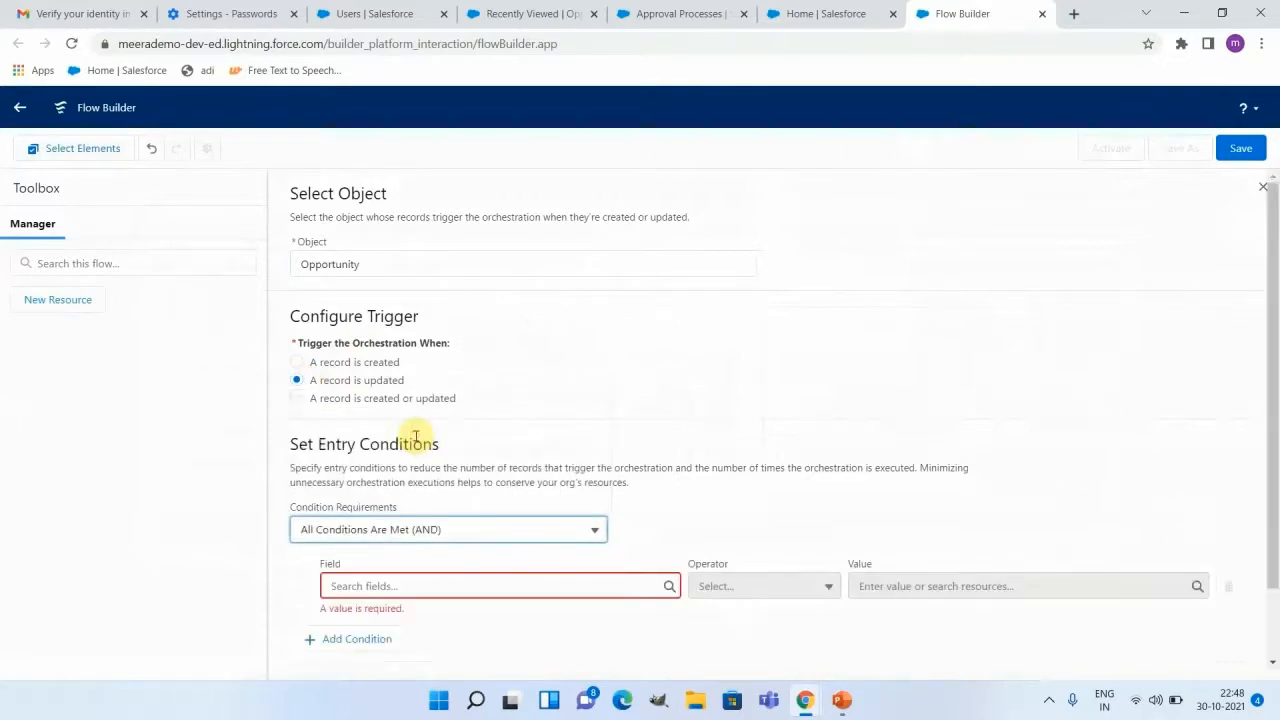
left_click(487, 585)
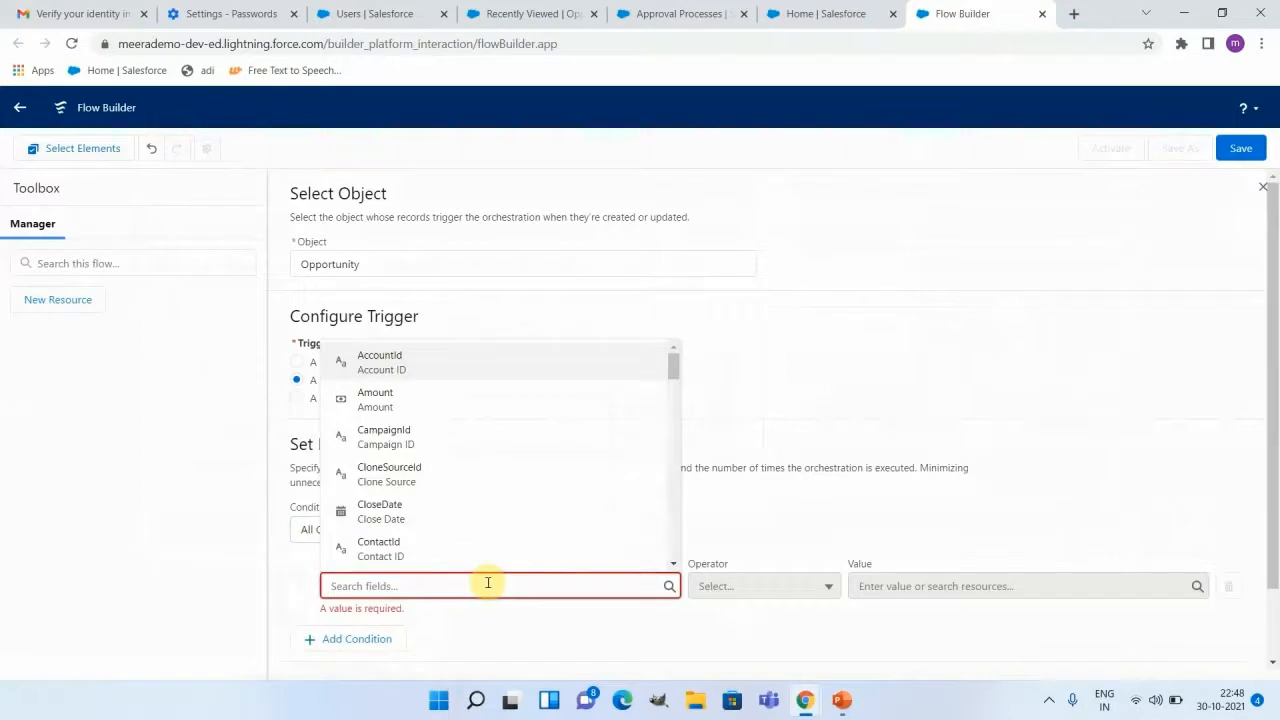
type("stag")
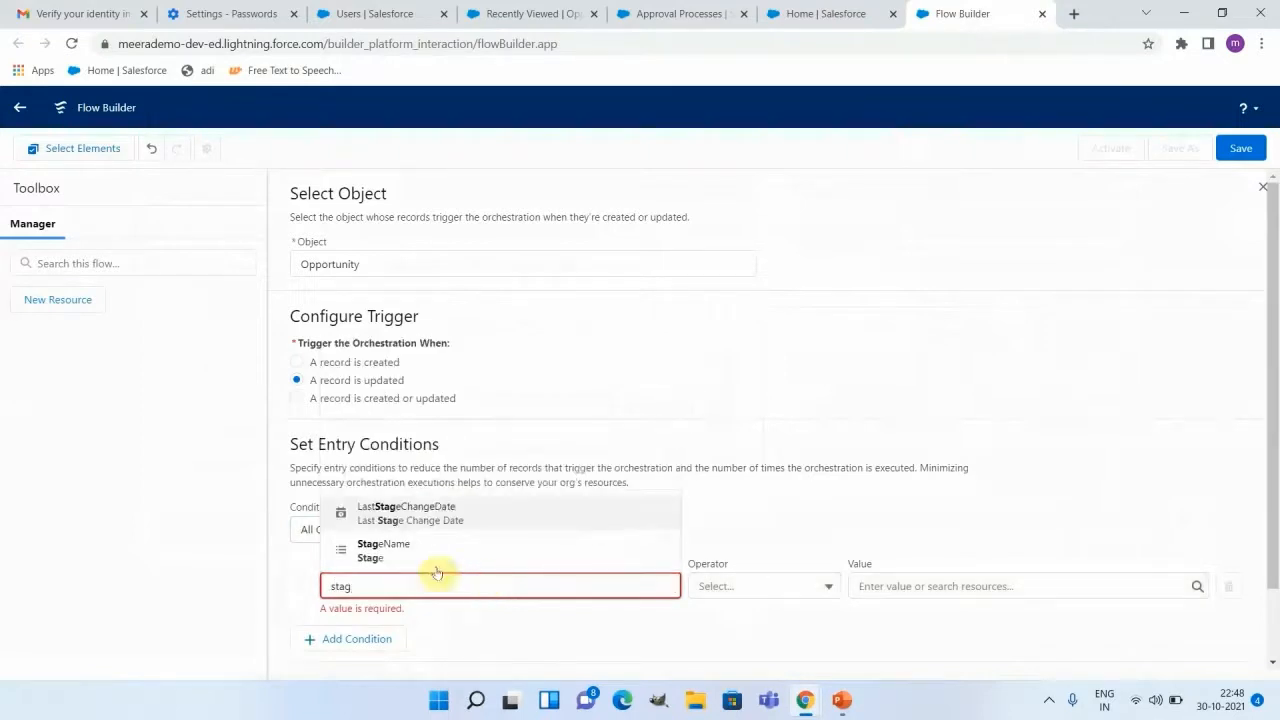
left_click(415, 551)
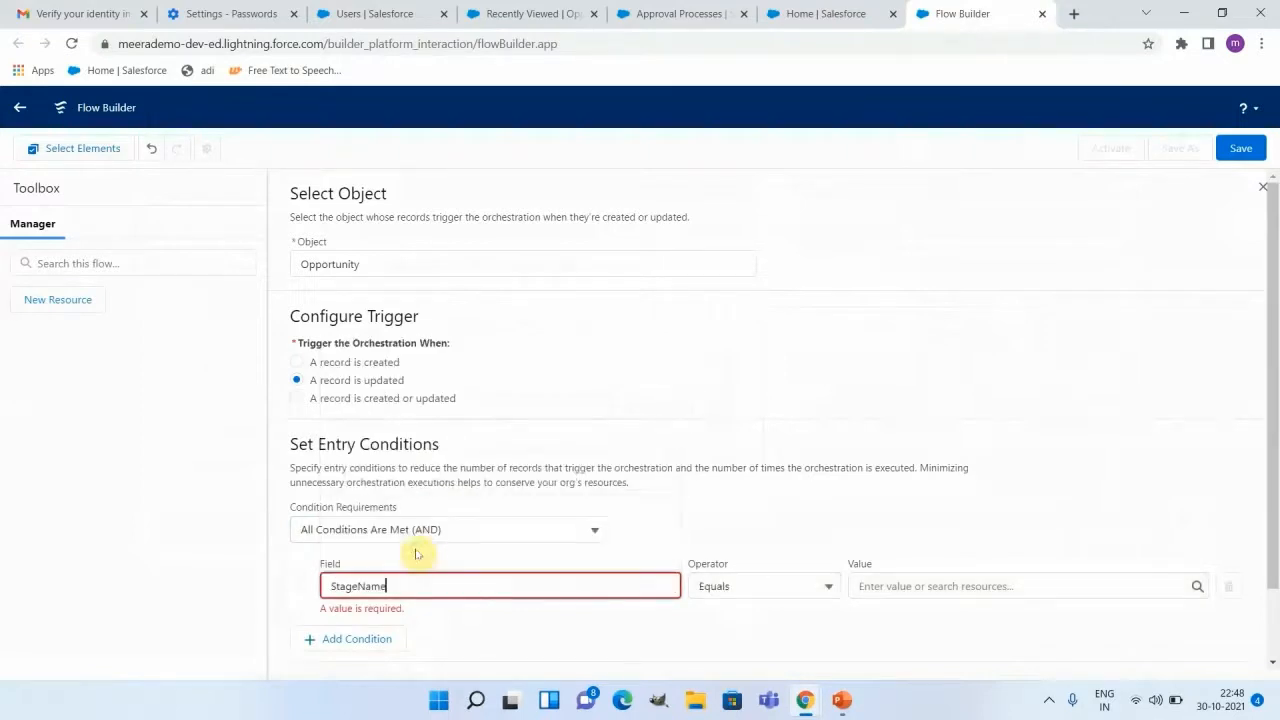
left_click(958, 584)
left_click(951, 506)
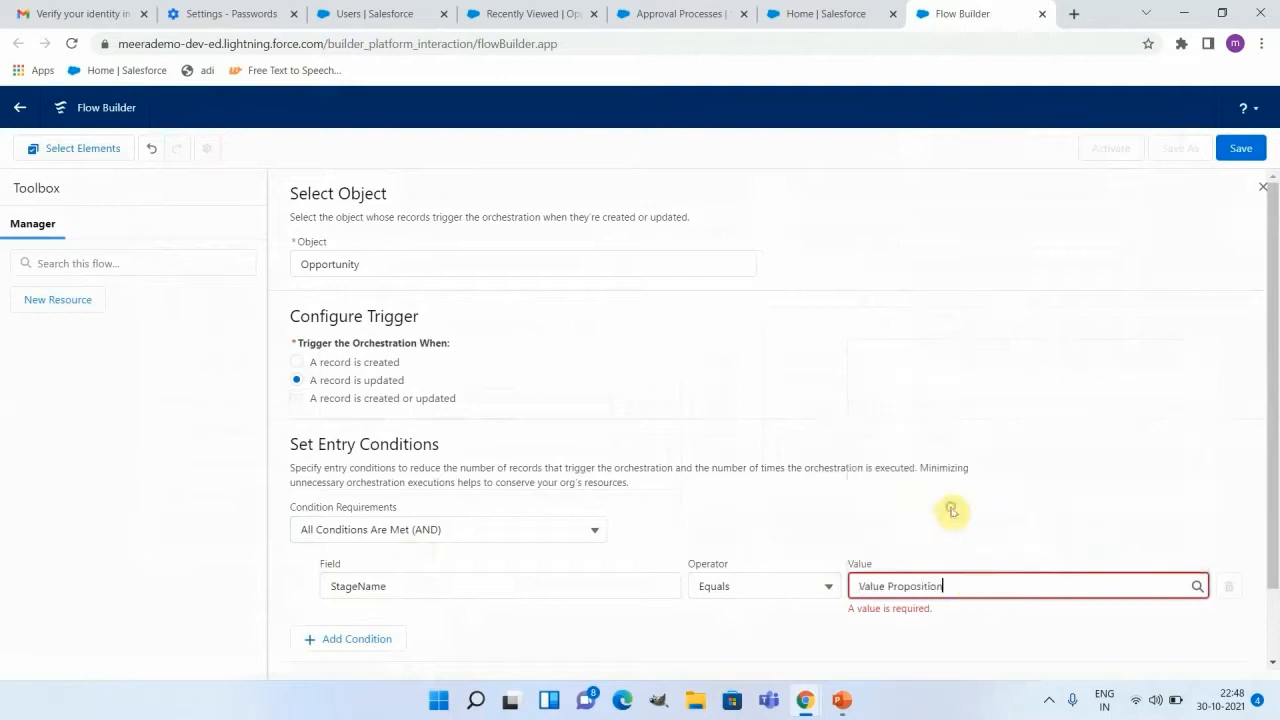
scroll(670, 598, "down", 1)
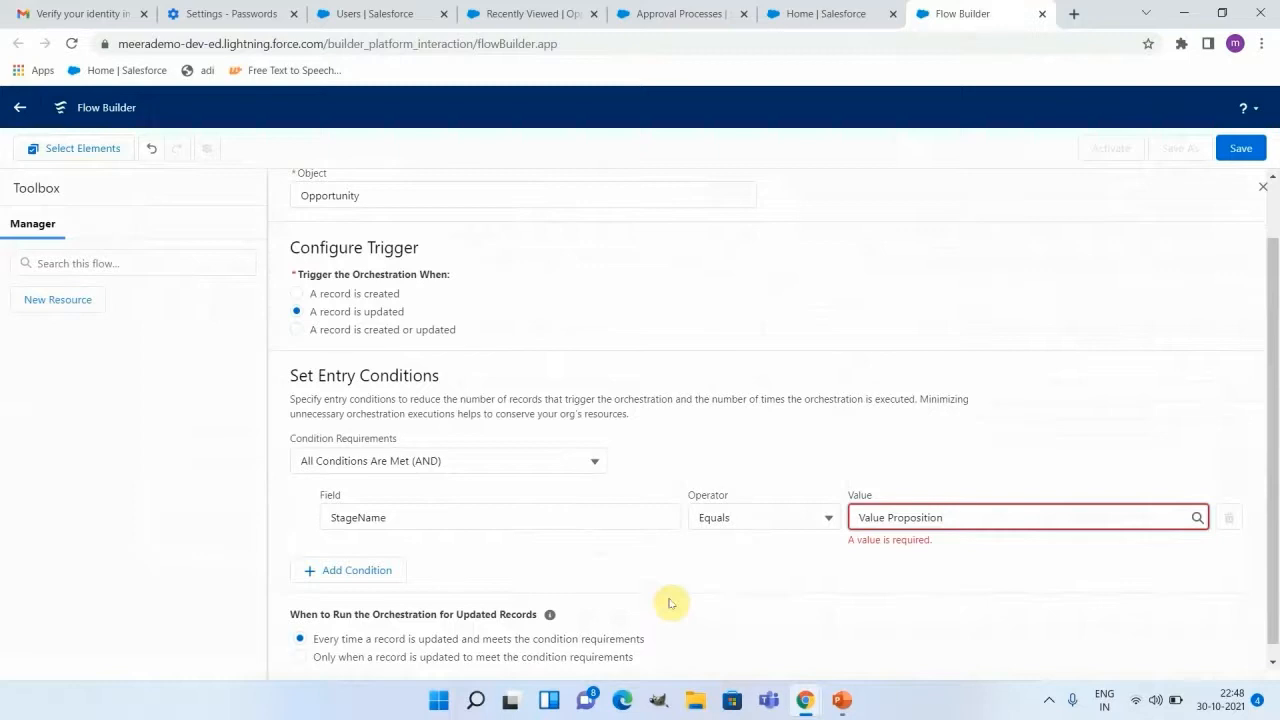
Step: Save the orchestration with the label "Sea Dreamin Demo Flow Orchestrator"
left_click(1240, 148)
type("Sea Dreamin Demo Flow Orchestrator")
left_click(951, 482)
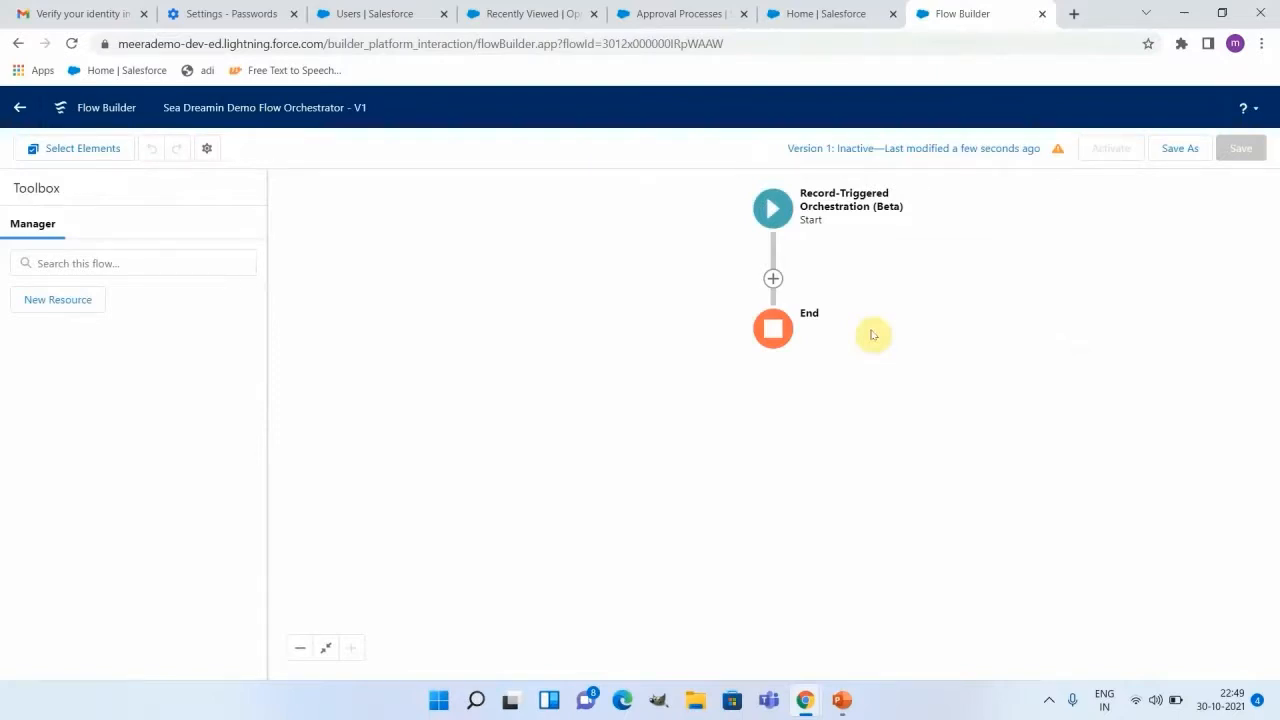
Step: Add a stage between Start and End with the label "Submit for Approval" and API name Submit_for_Approval
left_click(775, 280)
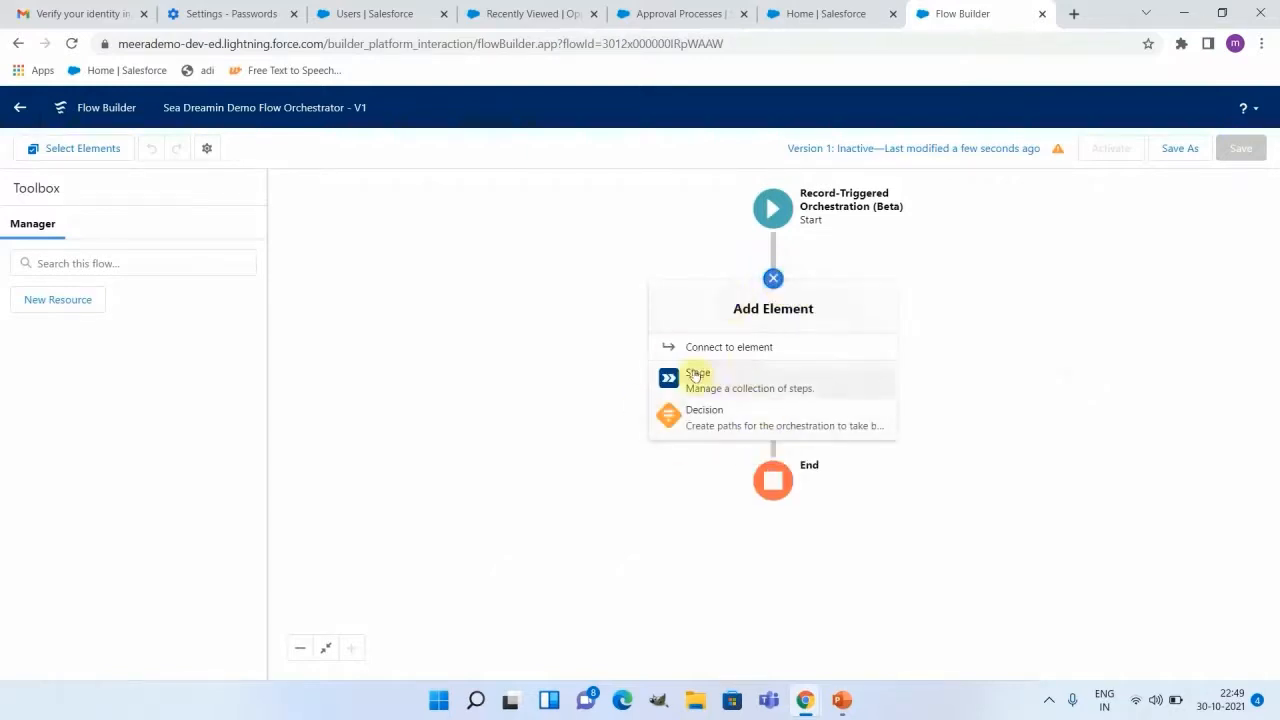
left_click(785, 390)
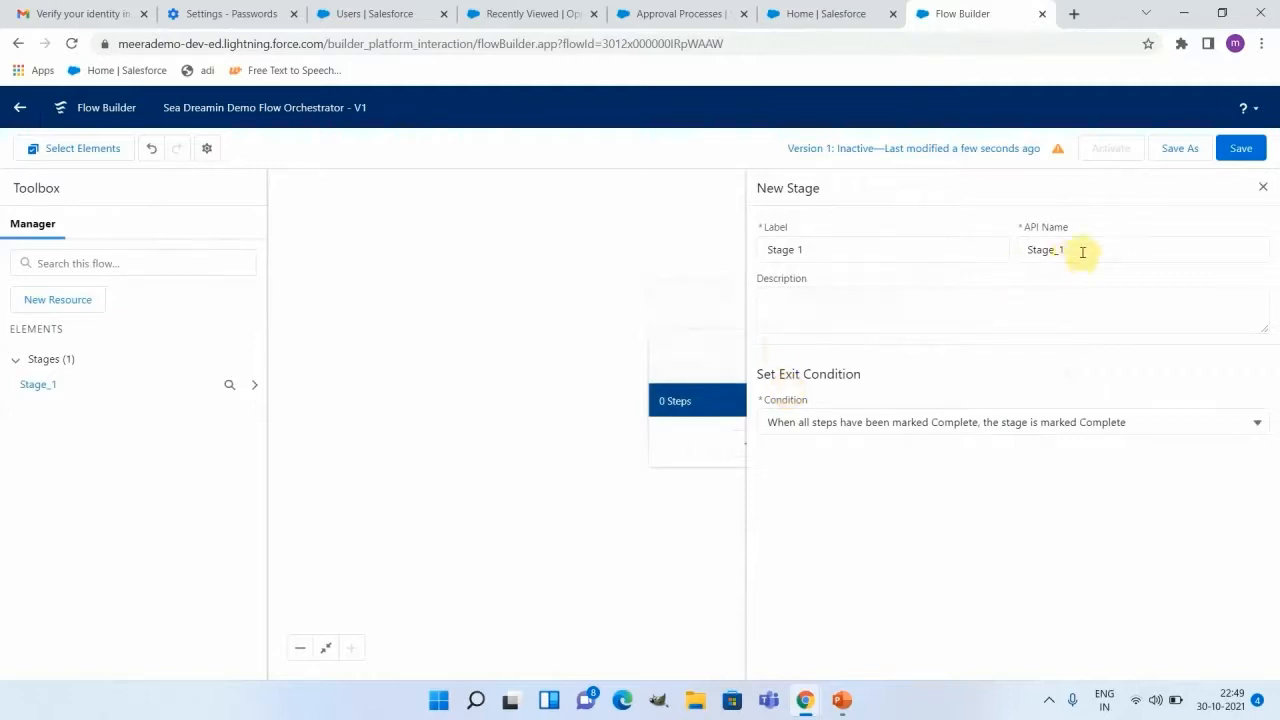
left_click_drag(1082, 252, 1004, 244)
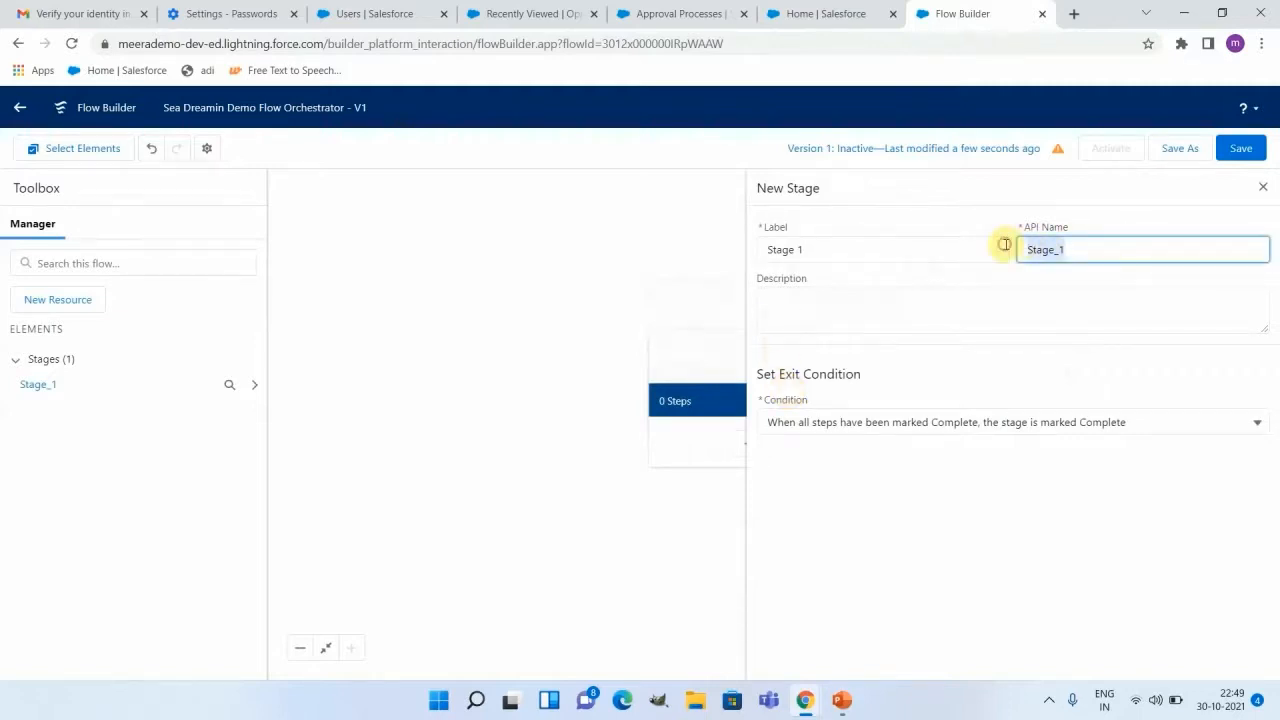
key("BackSpace")
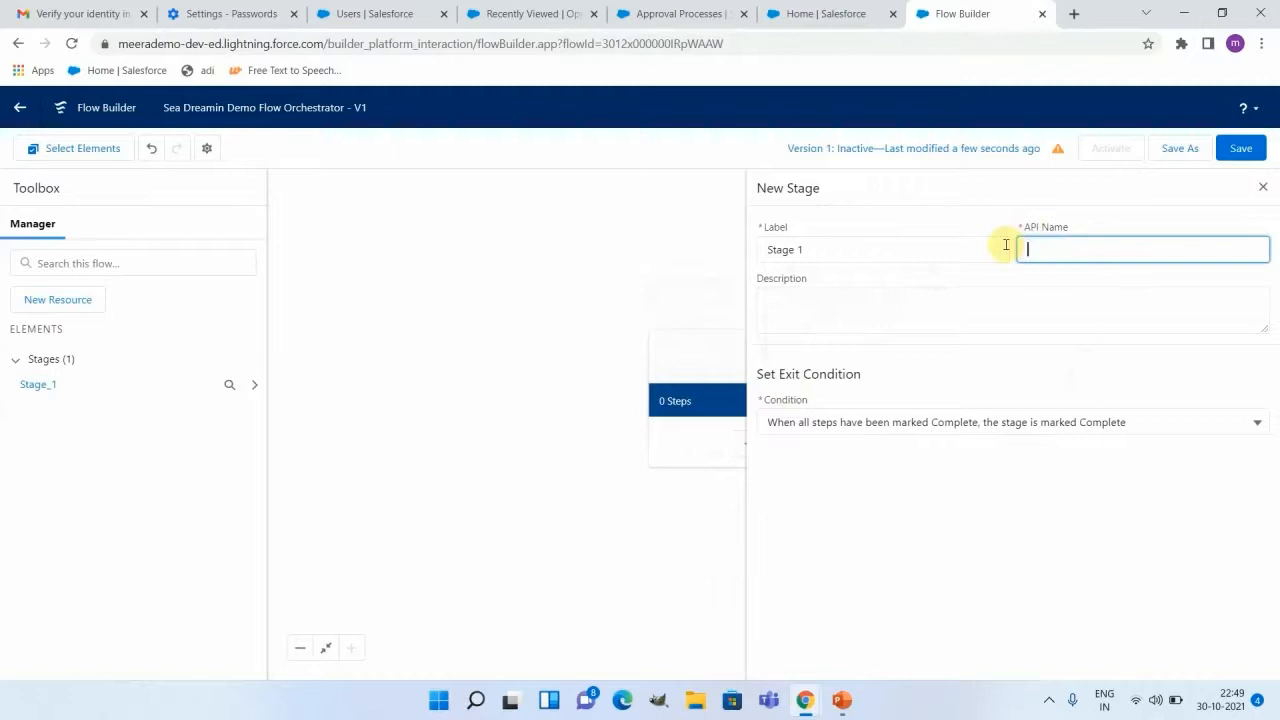
triple_click(845, 253)
key("BackSpace")
type("Sub")
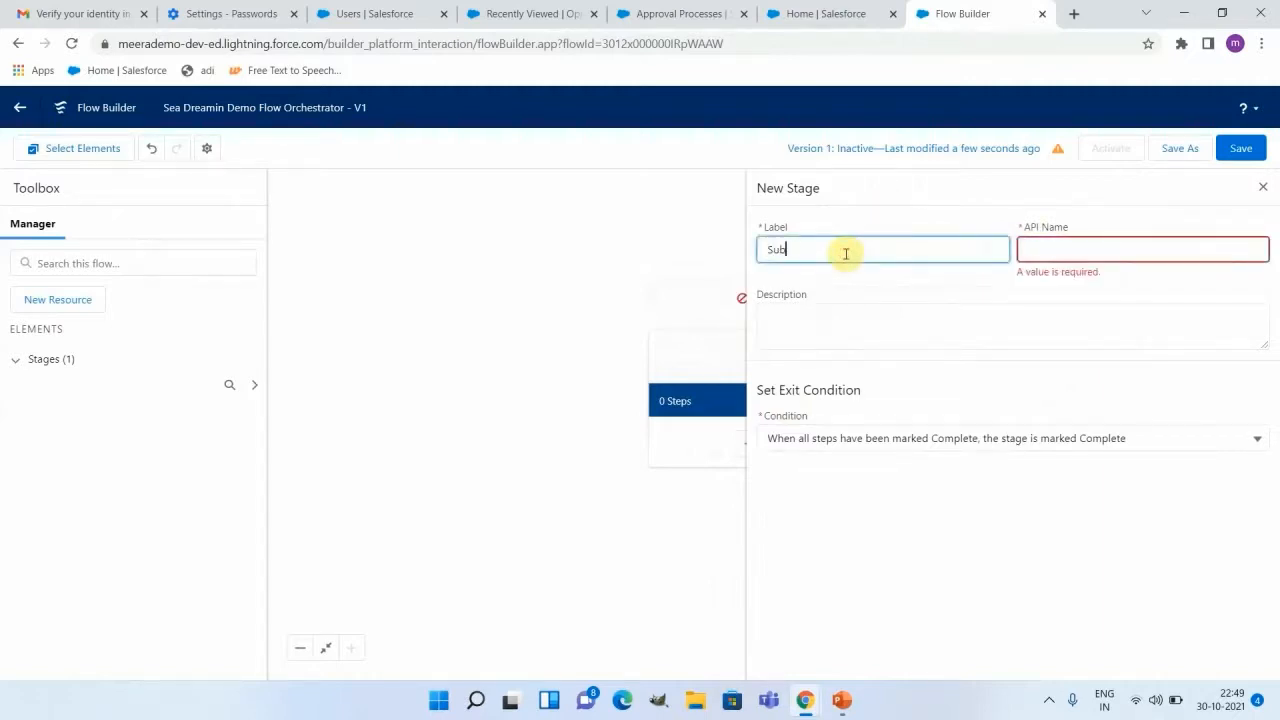
type("mit for Approval")
key("Tab")
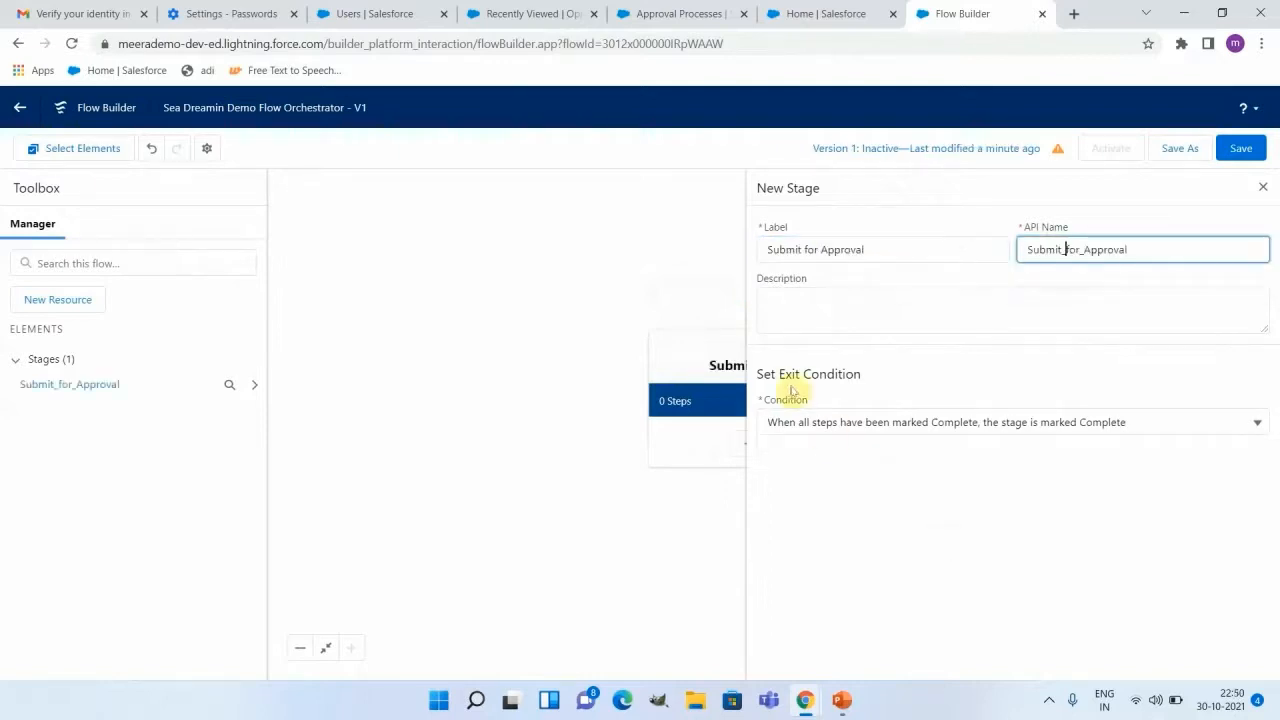
Step: Check the stage's exit condition options, keep completion when all steps are marked Complete, and close the stage settings
left_click(840, 422)
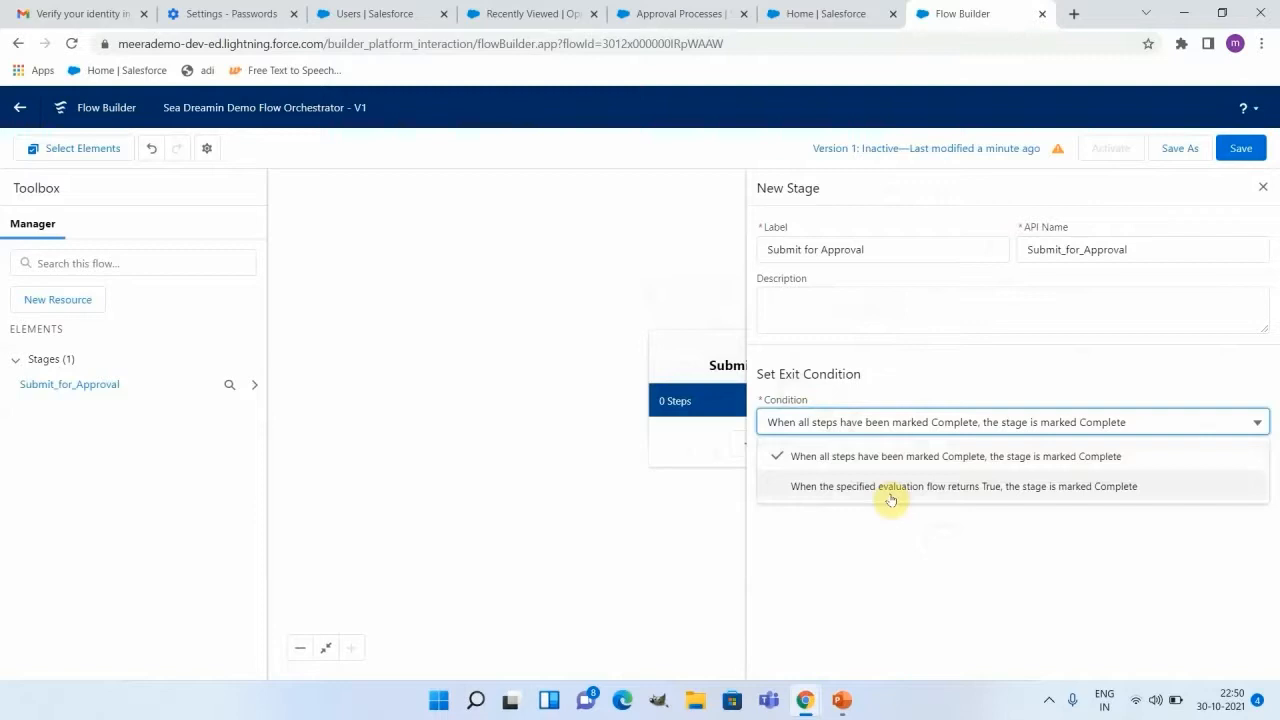
left_click(891, 586)
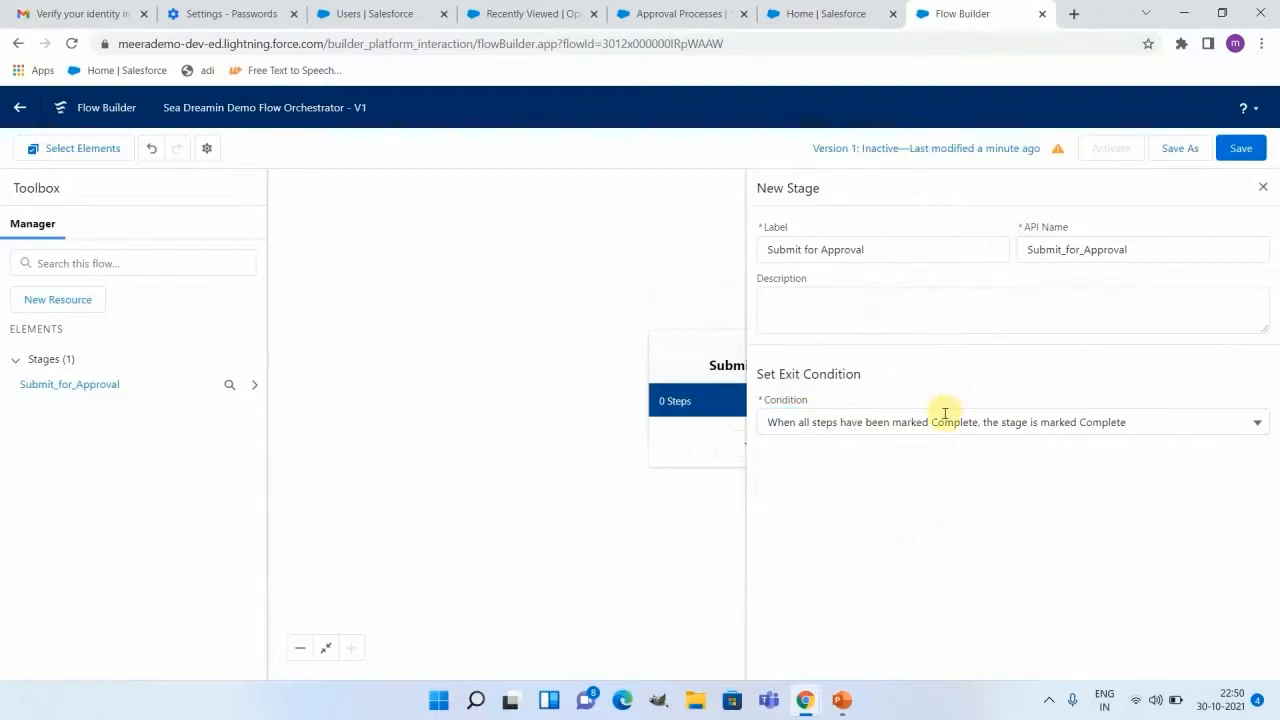
left_click(1262, 188)
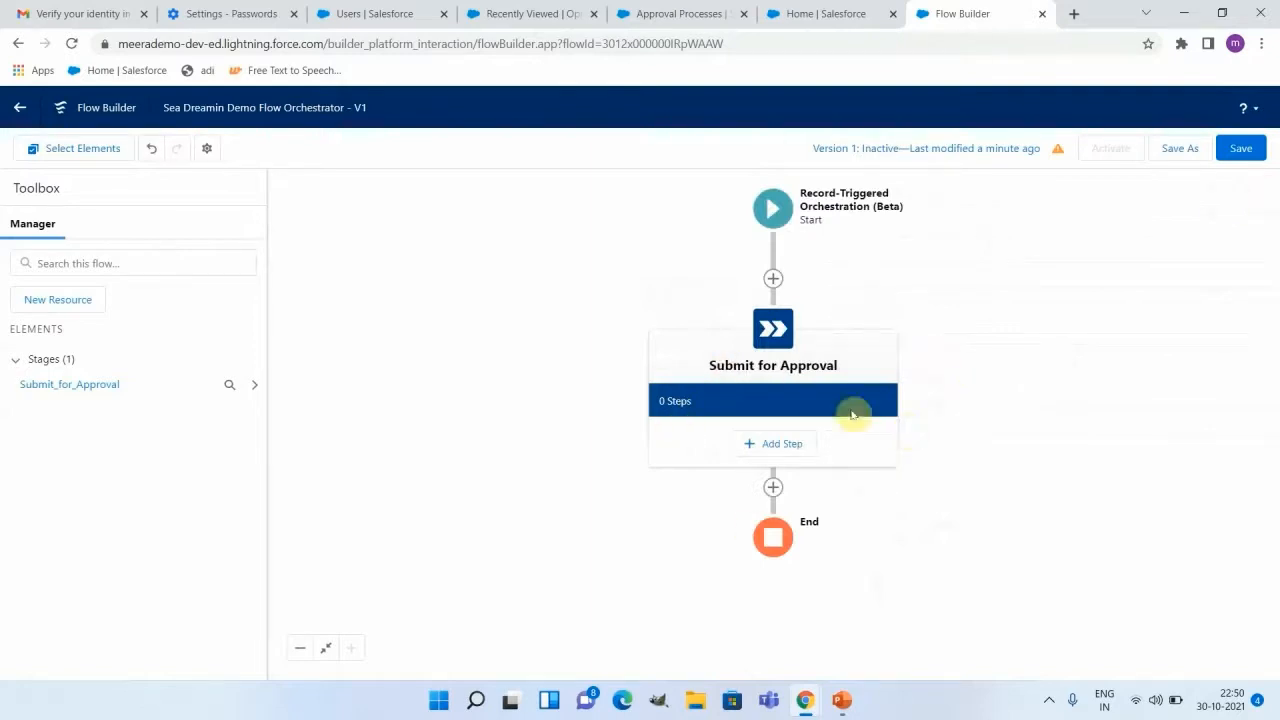
Step: Add a background step to the Submit for Approval stage that runs the Submit_Opp_for Approval flow when the stage starts
left_click(800, 441)
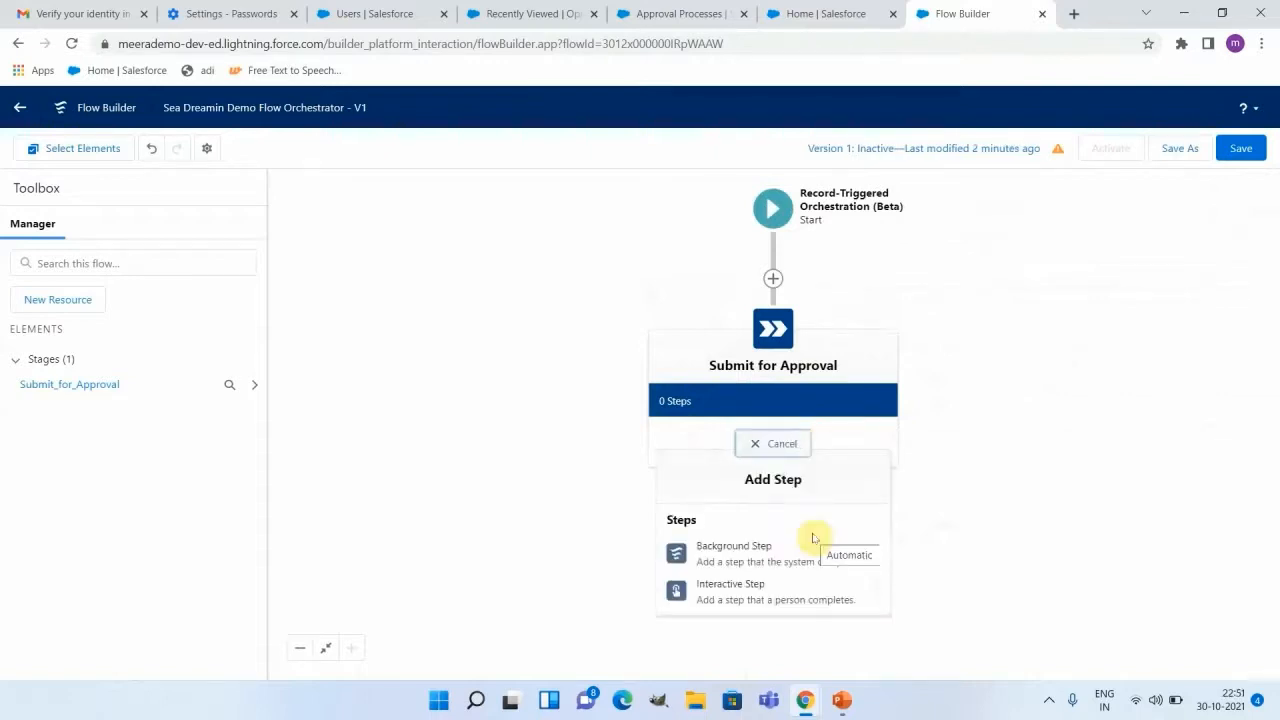
left_click(797, 547)
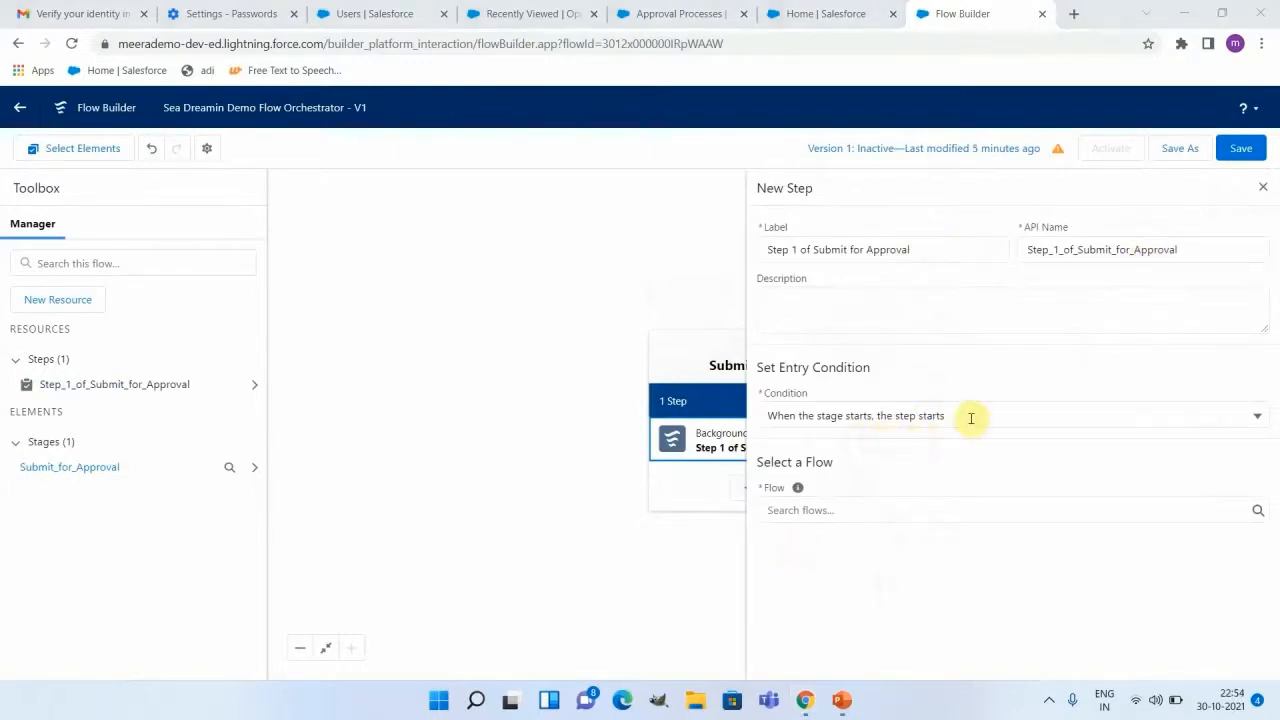
left_click(848, 548)
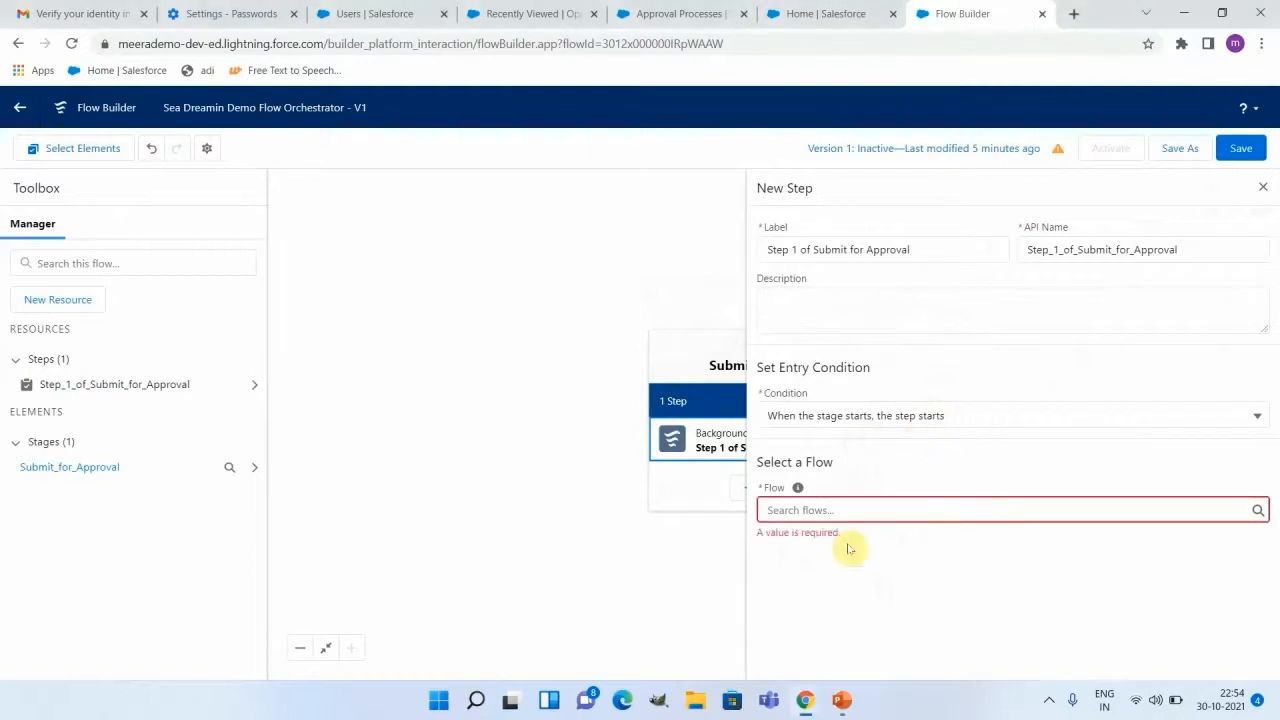
left_click(871, 512)
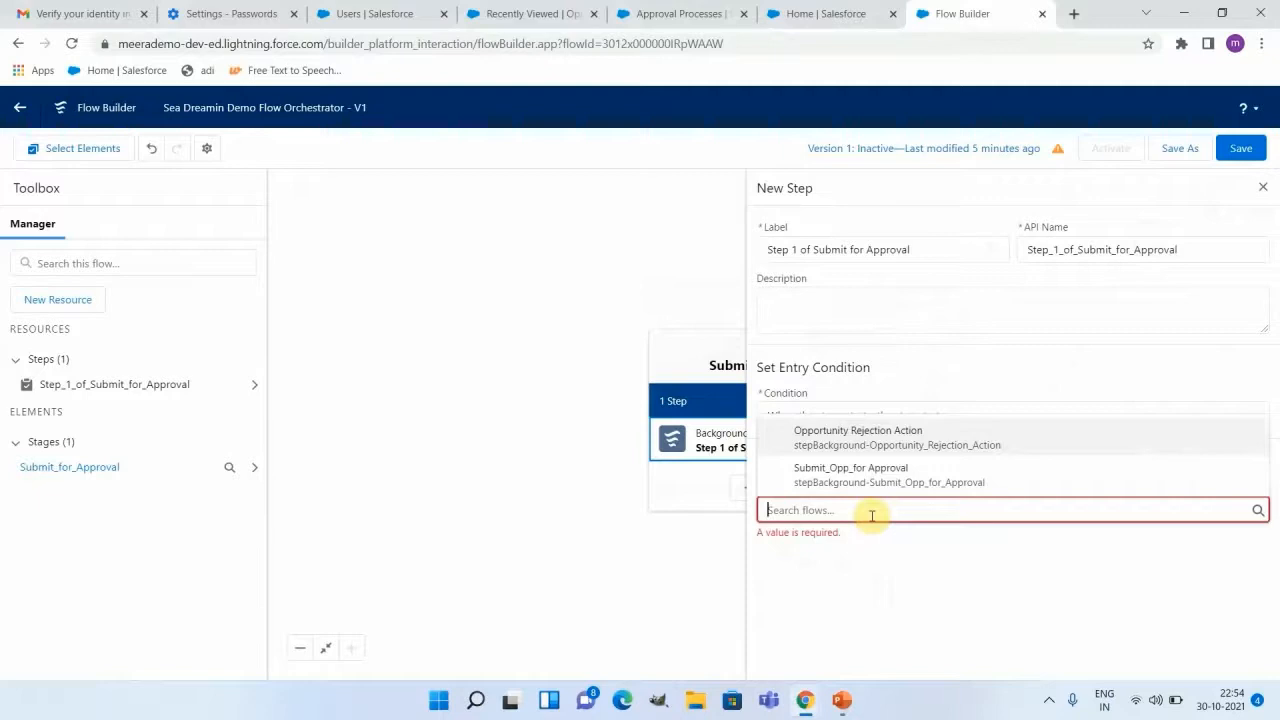
left_click(921, 480)
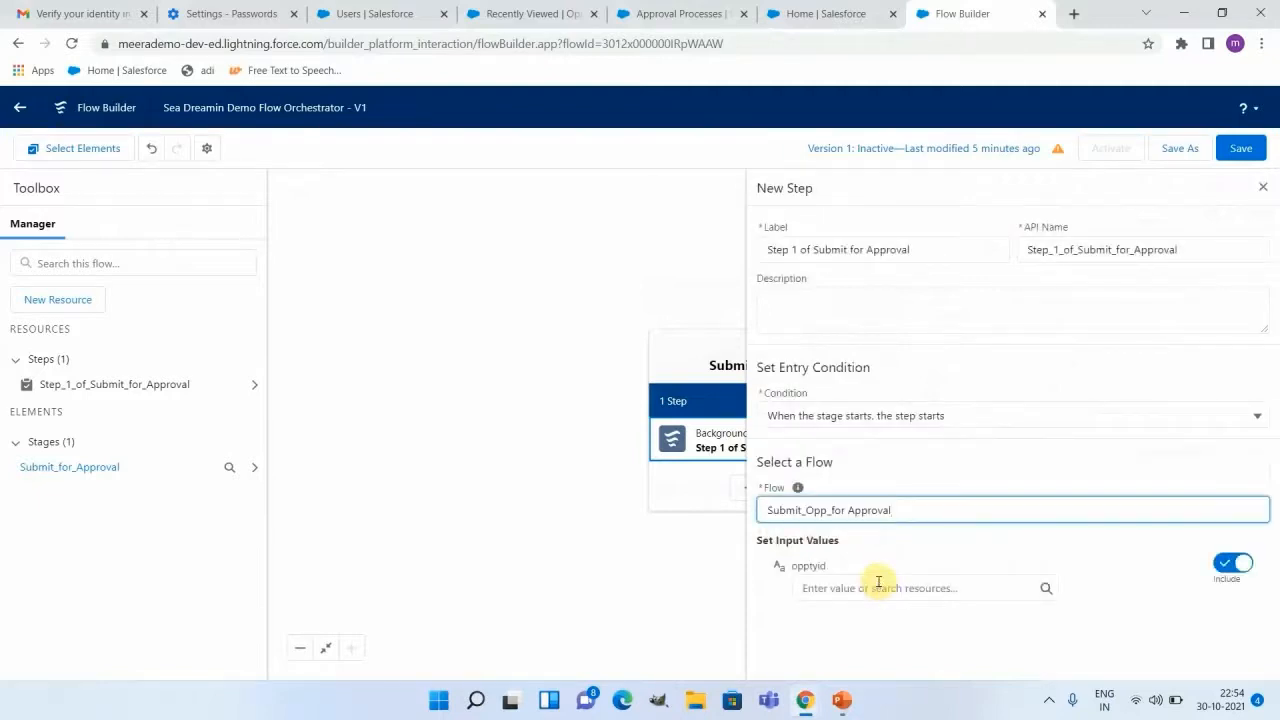
Step: Examine the Submit_Opp_for Approval flow, checking its Submit for Approval action inputs and its variables
left_click(784, 22)
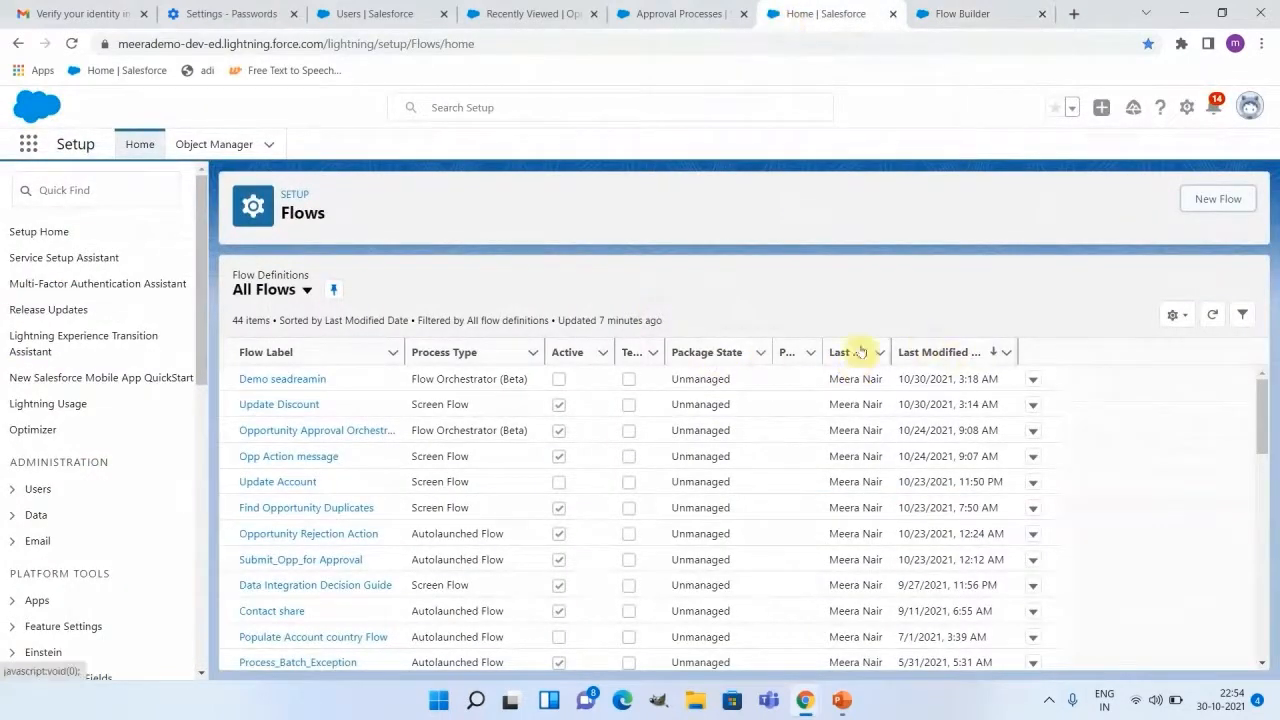
left_click(323, 560)
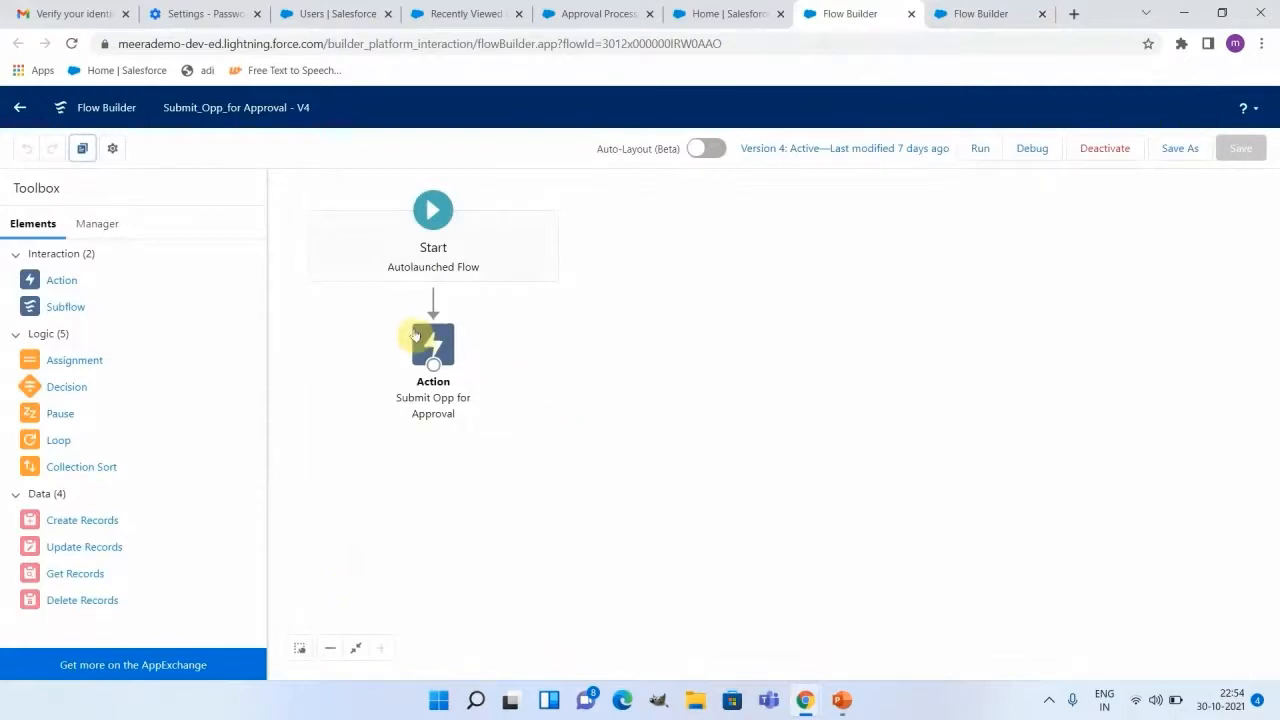
double_click(430, 341)
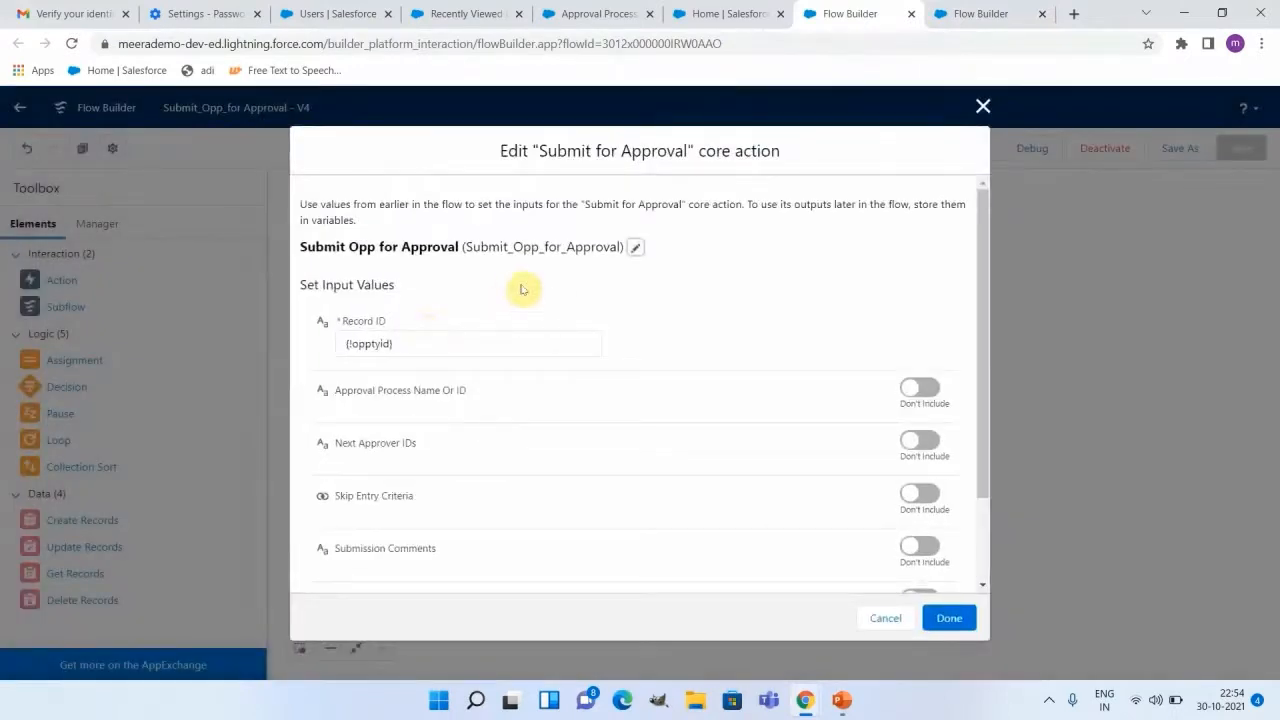
left_click(983, 106)
left_click(96, 223)
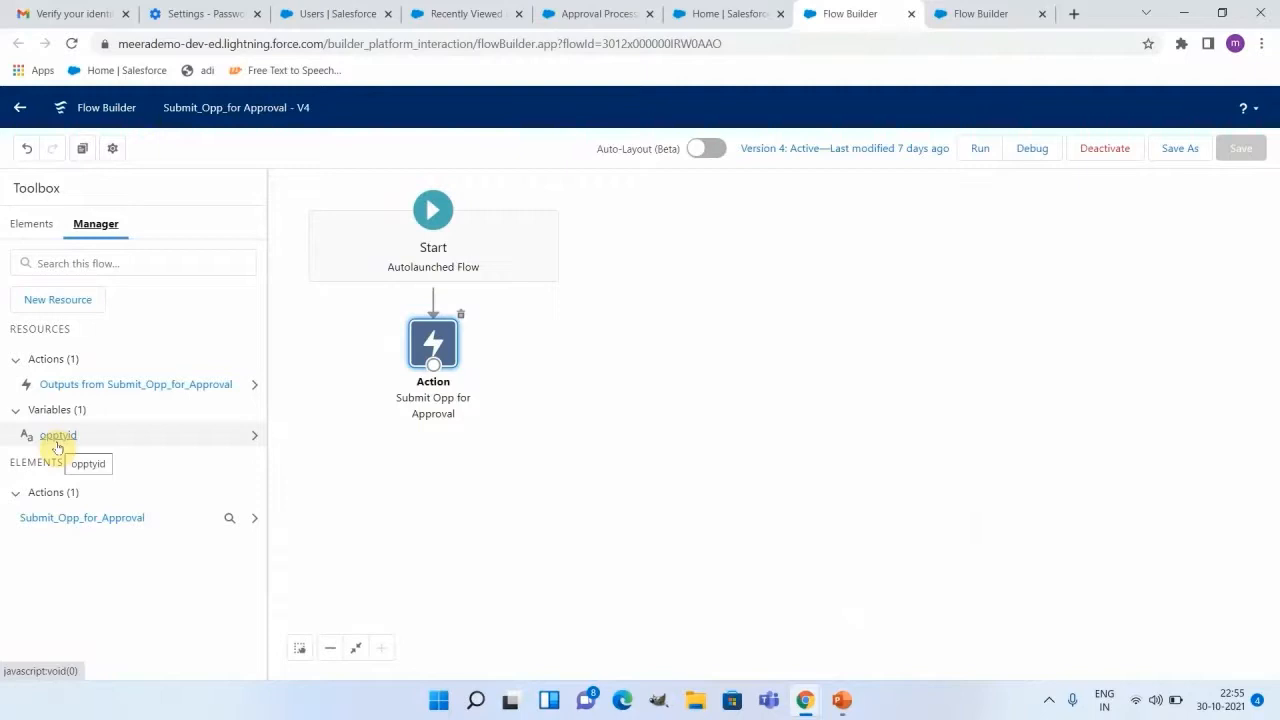
Step: Return to the orchestration, set the step's opptyid input from the $Record Opportunity resource, and close the step settings
left_click(968, 13)
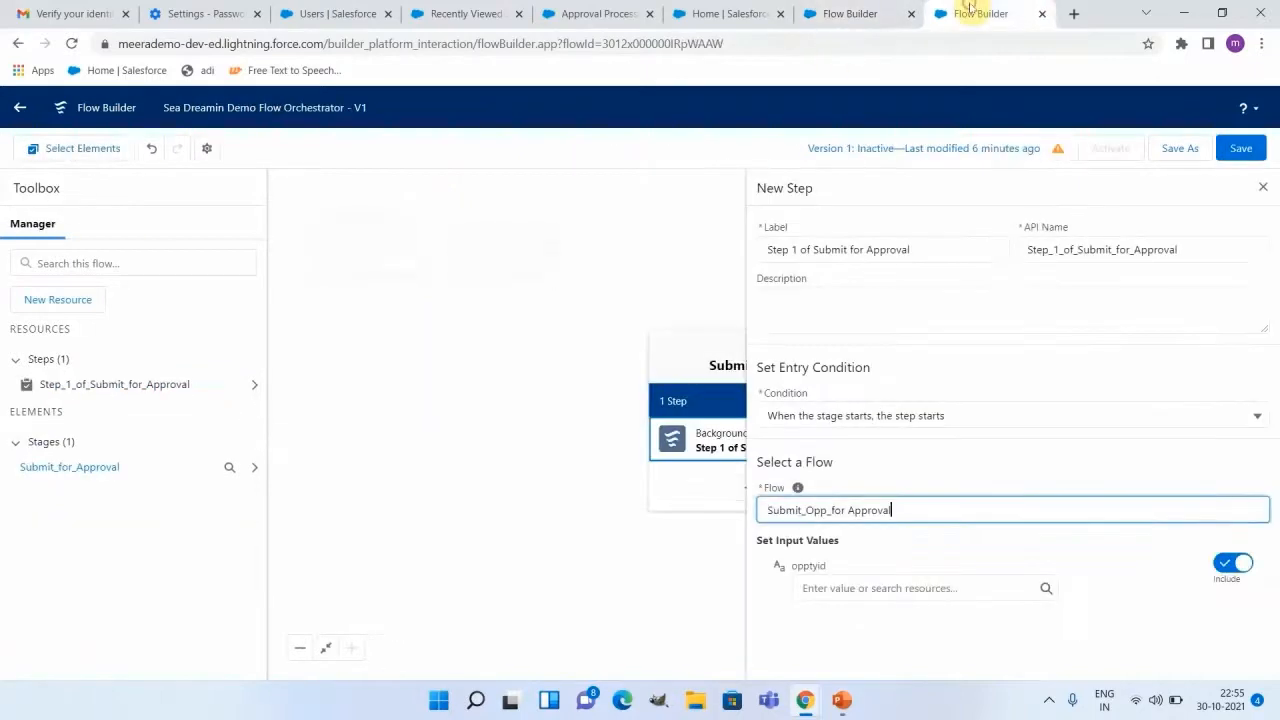
key("Tab")
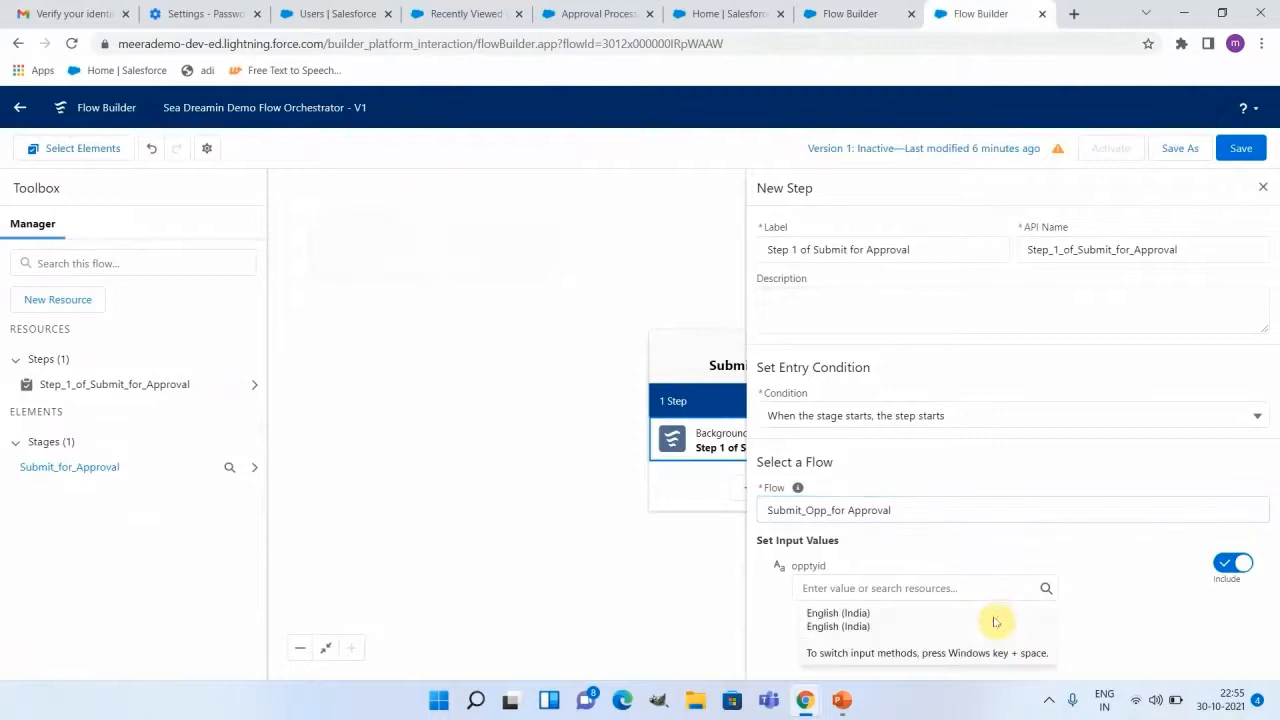
left_click(895, 587)
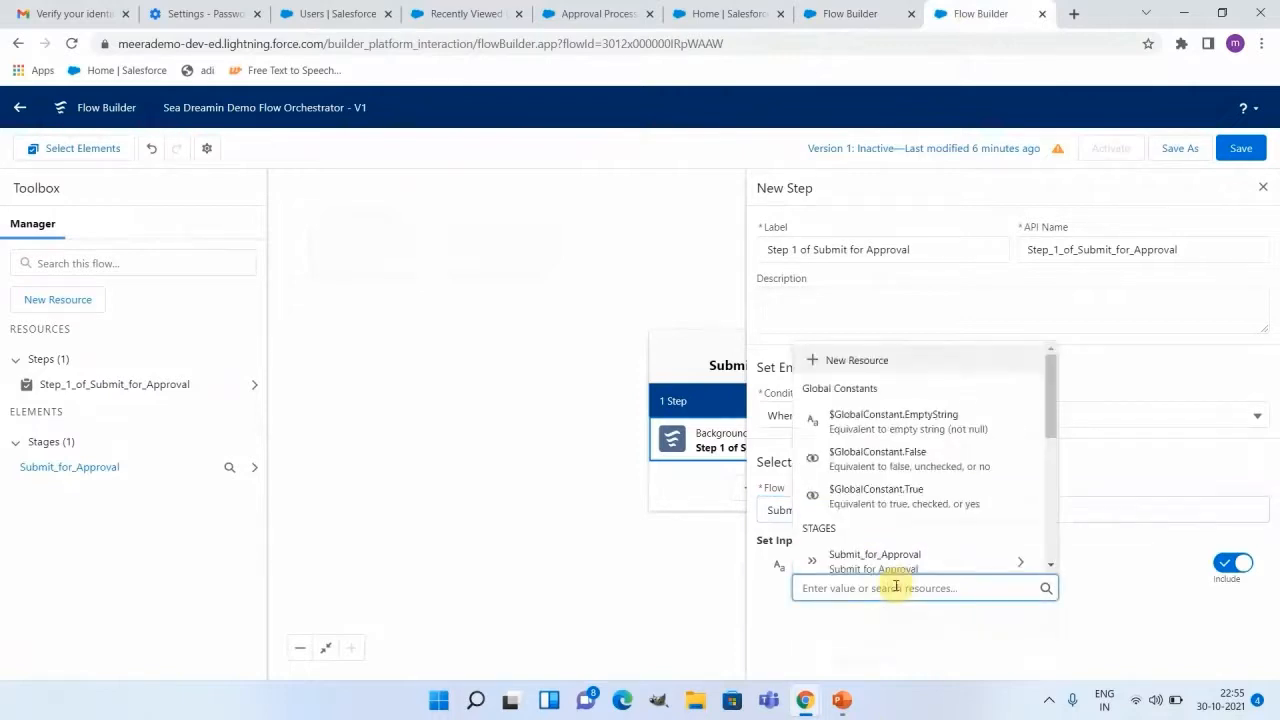
left_click_drag(1055, 397, 1051, 534)
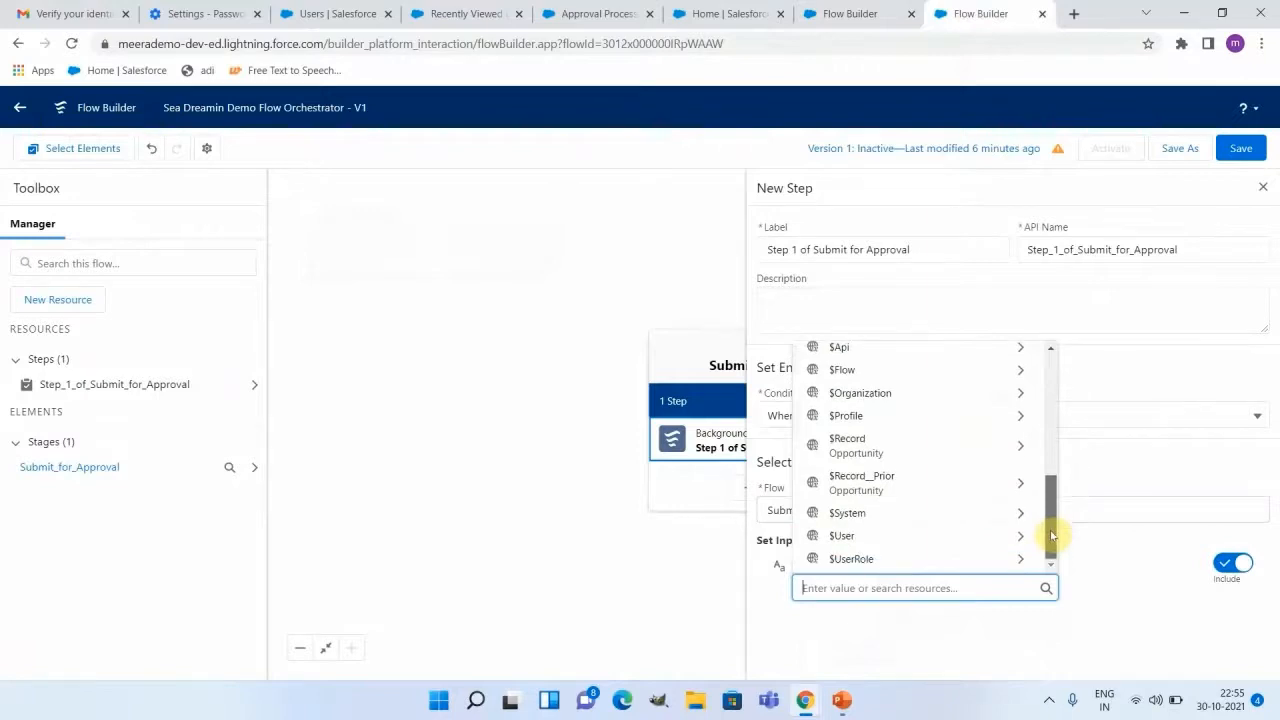
left_click(895, 455)
left_click(1263, 187)
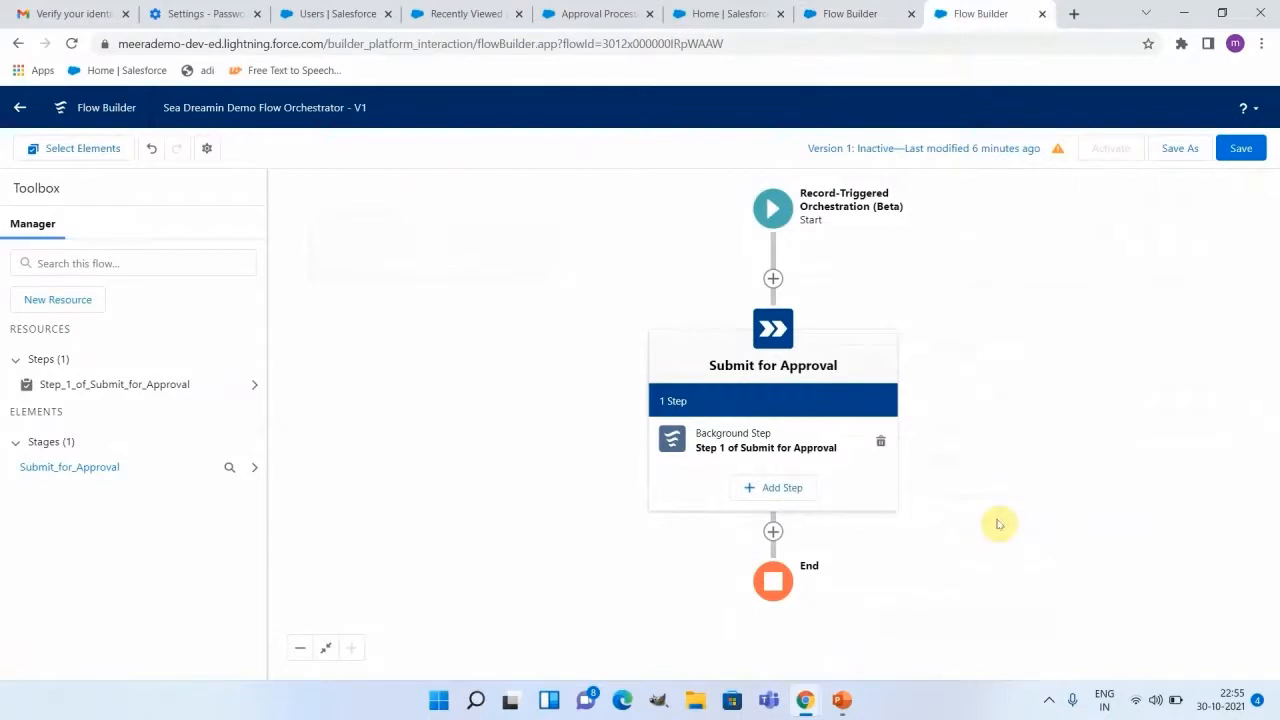
Step: Check the demo scenario slide in PowerPoint, and add a decision labelled "check for amount" after the Submit for Approval stage
left_click(841, 702)
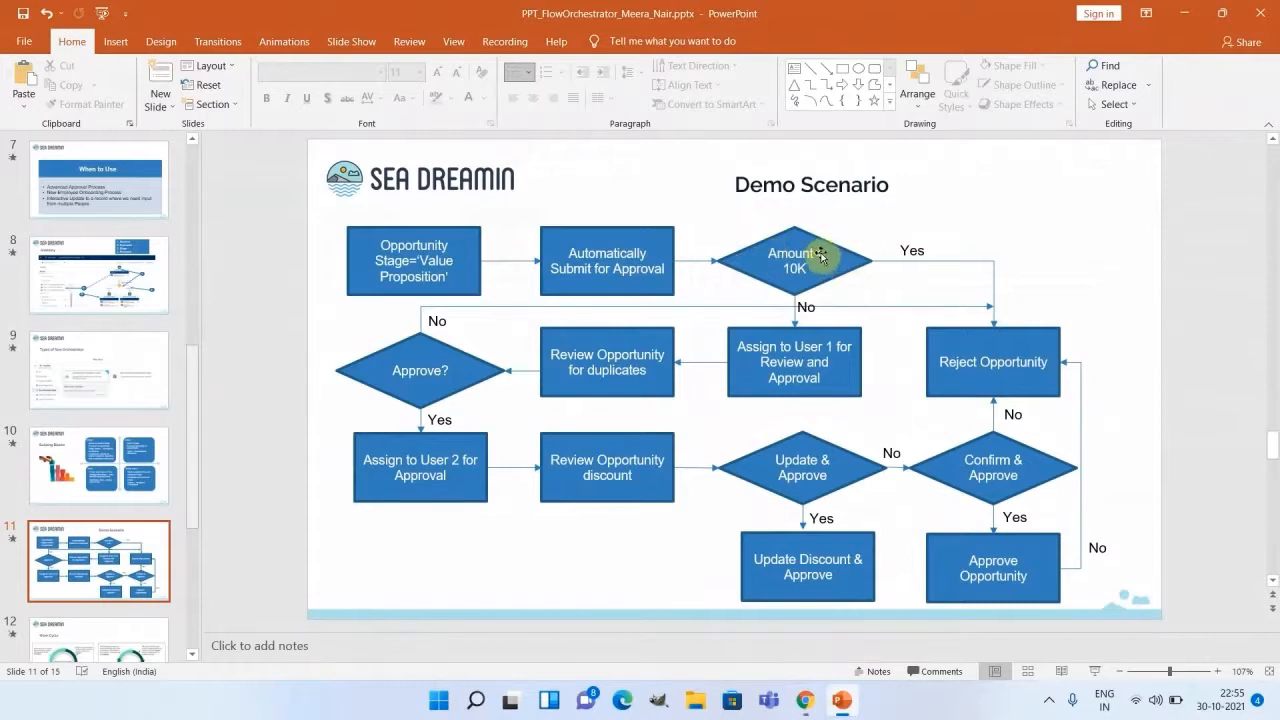
key("alt+Tab")
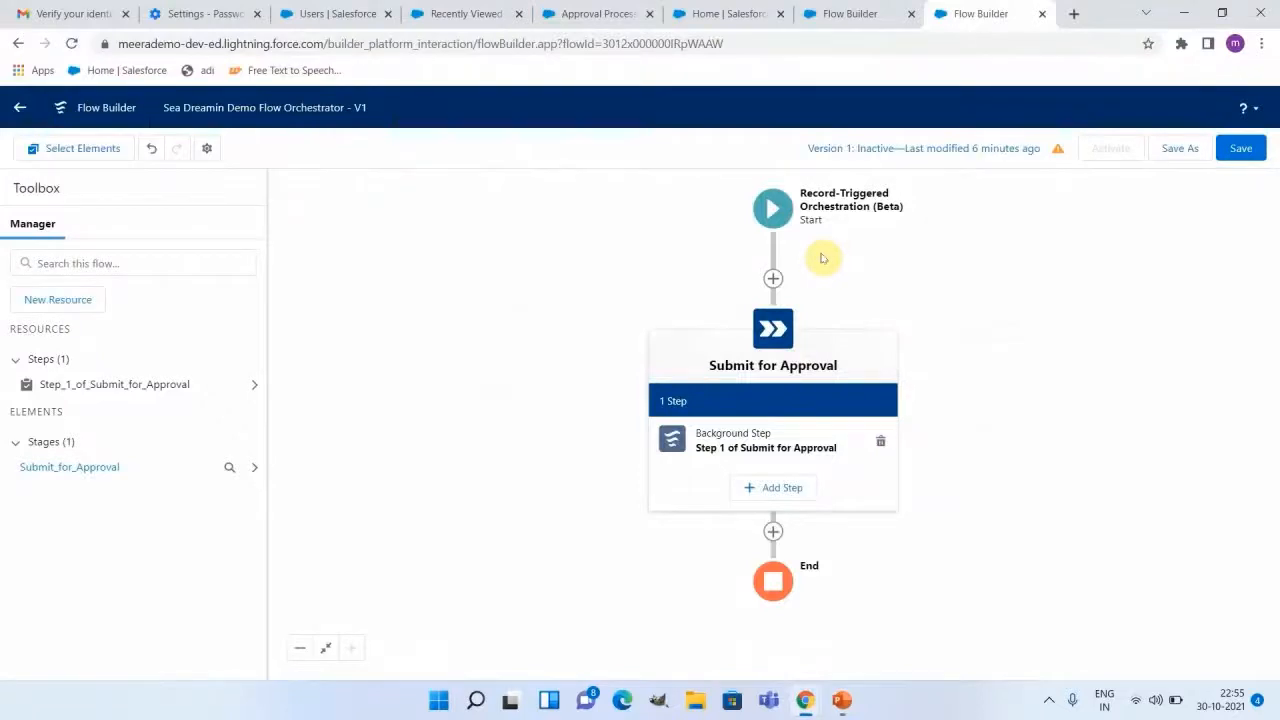
left_click(773, 533)
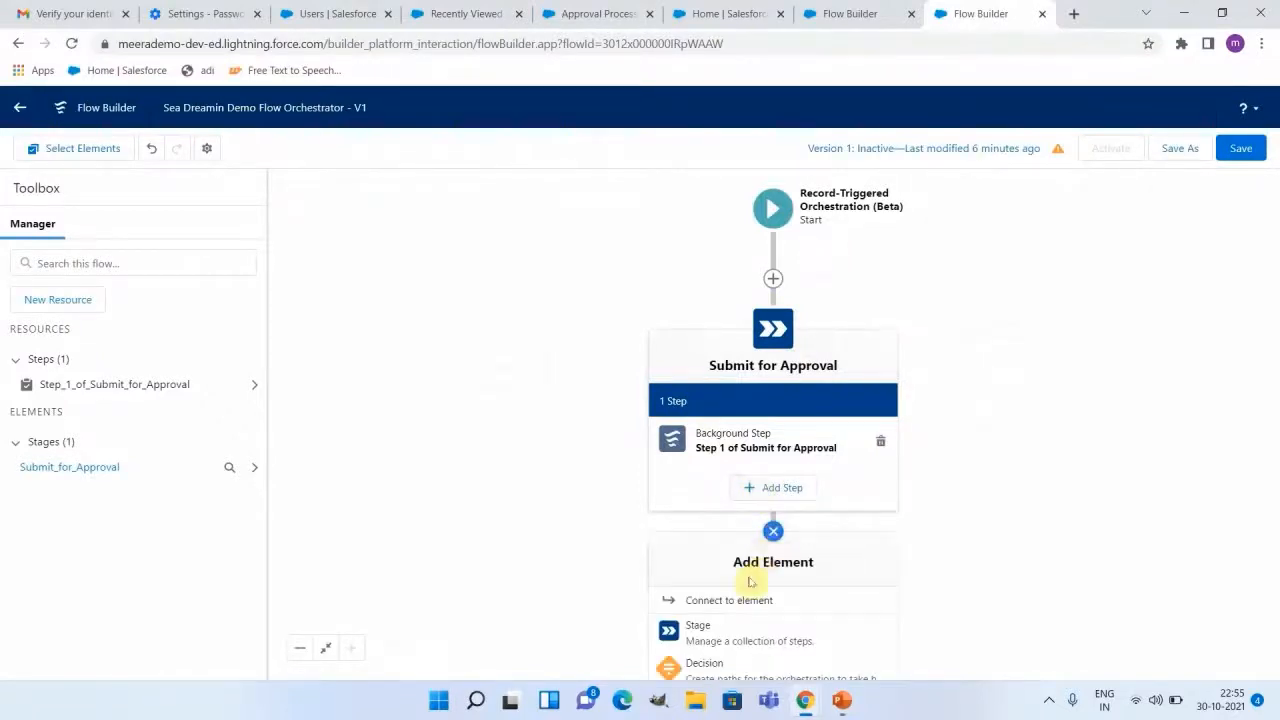
left_click(732, 665)
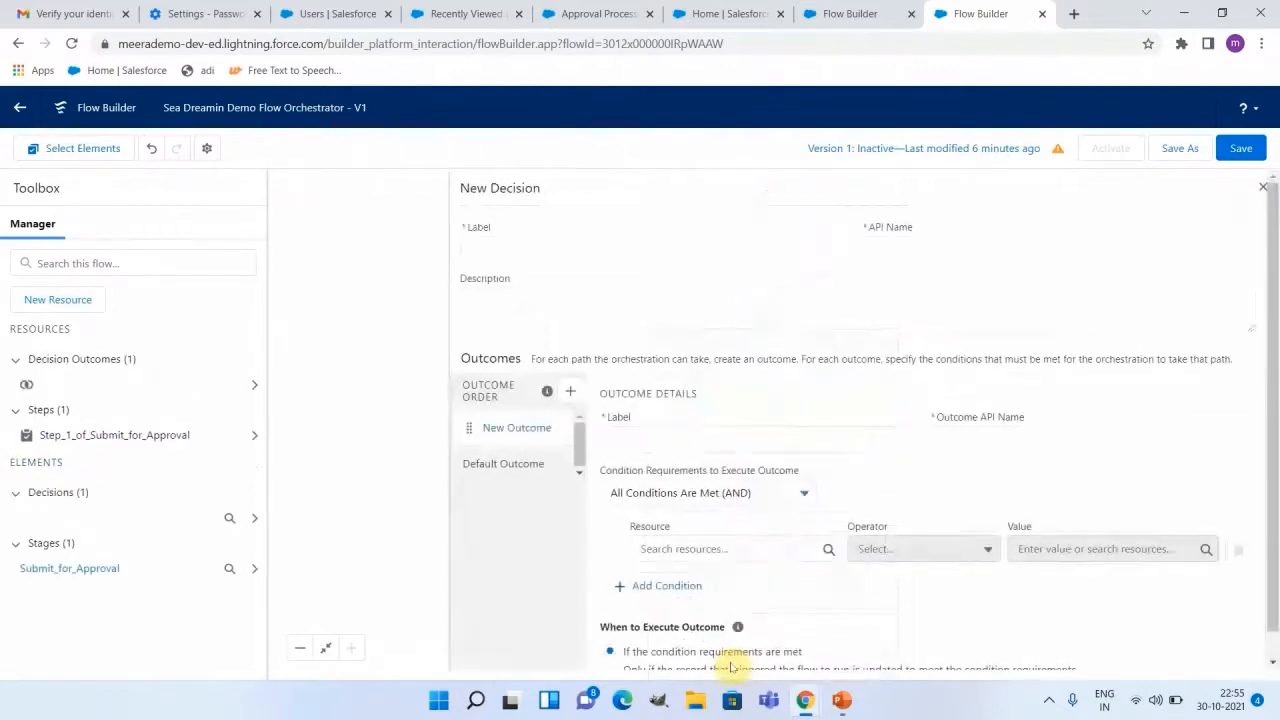
left_click(726, 243)
type("check for")
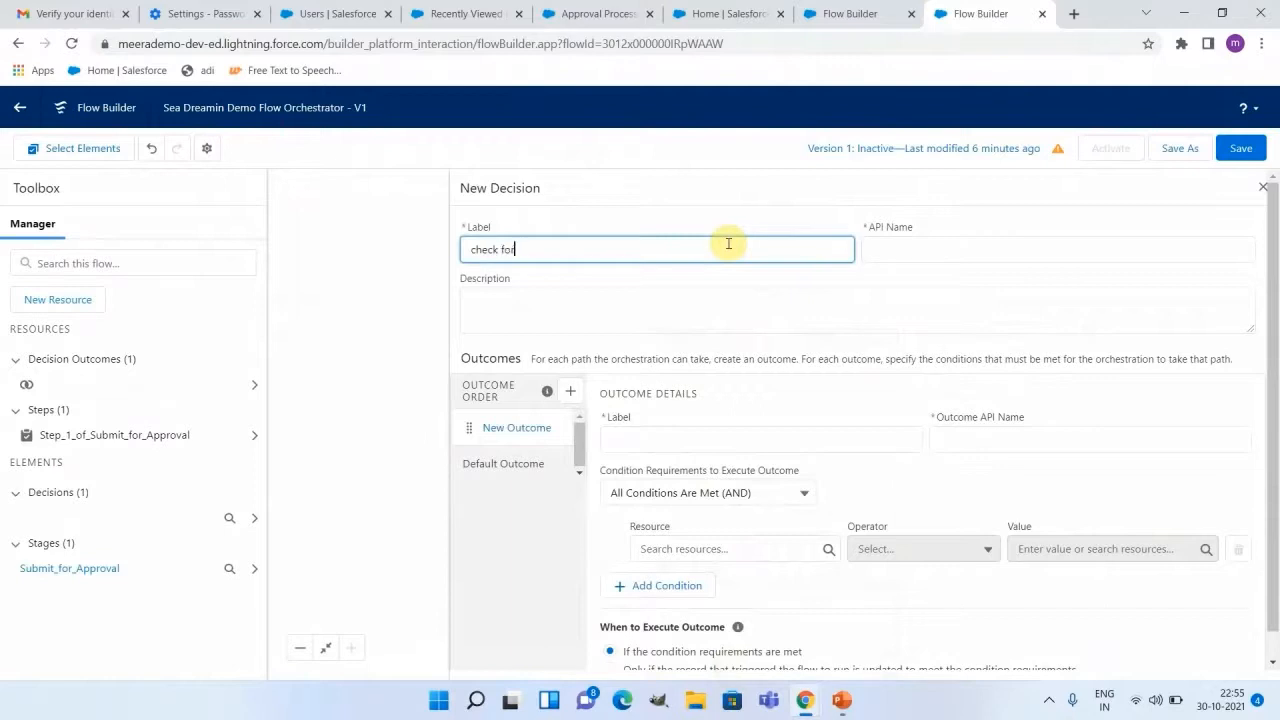
type(" amount")
key("Tab")
Step: Label the decision's first outcome "less than 10k" with the API name less_than_10k
left_click(666, 441)
type("less ")
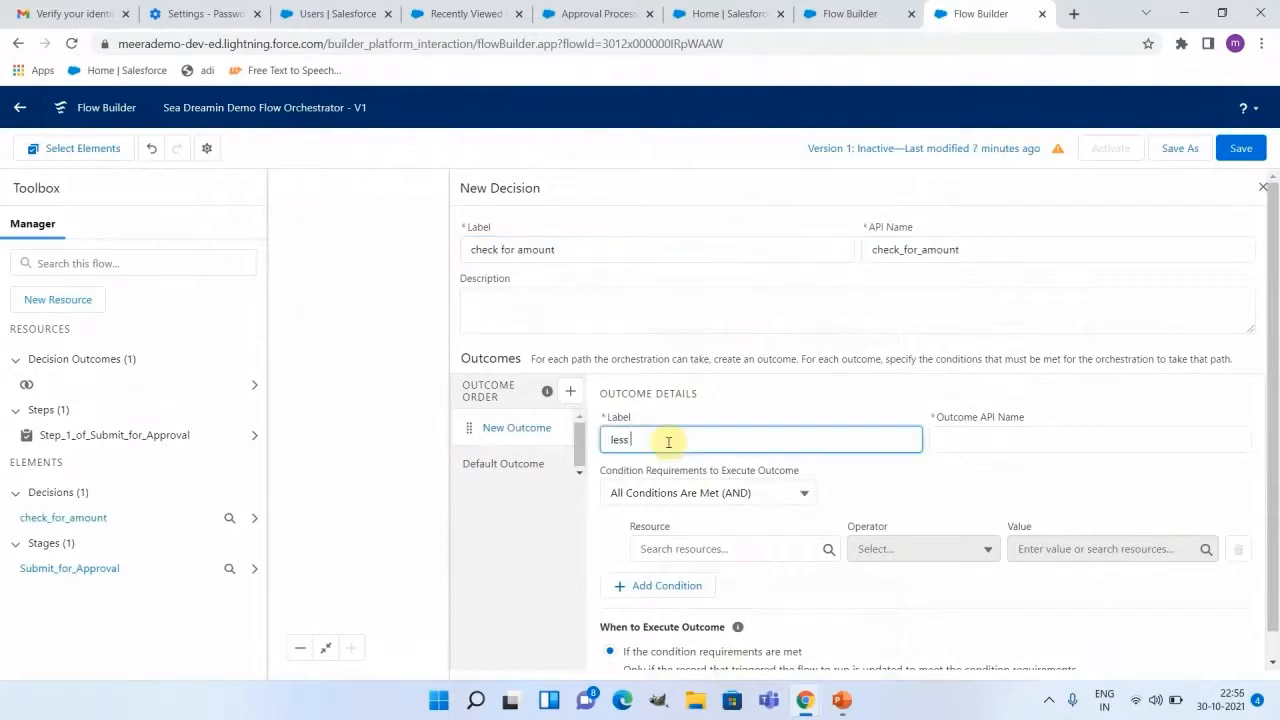
type("than 10k")
key("Tab")
Step: Give the less than 10k outcome the condition $Record > Amount Less Than 10000, and close the decision settings
left_click(798, 543)
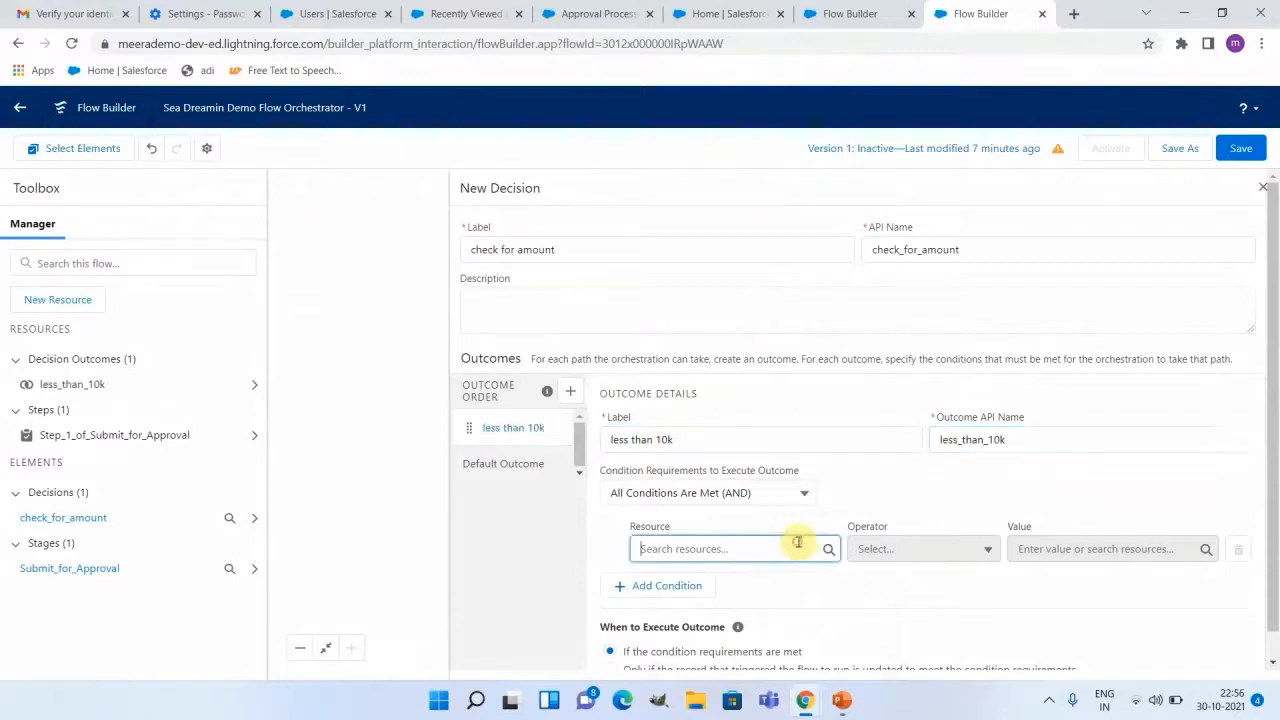
type("{!$")
left_click(725, 636)
type("amou")
left_click(722, 636)
left_click(904, 549)
left_click(903, 664)
left_click(1067, 547)
type("1000")
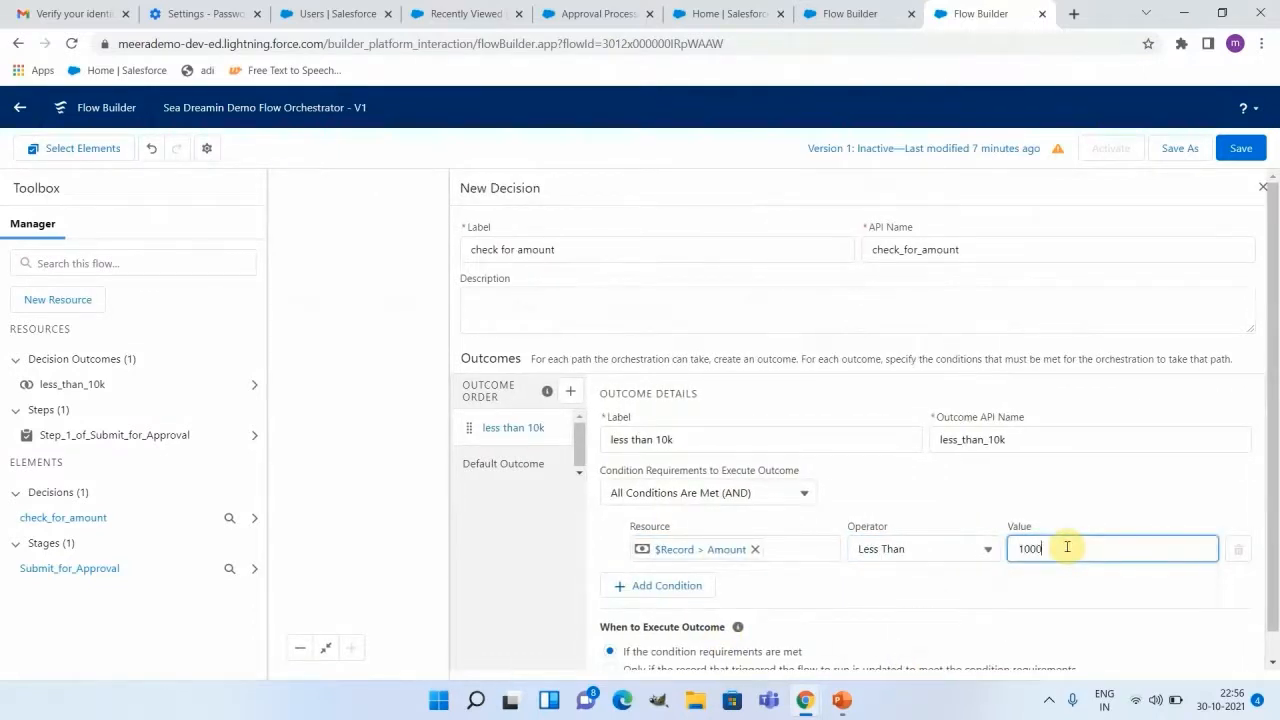
type("0")
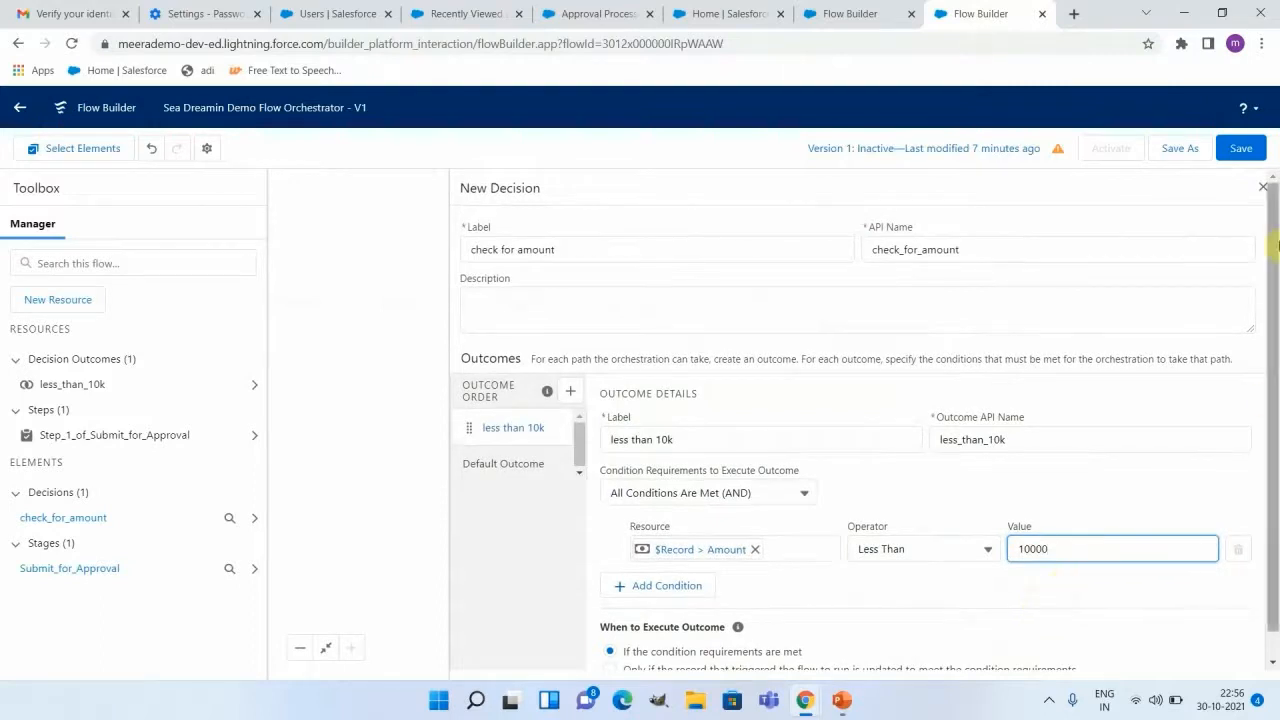
left_click(1262, 187)
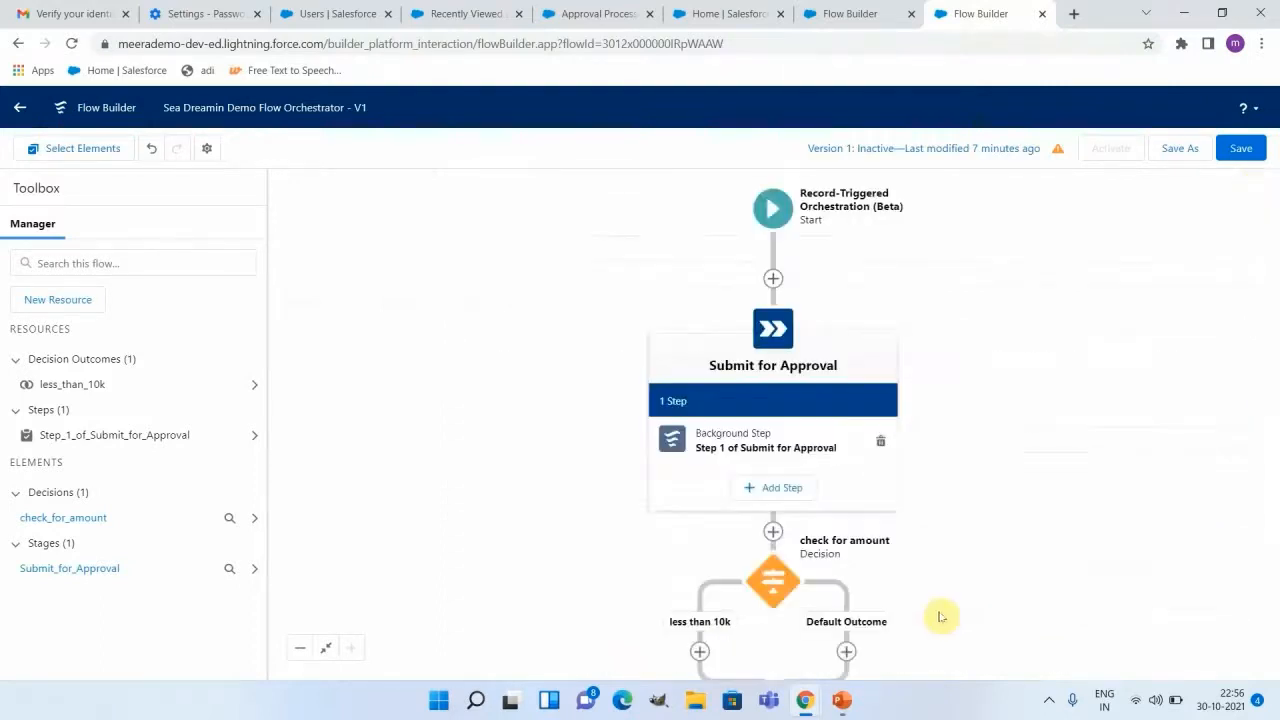
Step: Add a new stage on the less than 10k path of the check for amount decision
left_click(298, 652)
left_click(298, 650)
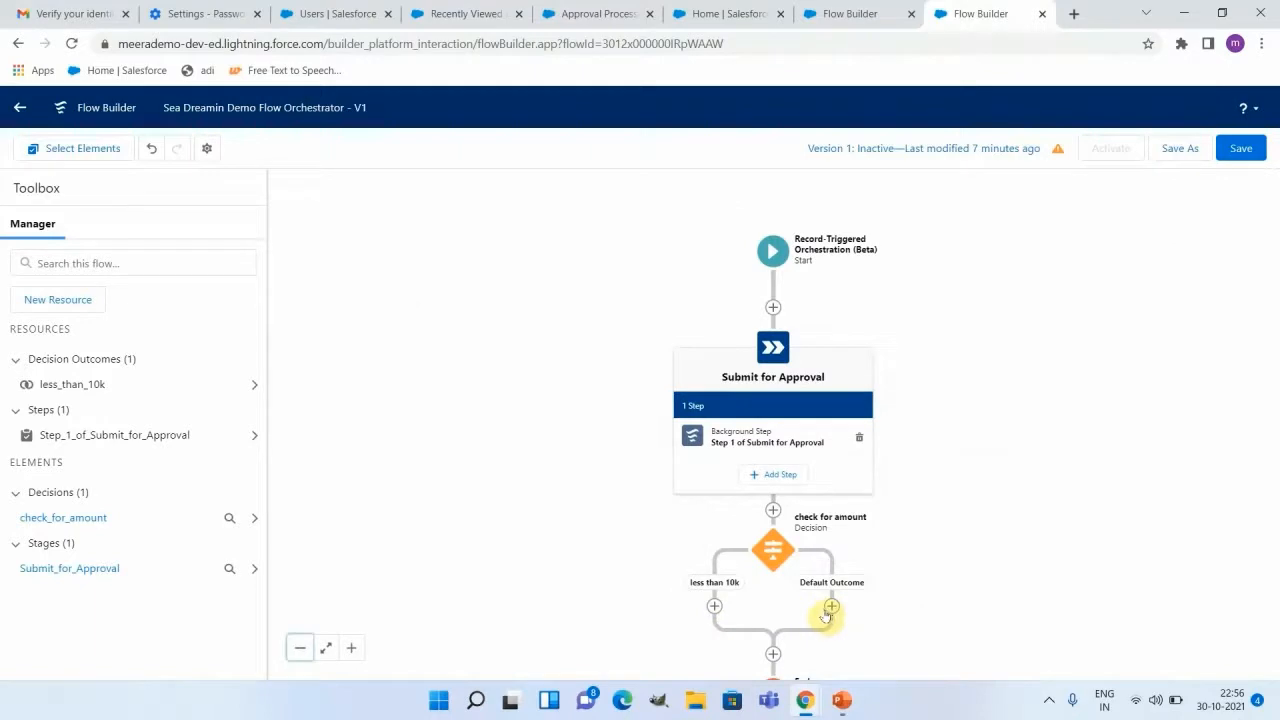
left_click(715, 607)
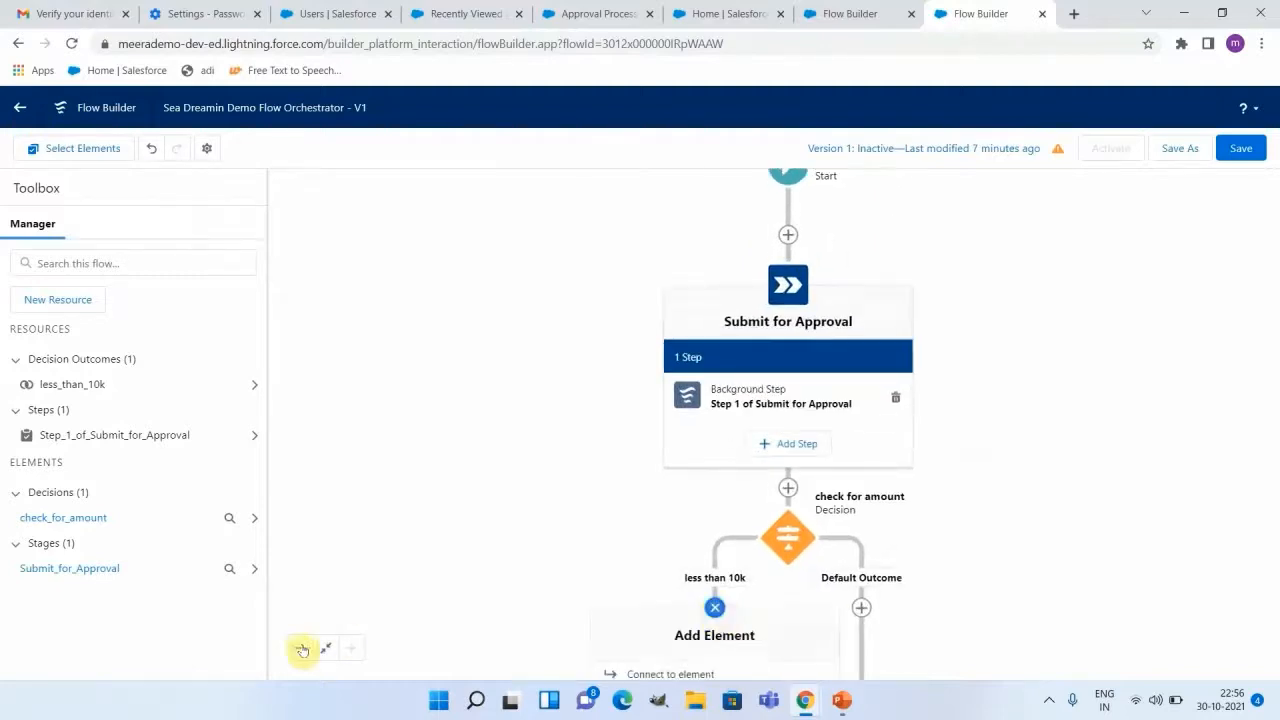
left_click(298, 650)
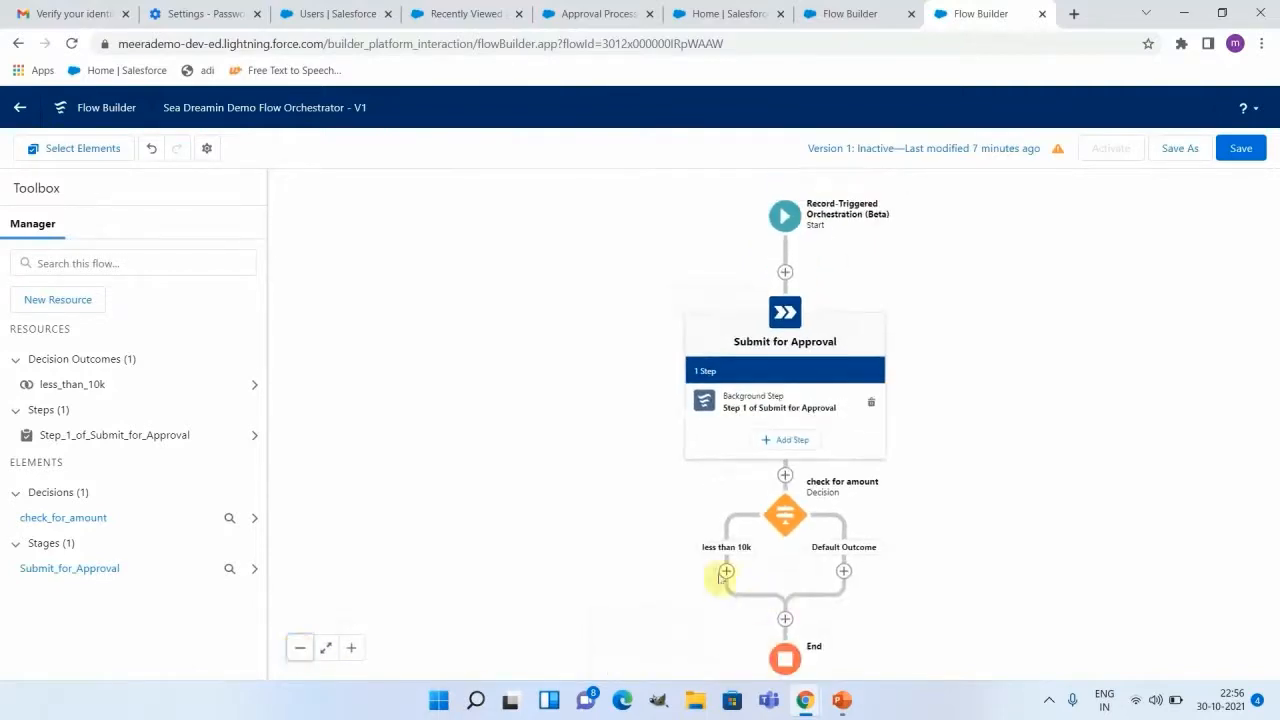
left_click(727, 576)
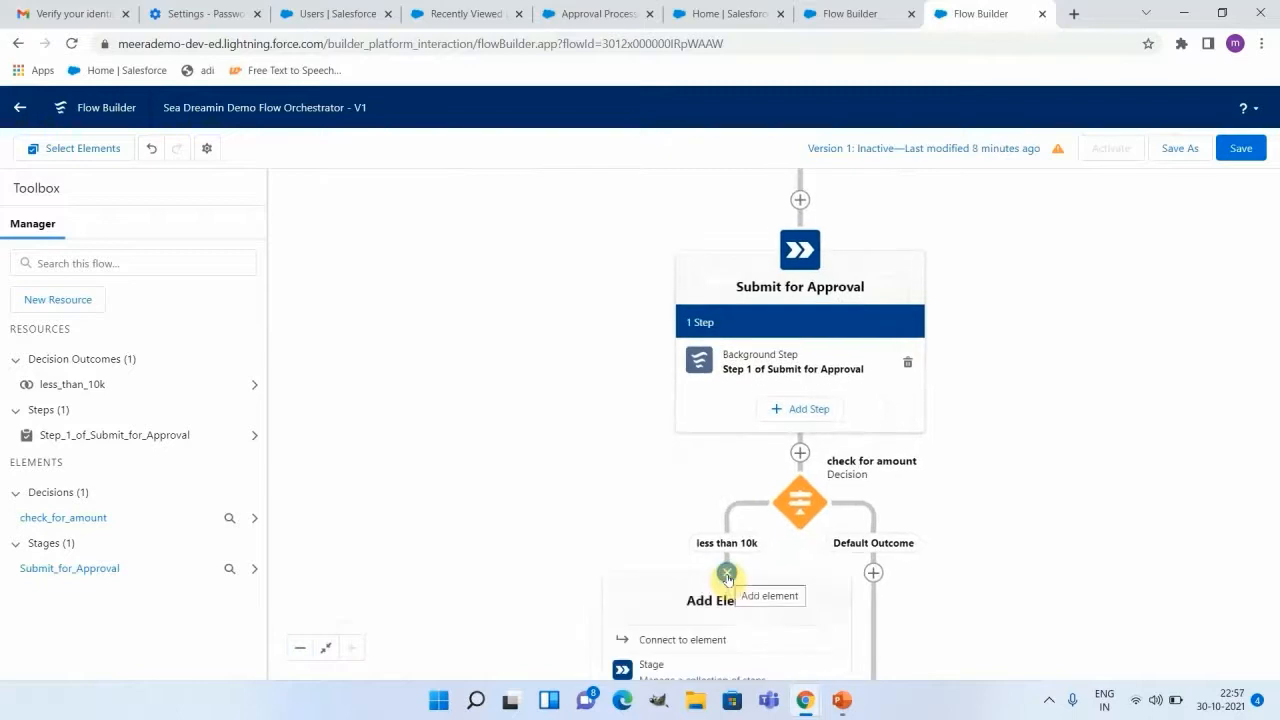
left_click(677, 664)
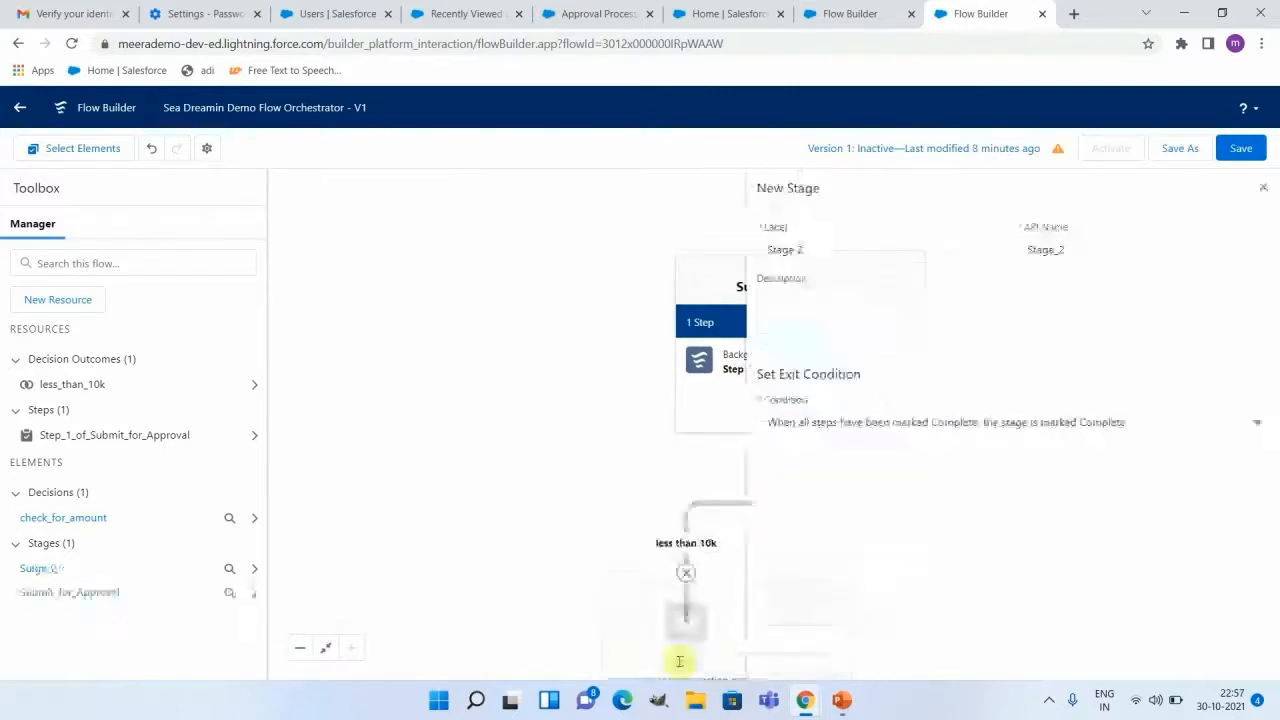
Step: Label the new stage "Reject opportunity" with API name Reject_opportunity, and close its settings
left_click(1062, 247)
left_click_drag(1062, 247, 994, 248)
key("BackSpace")
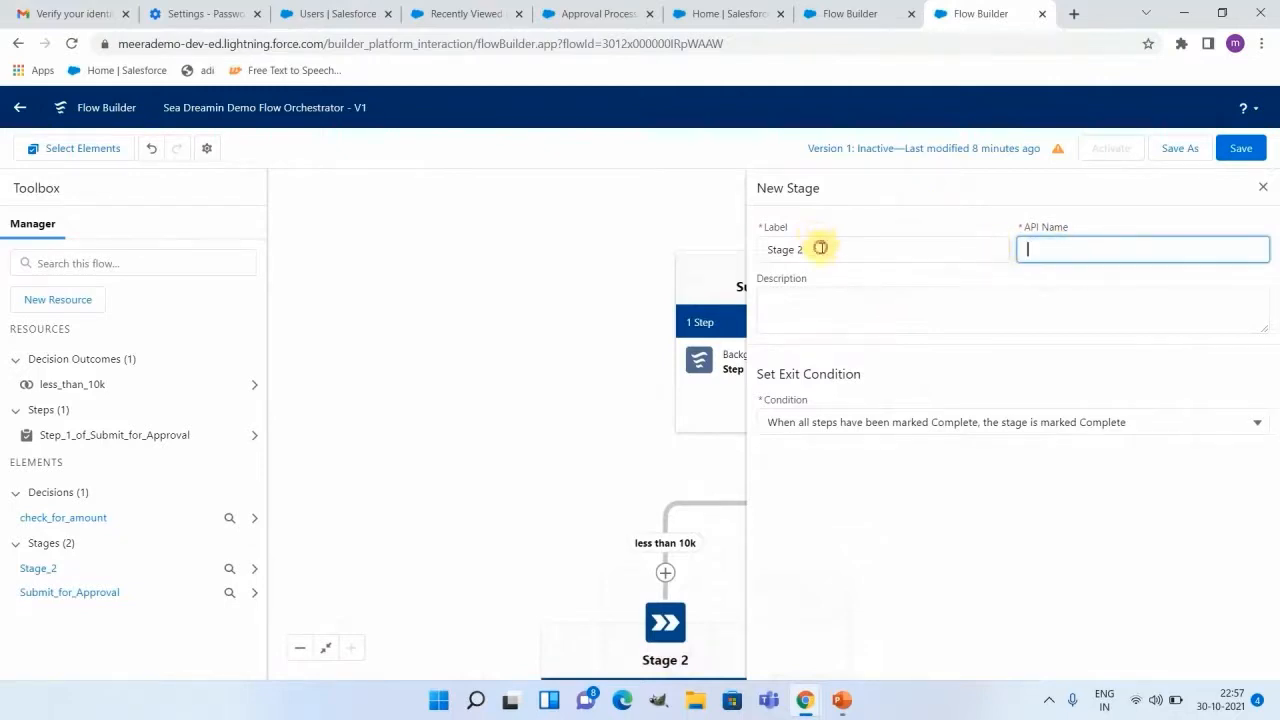
left_click_drag(815, 248, 733, 250)
type("Reject opportunity")
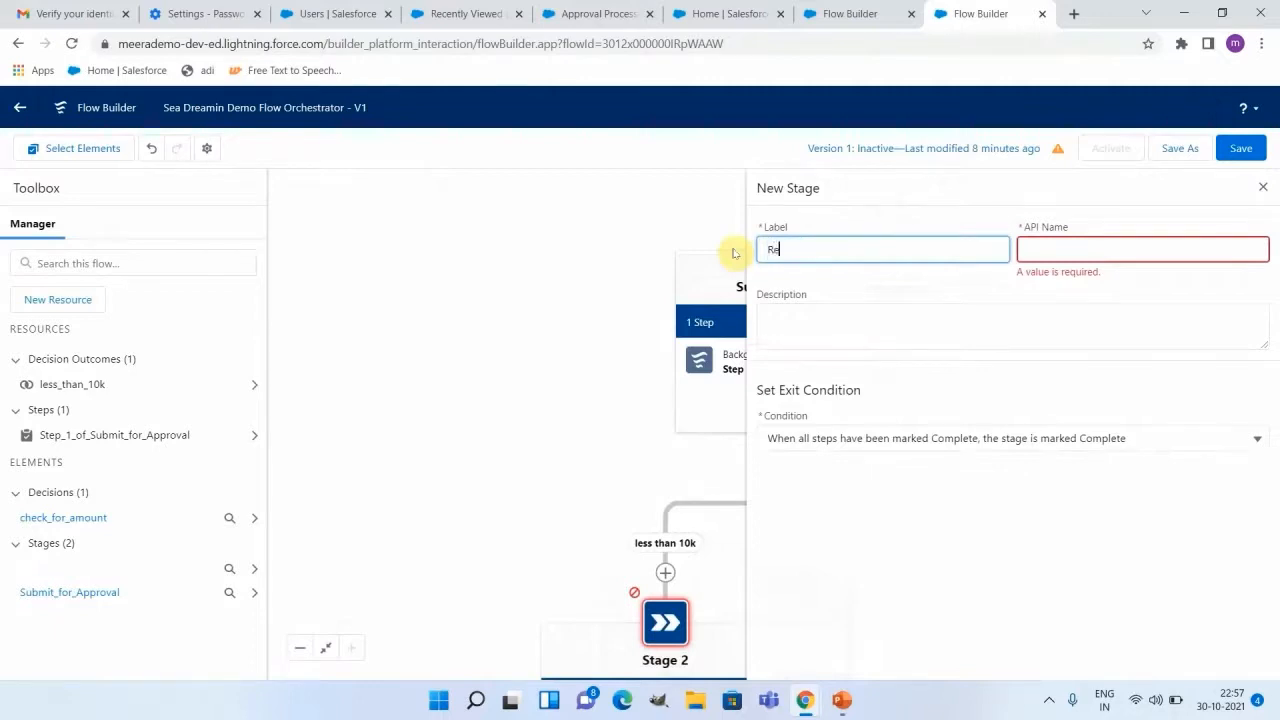
left_click(1146, 246)
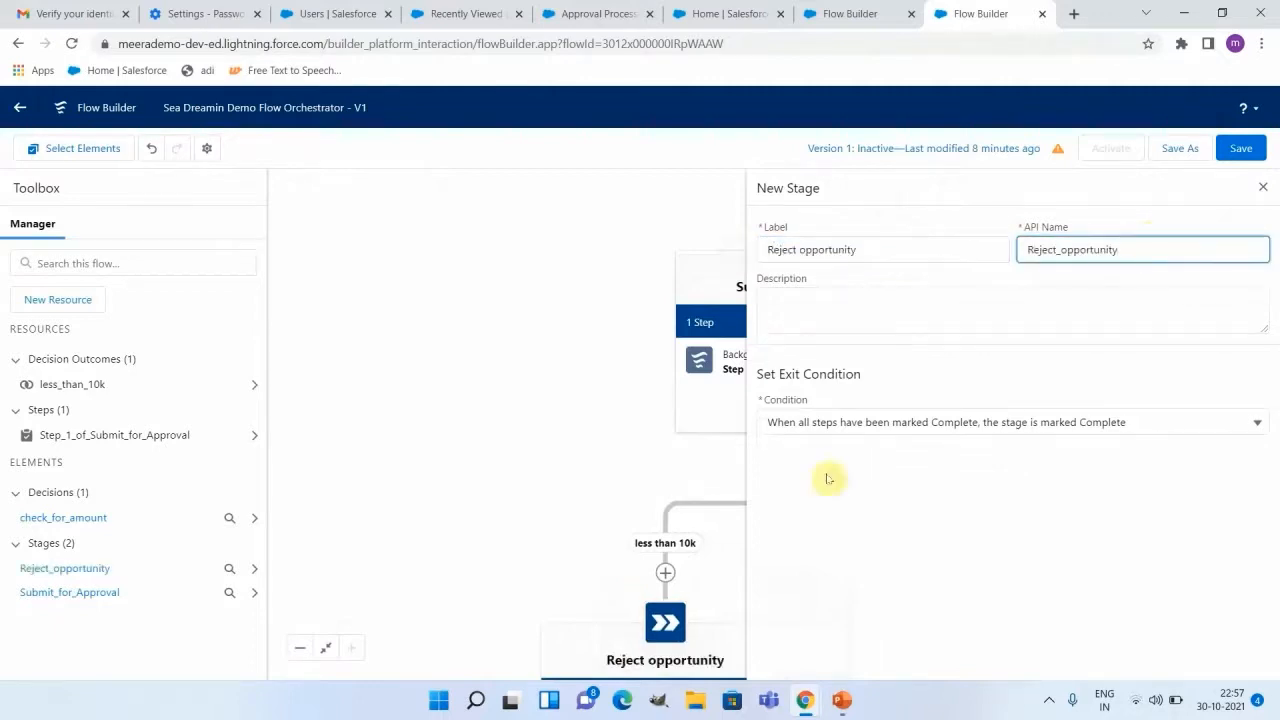
left_click(489, 262)
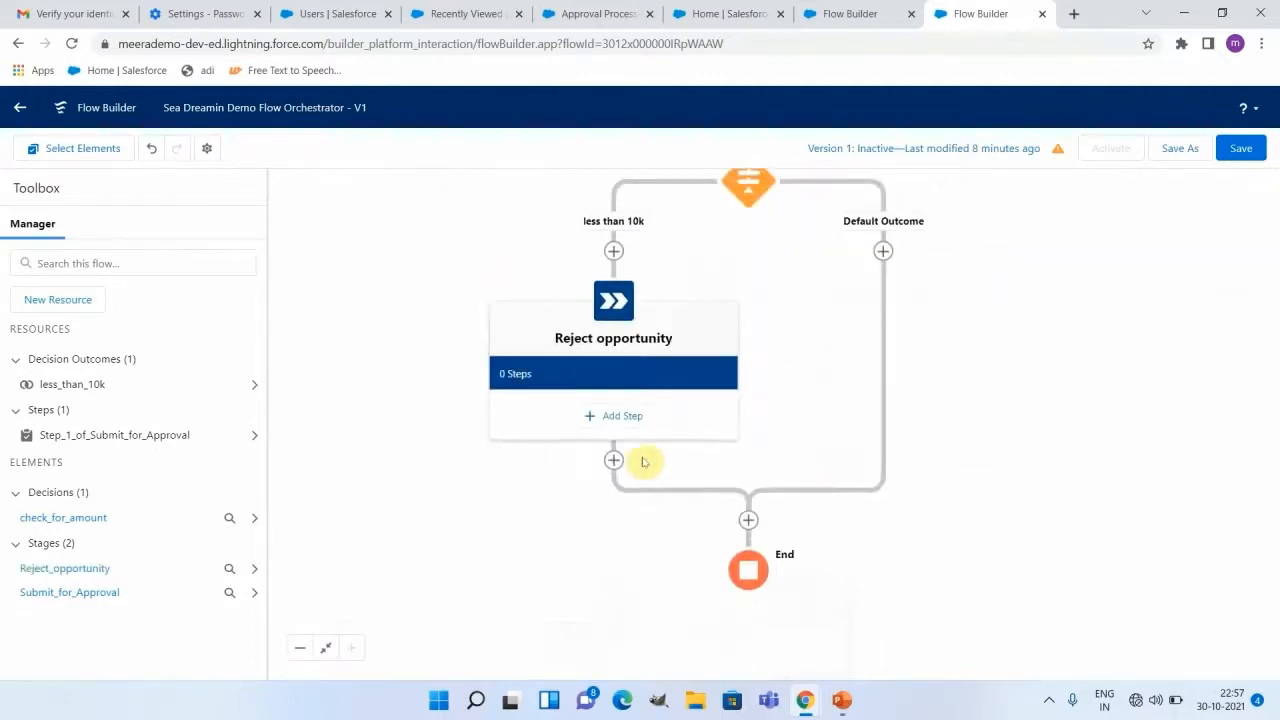
Step: Add a background step to the Reject opportunity stage that runs the Opportunity Rejection Action flow
left_click(626, 415)
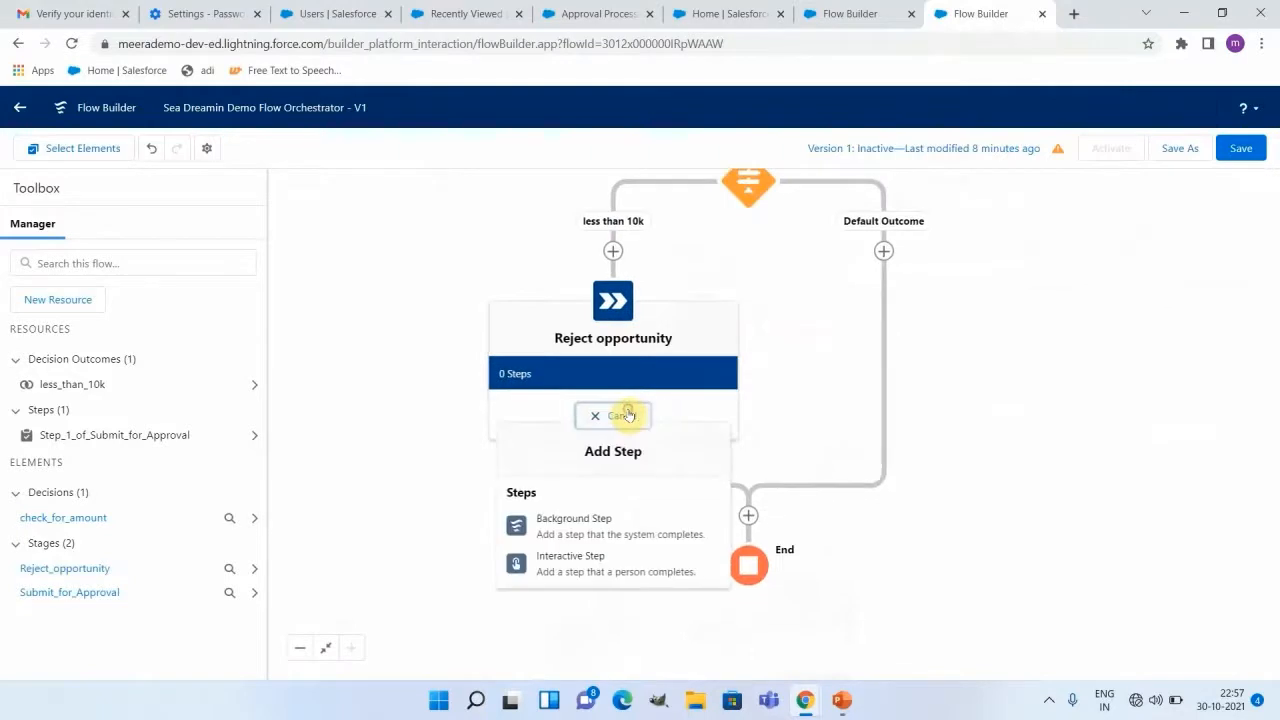
left_click(609, 530)
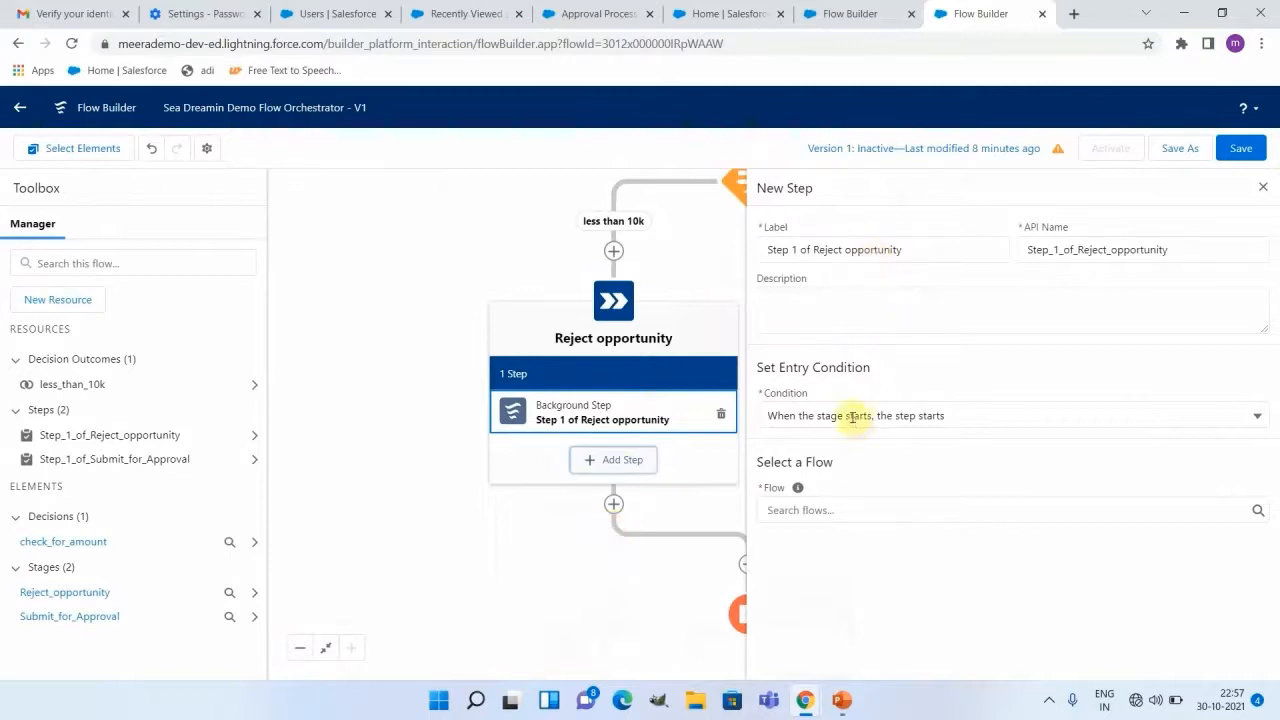
left_click(920, 511)
type("Opportunity Rejection Action")
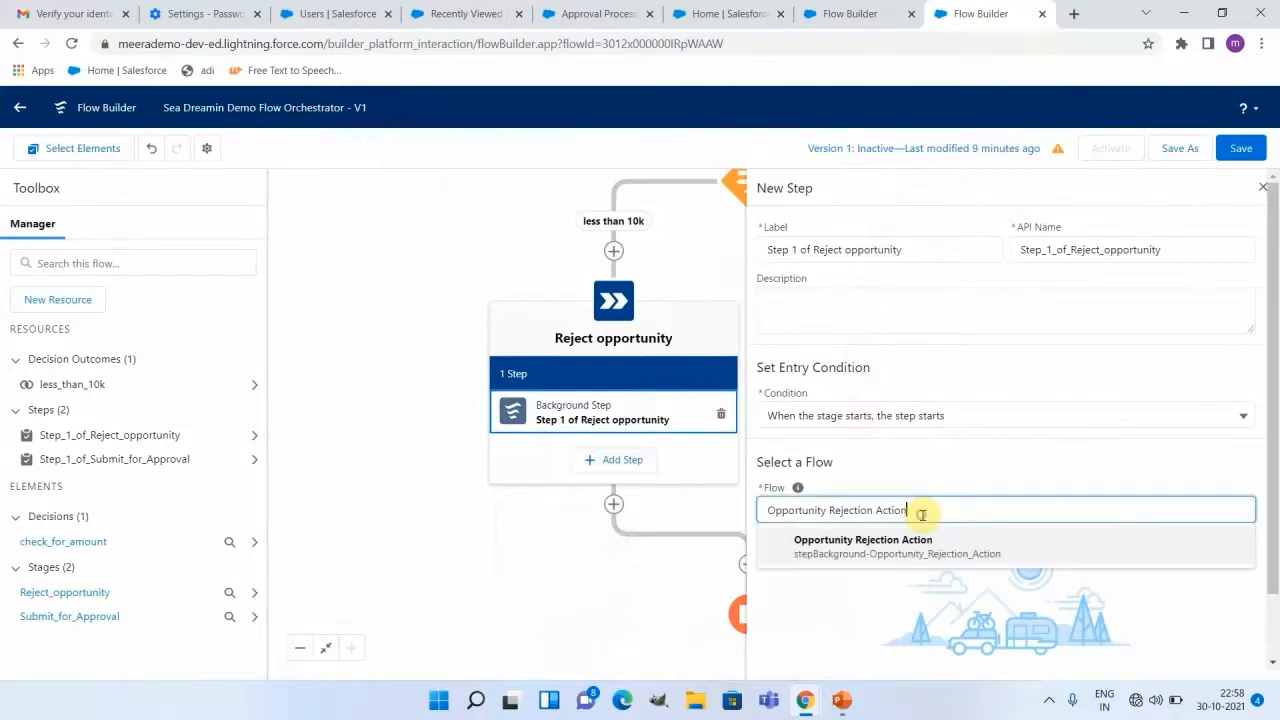
left_click(907, 540)
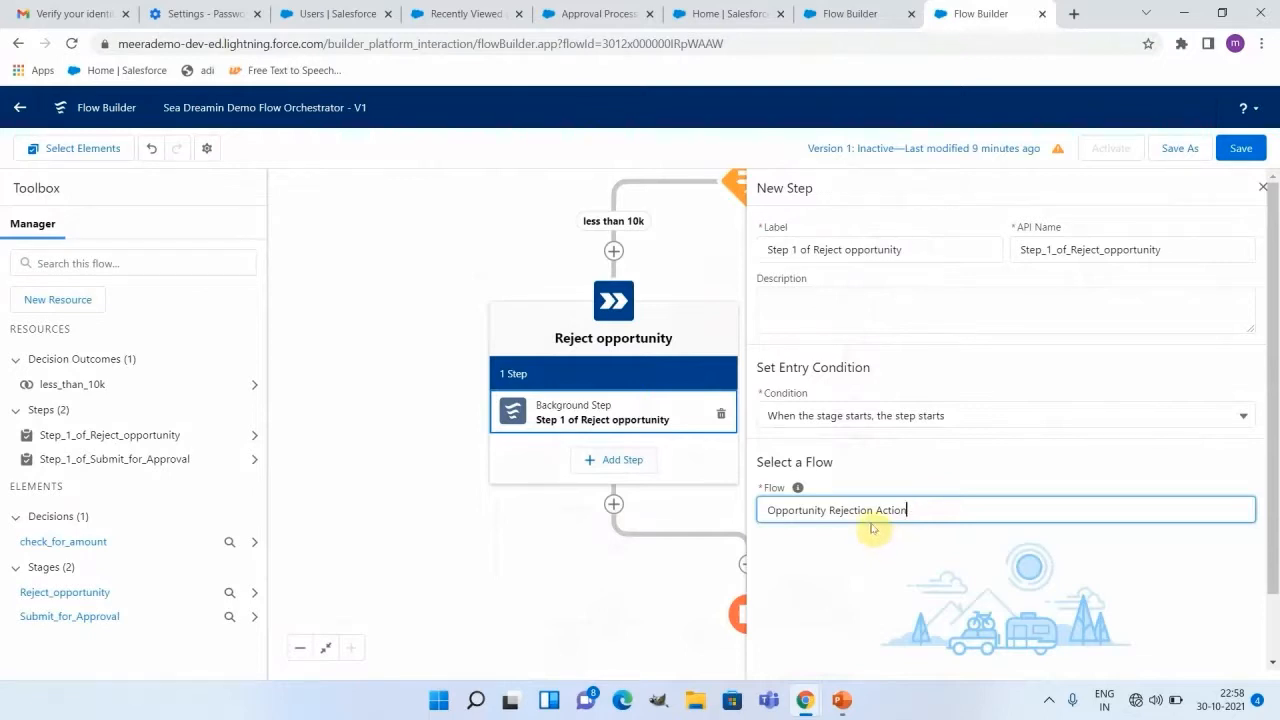
Step: Examine the reject opportunity Apex action in the Opportunity Rejection Action flow, and close the background step's settings in the orchestration
left_click(822, 8)
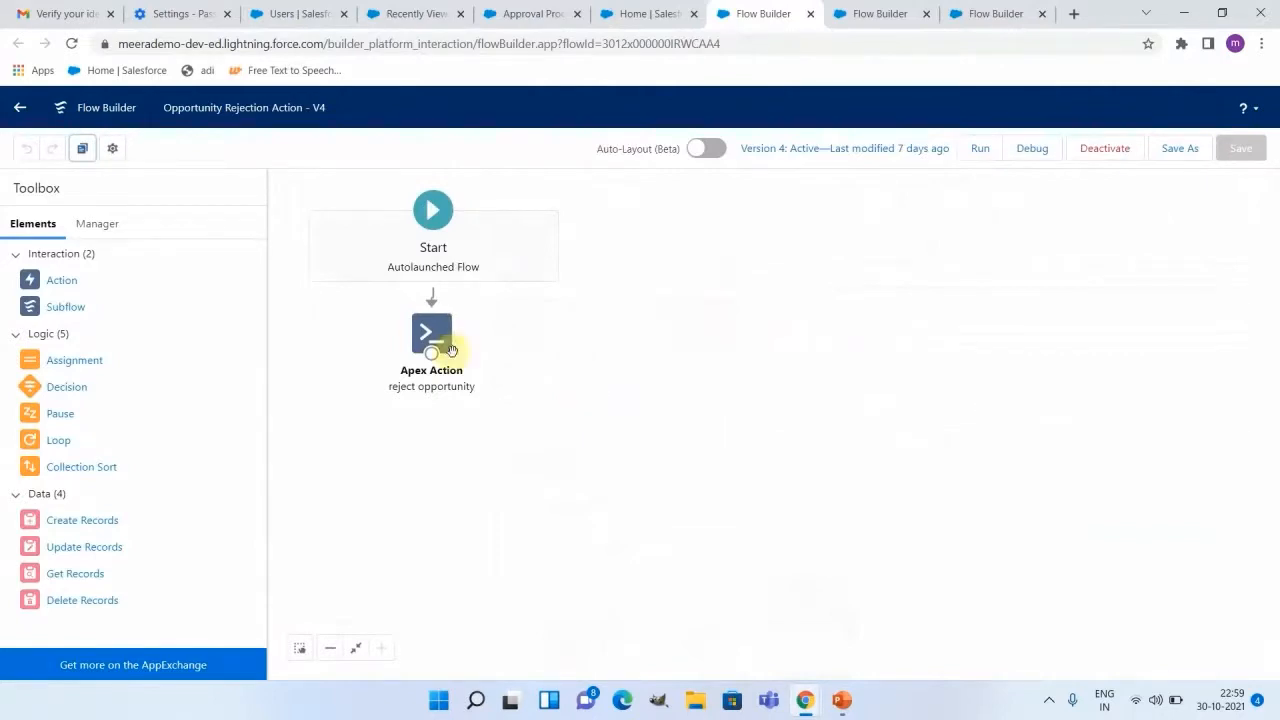
double_click(441, 341)
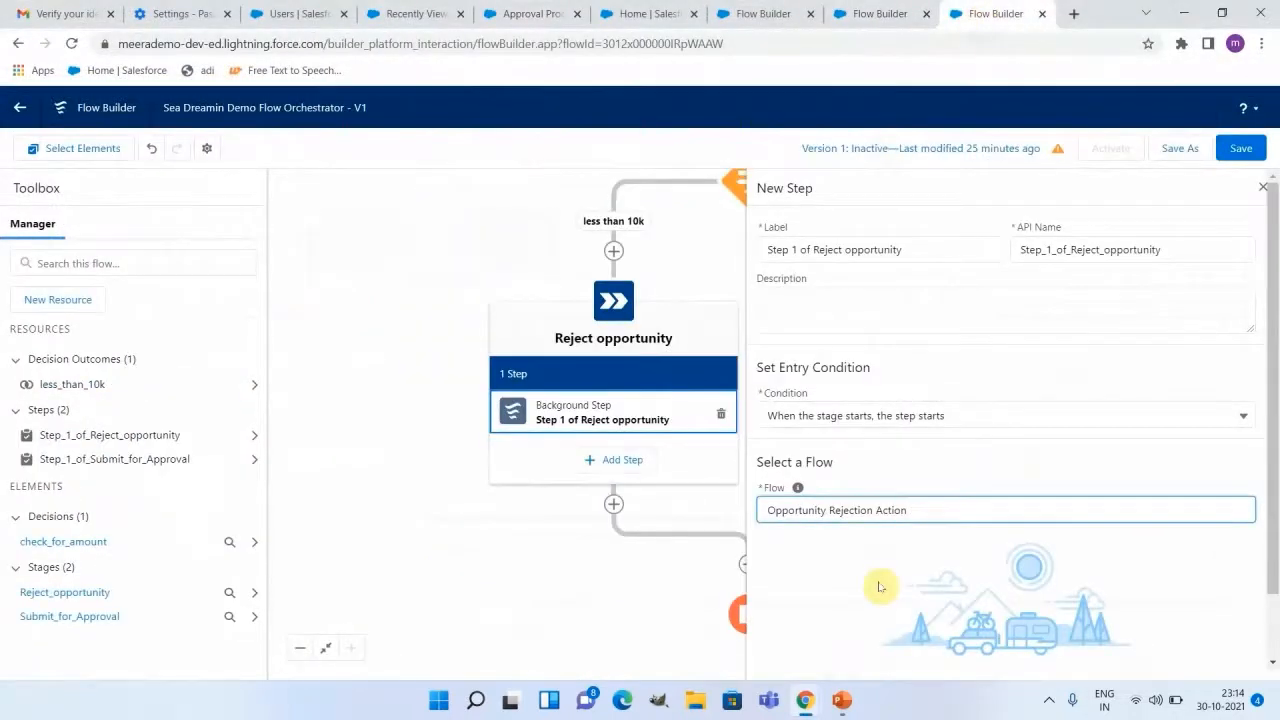
left_click(806, 566)
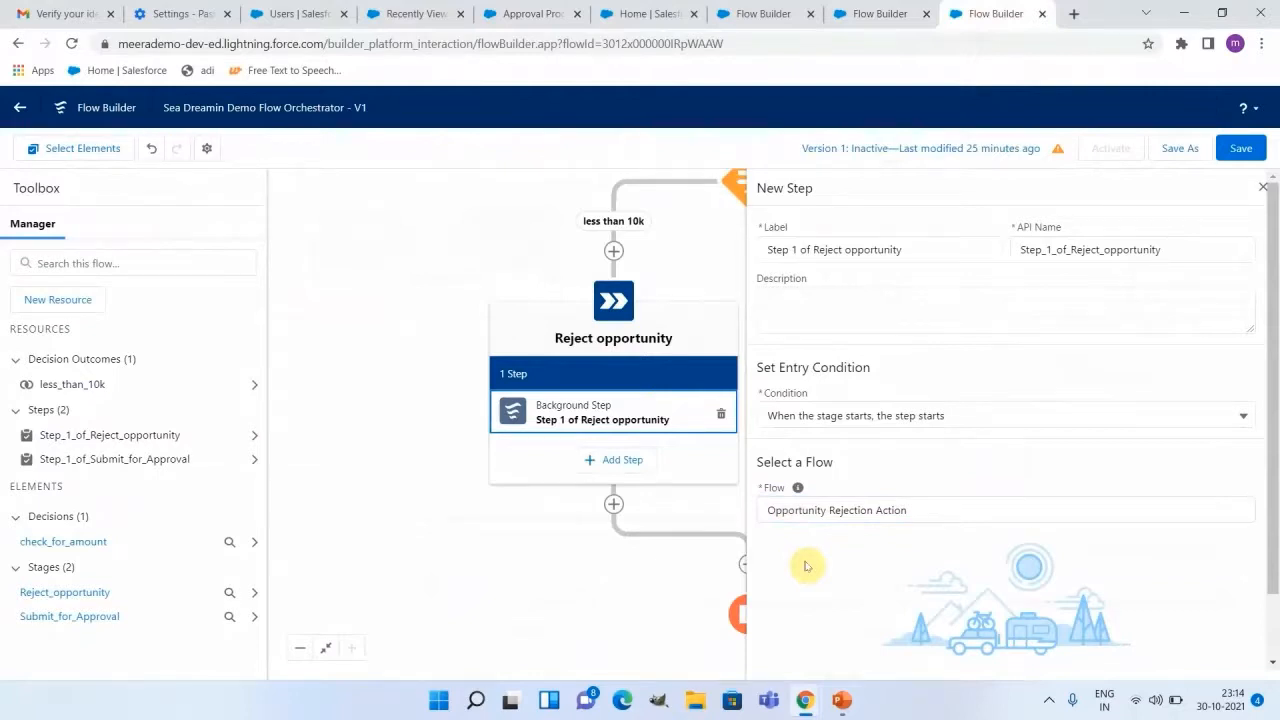
left_click(1263, 187)
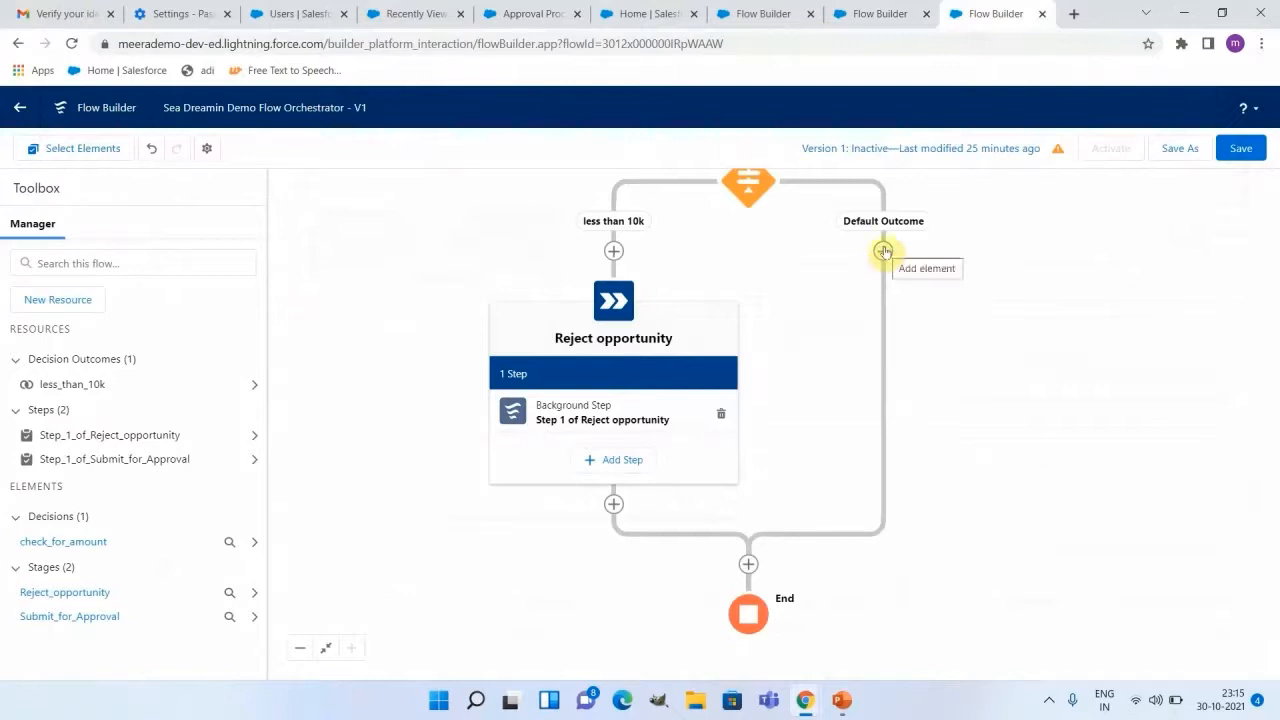
Step: Add a stage on the Default Outcome path labelled "Opportunity Approval Actions" with API name Opportunity_Approval_Actions
left_click(883, 251)
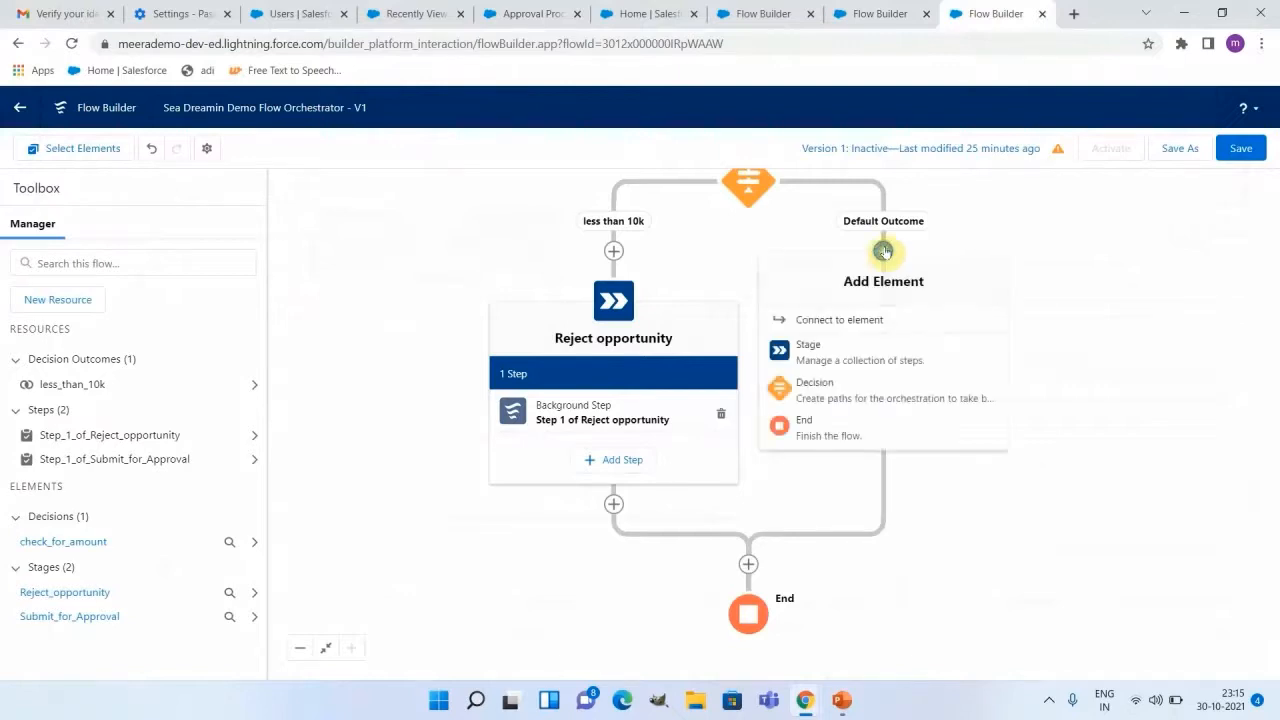
left_click(848, 353)
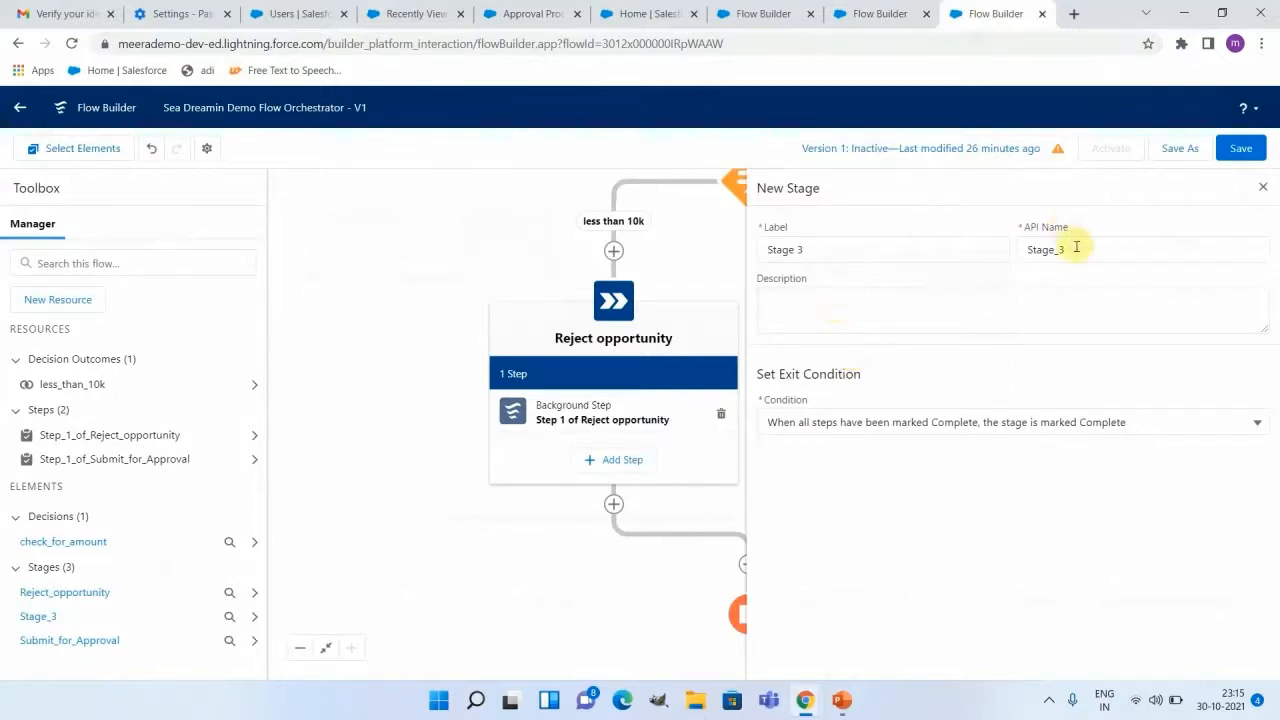
left_click_drag(1076, 247, 1023, 249)
key("BackSpace")
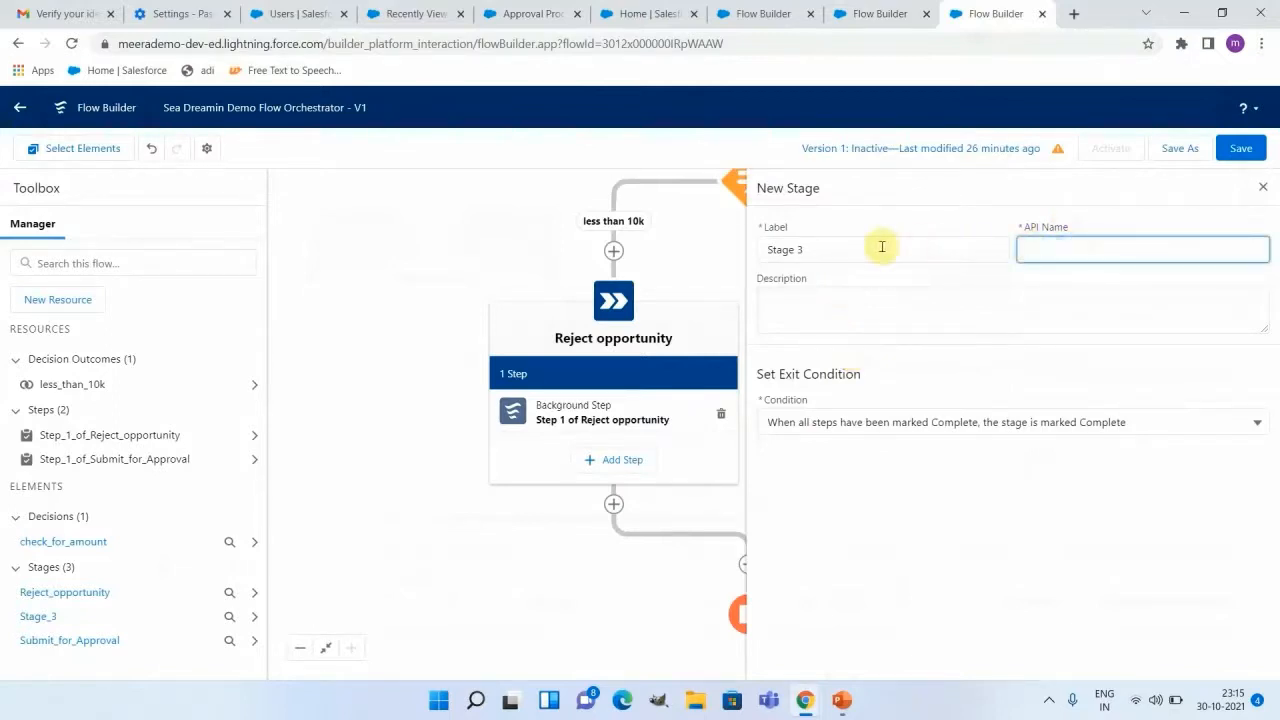
triple_click(828, 254)
type("Opportunity Appt")
key("BackSpace")
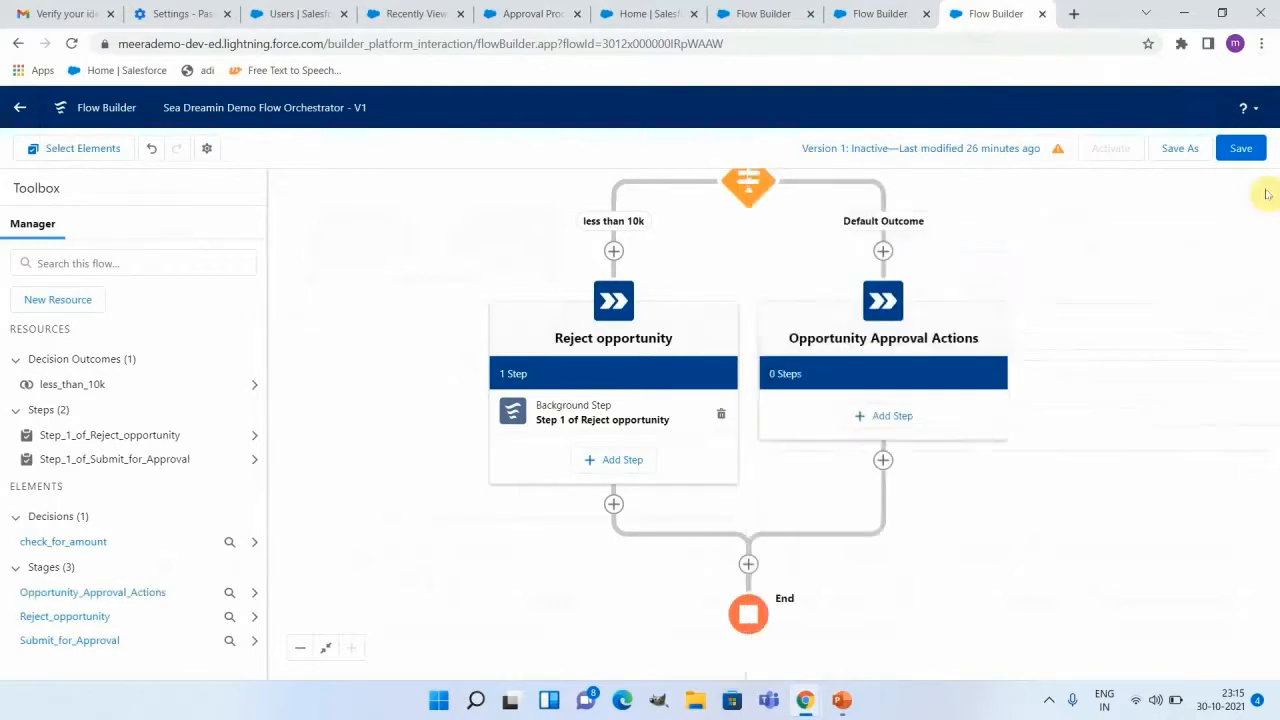
Step: Add an interactive step to the Opportunity Approval Actions stage, and check the Demo Scenario slide in PowerPoint for what it should do
left_click(884, 420)
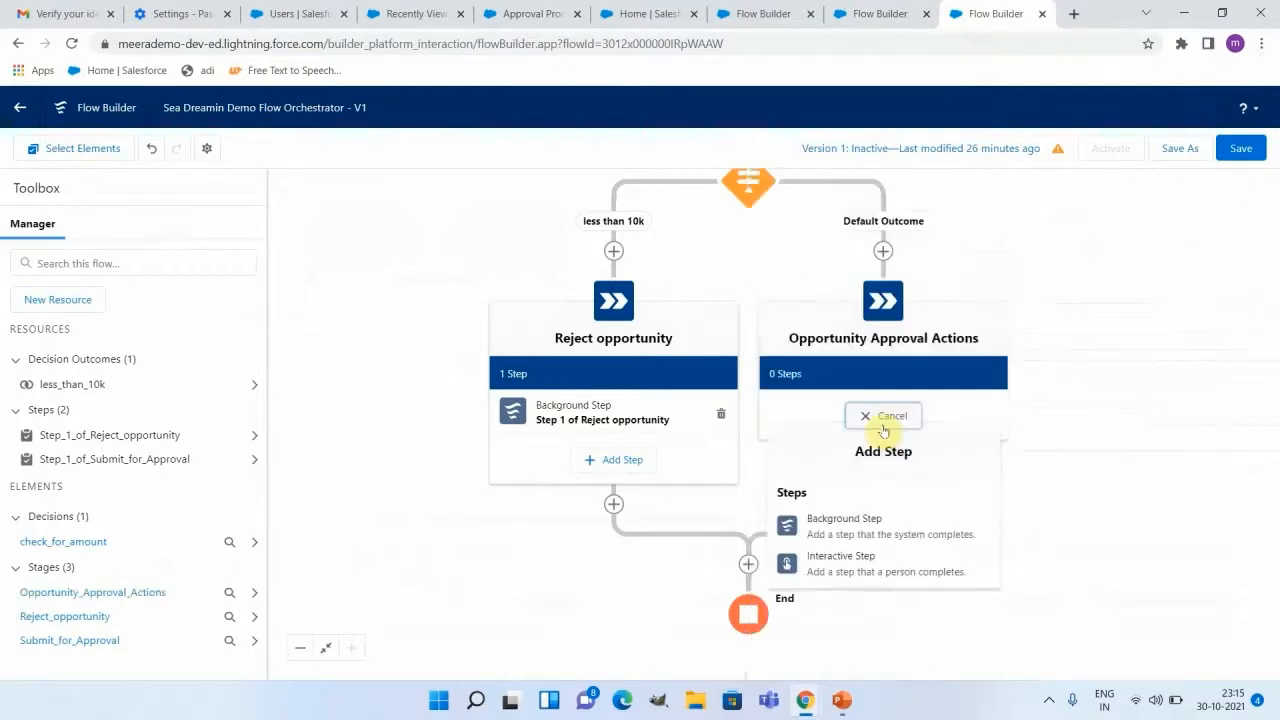
left_click(842, 556)
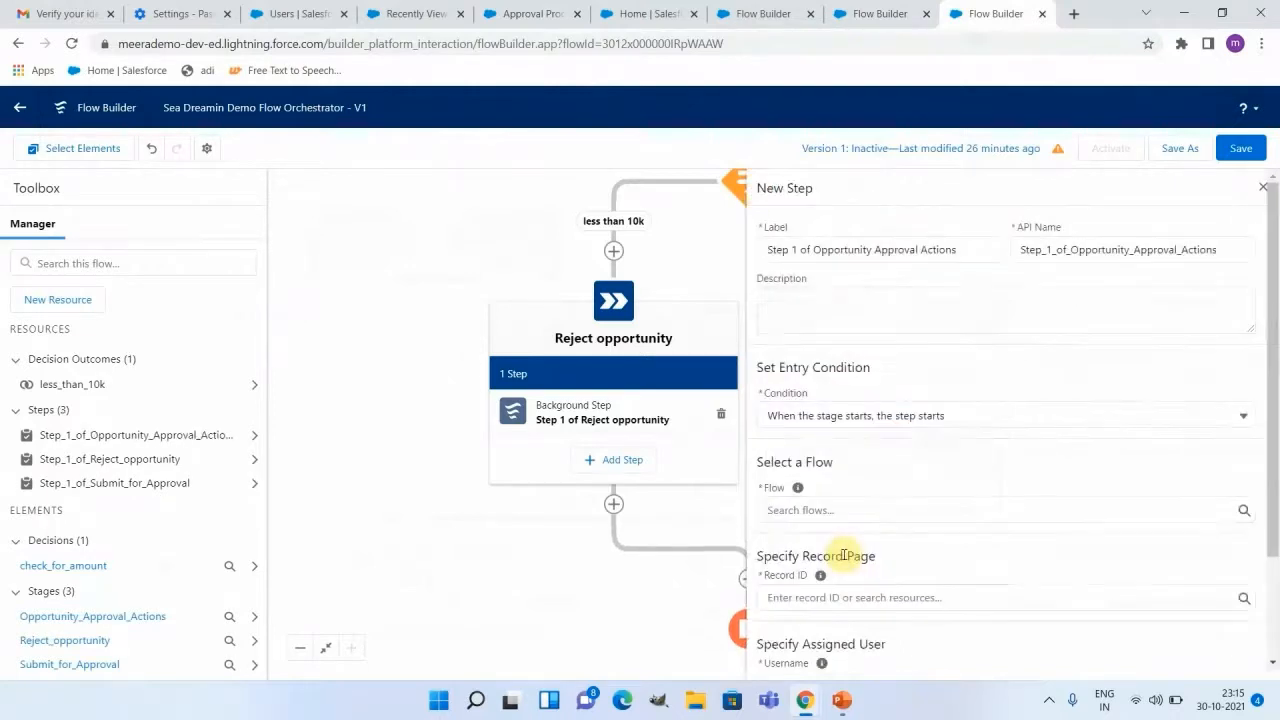
left_click(842, 700)
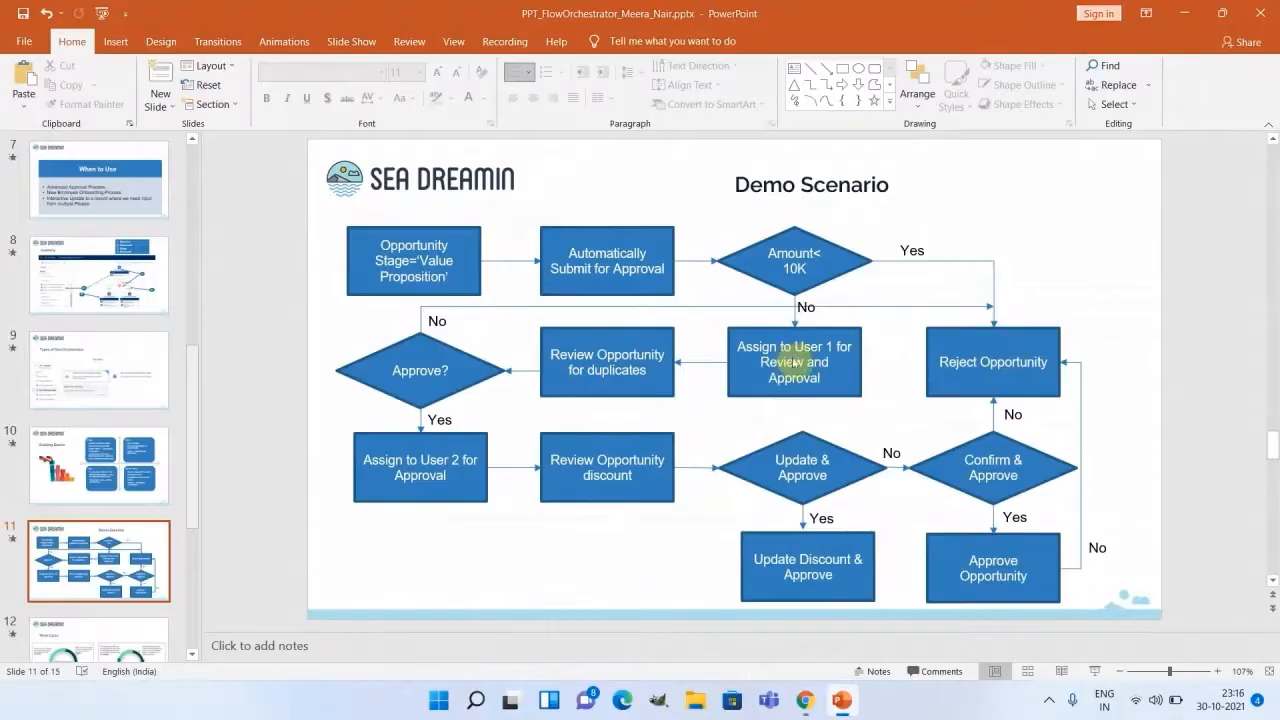
key("alt+Tab")
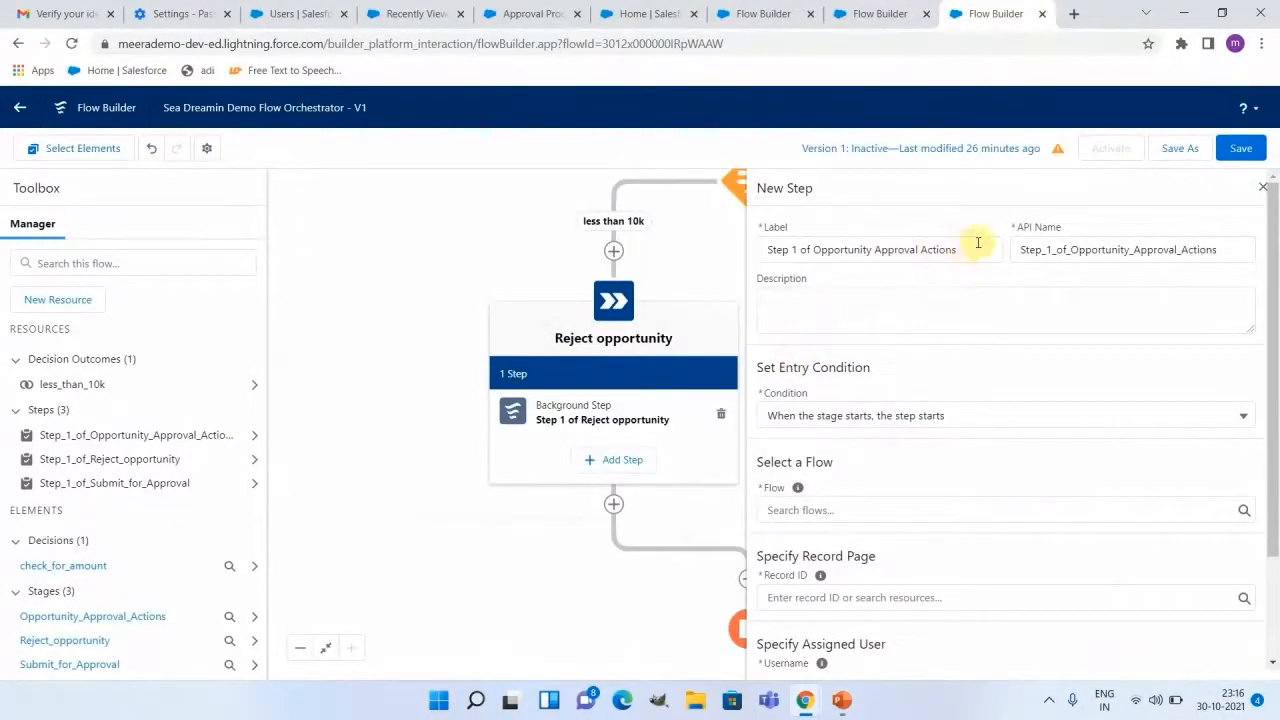
Step: Label the interactive step "verify duplicates and approve" with API name verify_duplicates_and_approve, and select the Find Opportunity Duplicates flow
left_click_drag(1229, 249, 966, 258)
key("BackSpace")
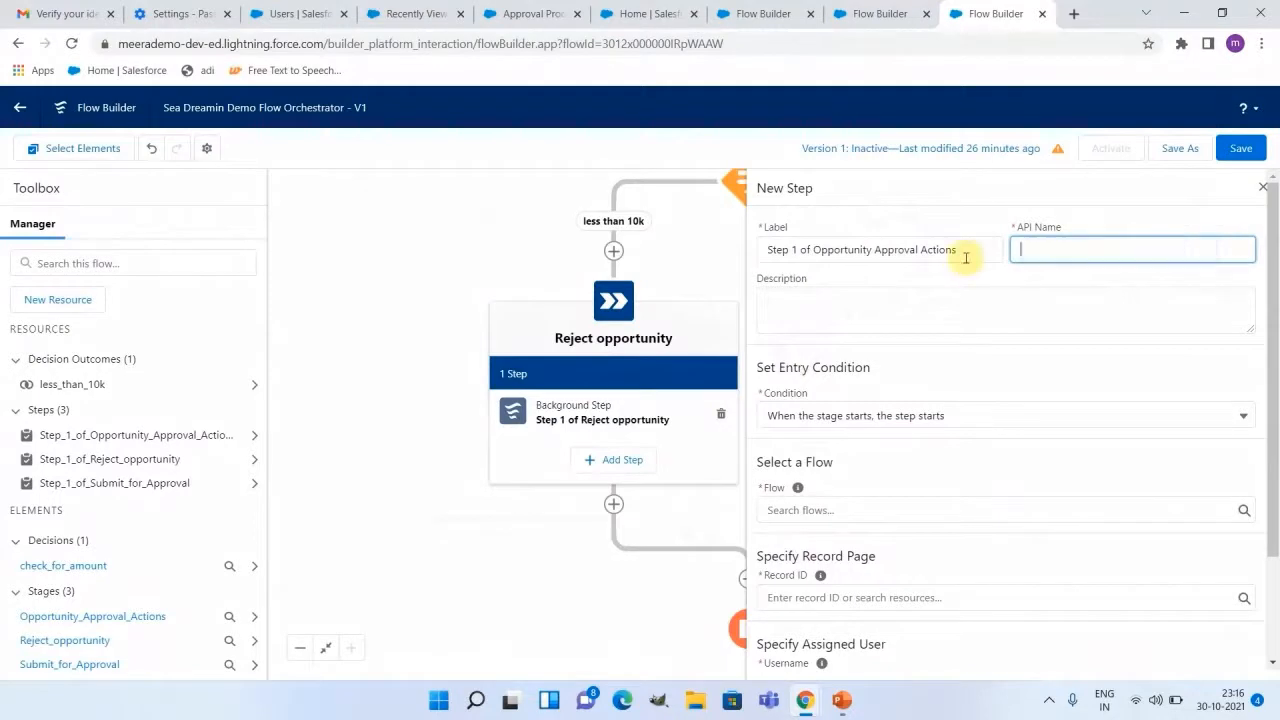
triple_click(962, 246)
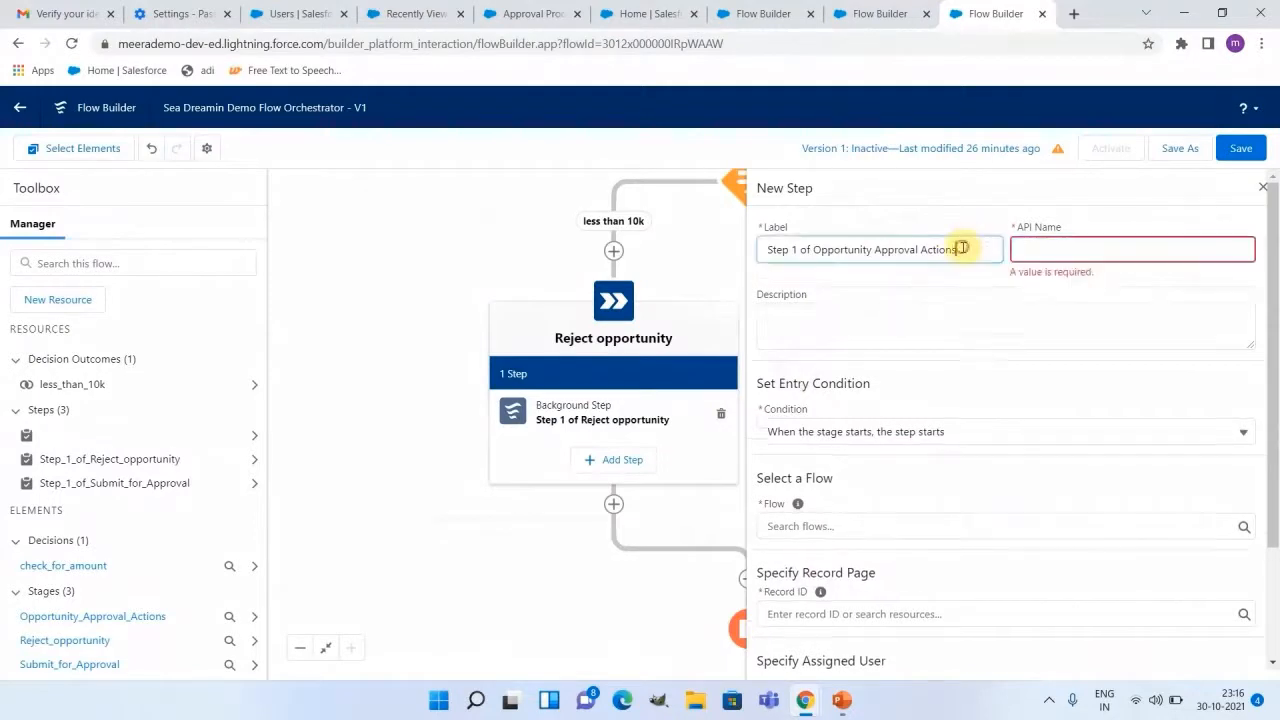
type("verify c")
type("uplicates and approve")
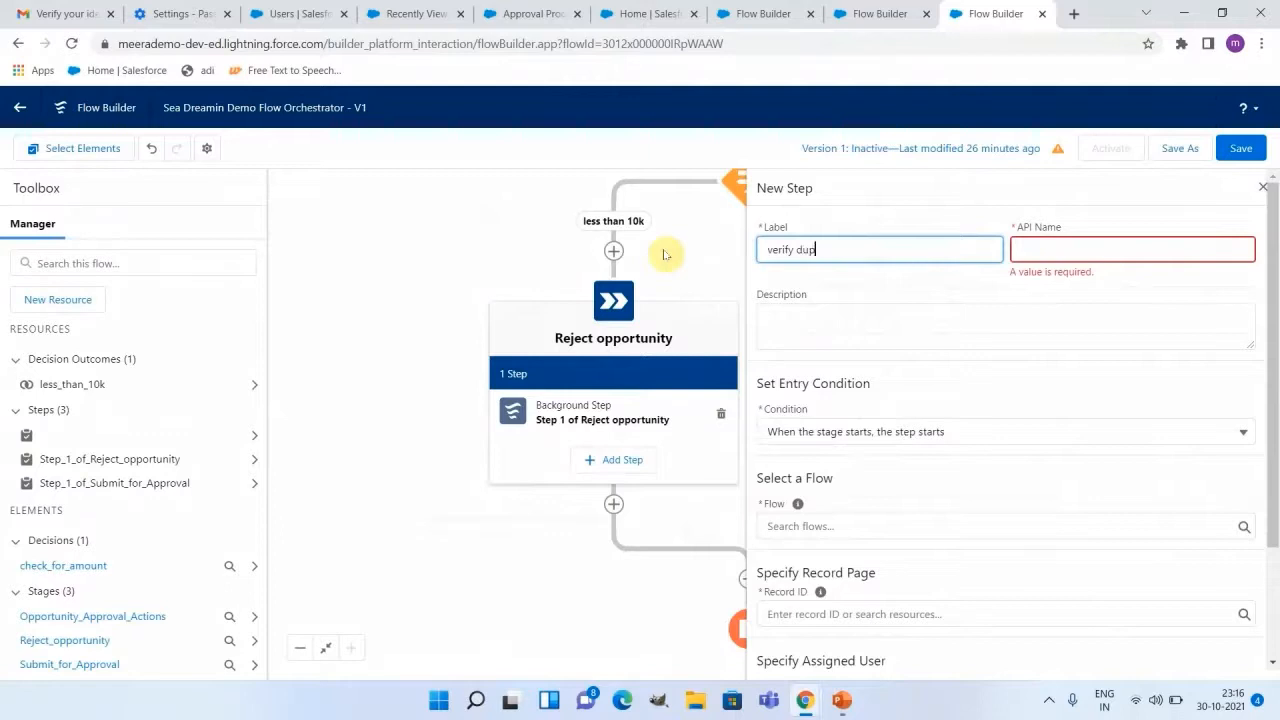
key("Tab")
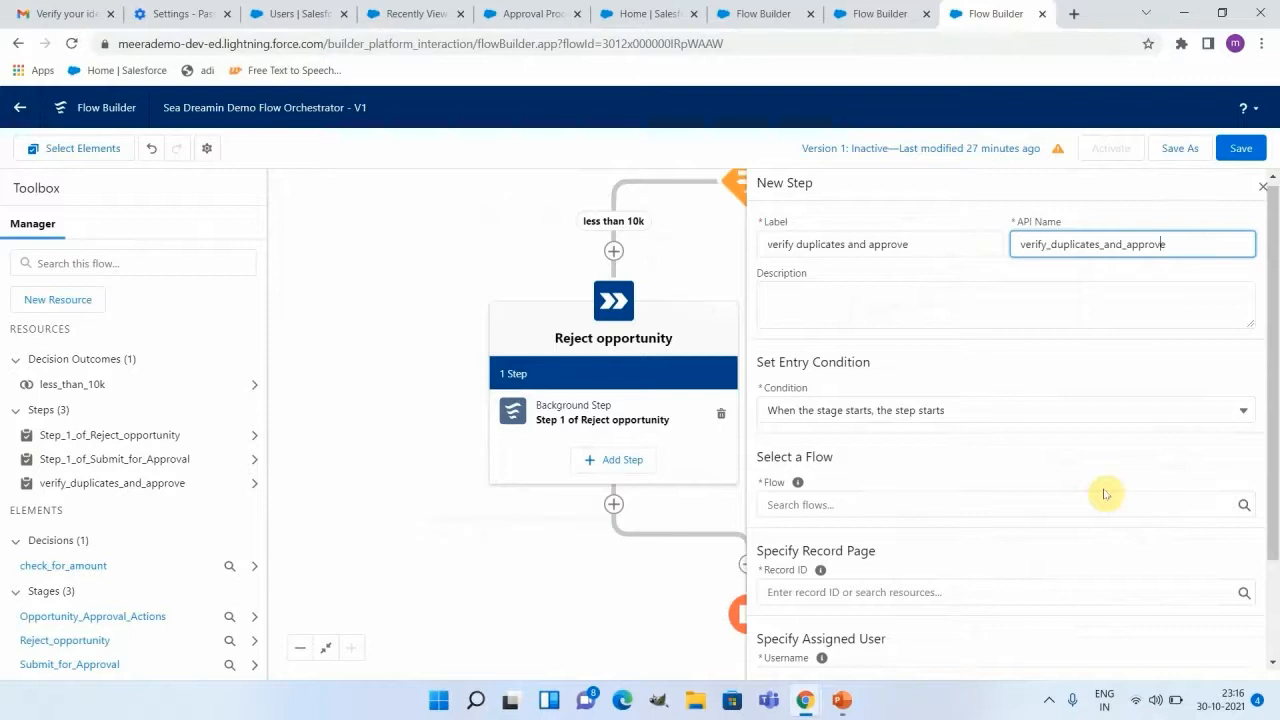
left_click(844, 504)
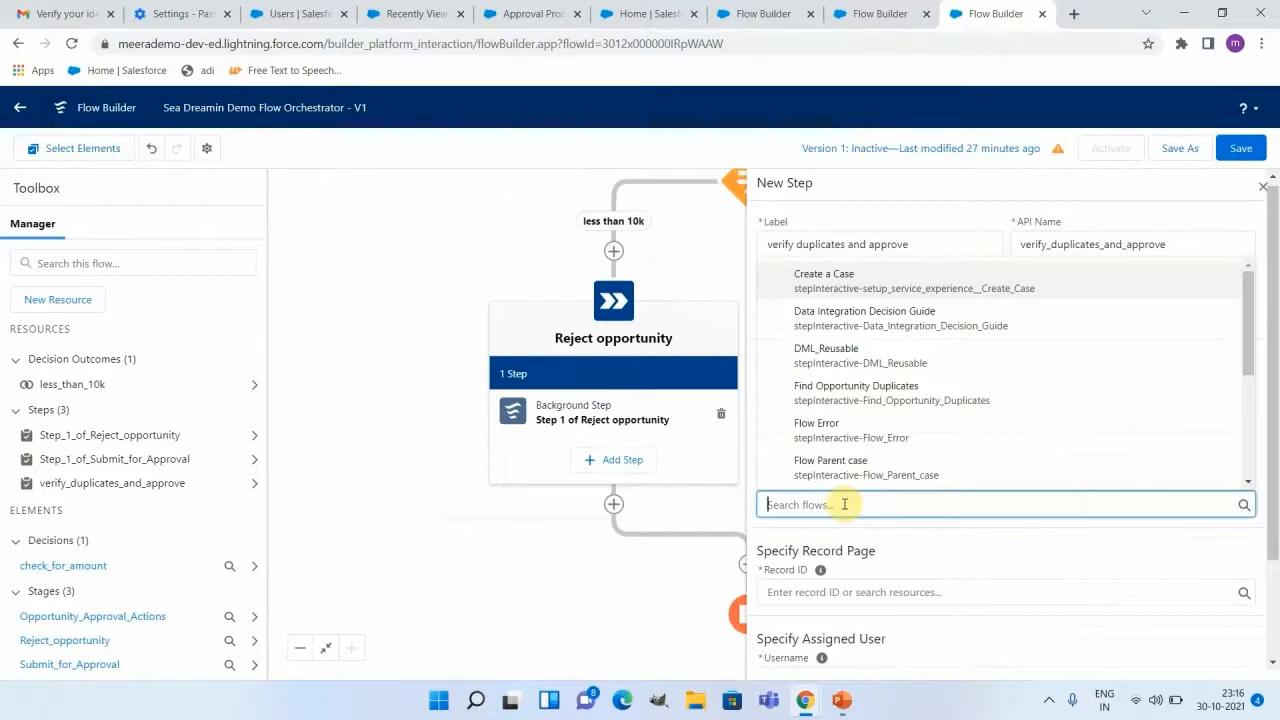
left_click(981, 381)
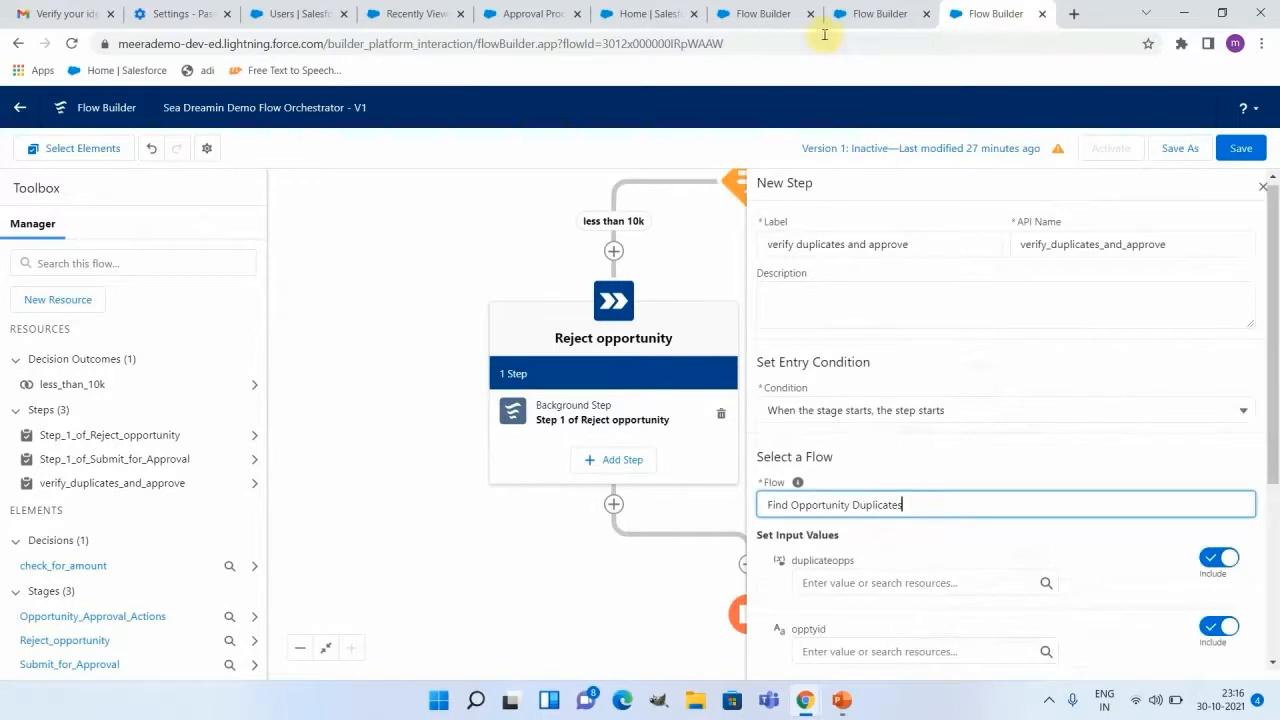
Step: Examine the Find Opportunity Duplicates flow and read through the findOpportunityDuplicates Apex class in the Developer Console
left_click(657, 14)
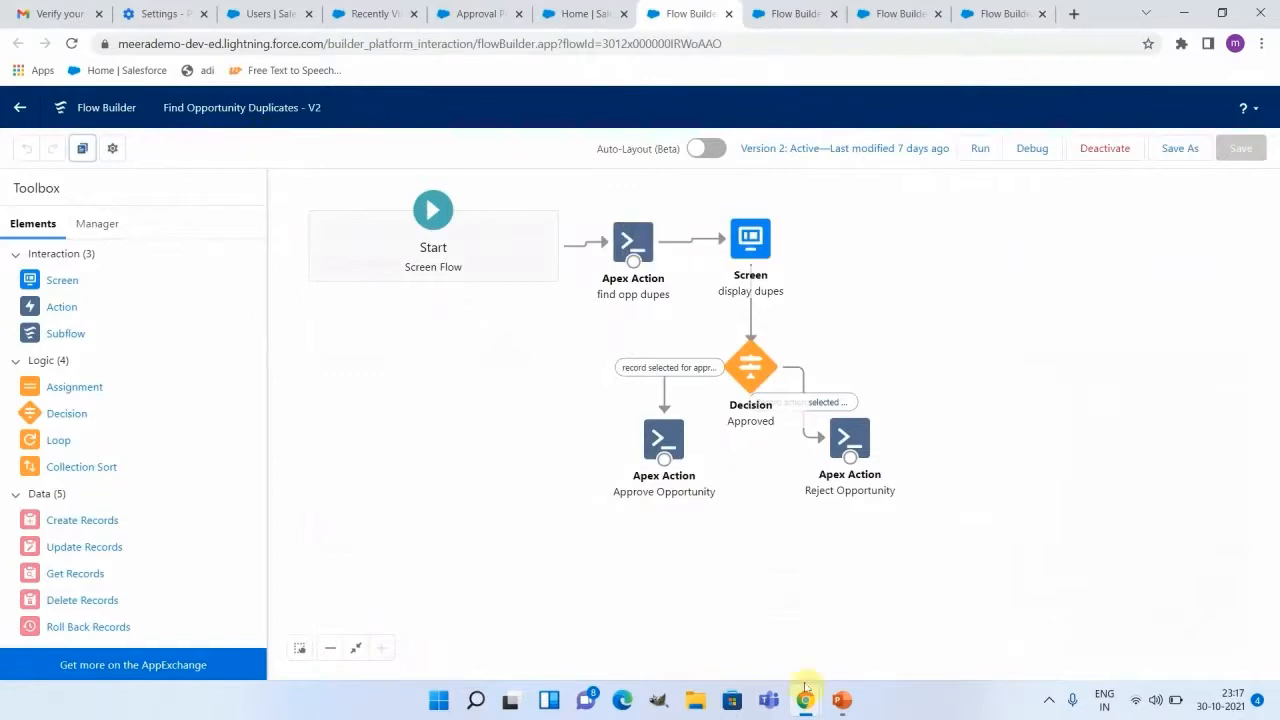
mouse_move(807, 695)
left_click(961, 590)
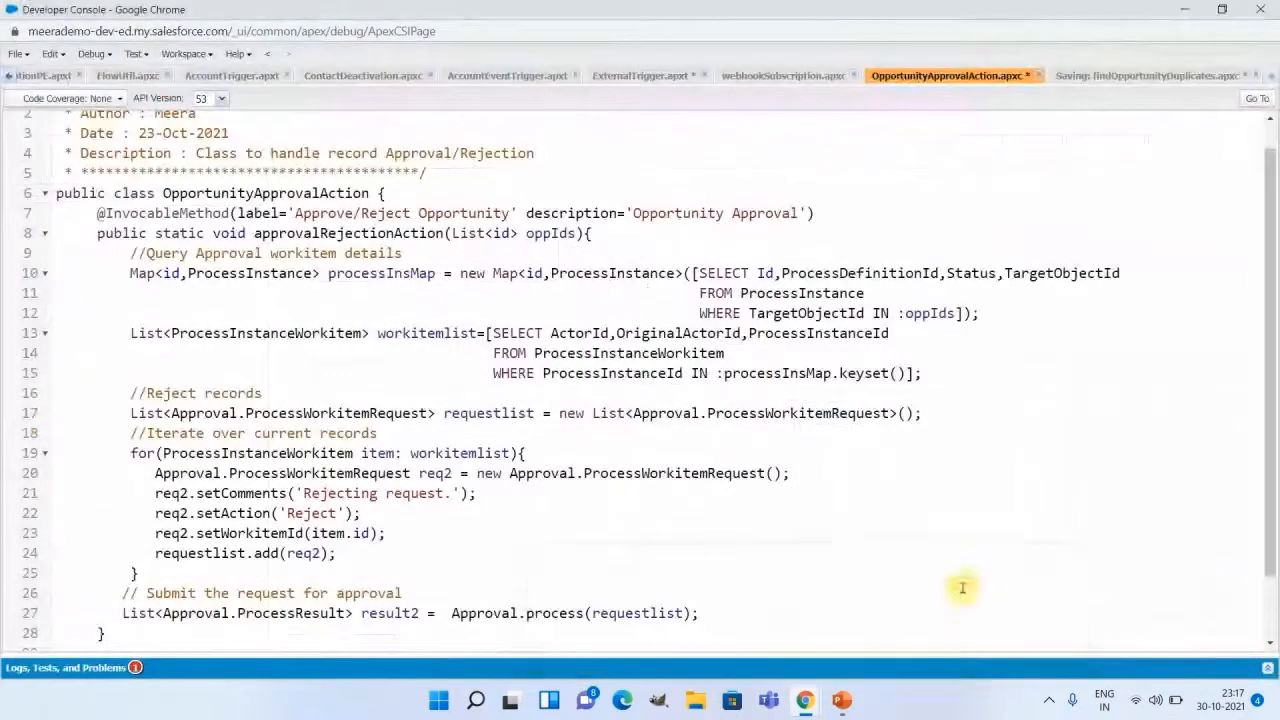
left_click(1107, 79)
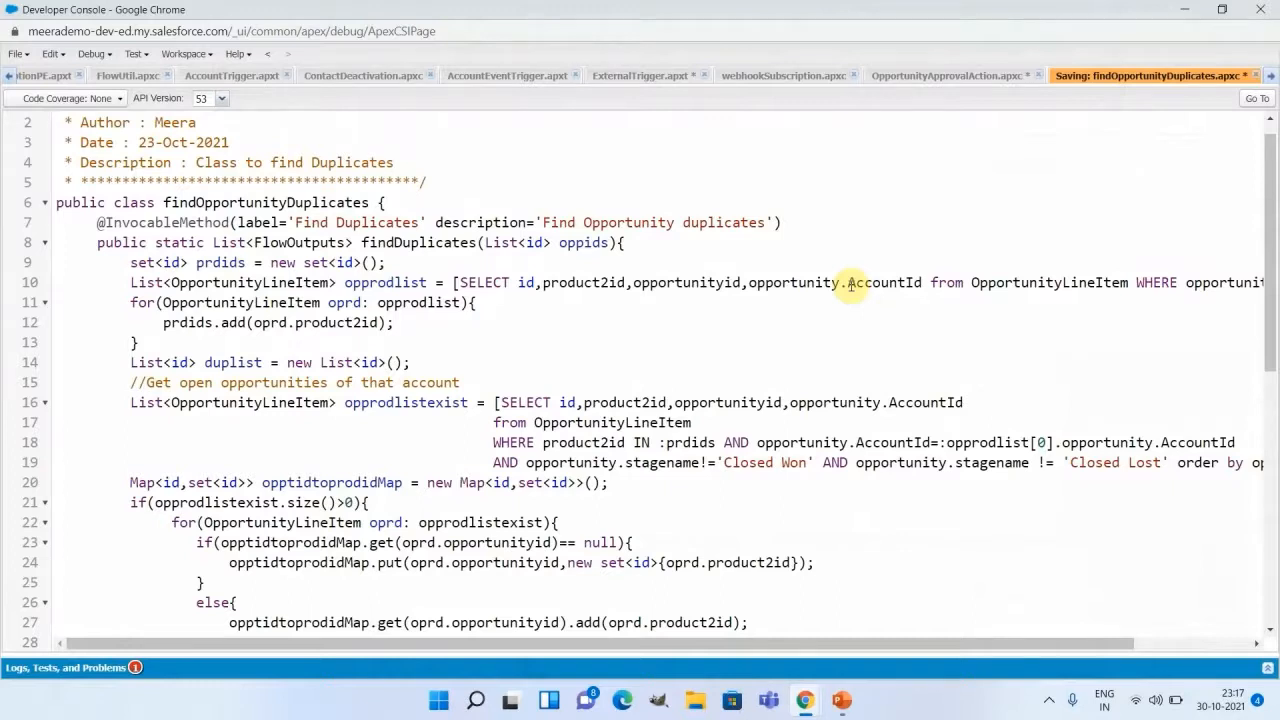
scroll(852, 337, "down", 5)
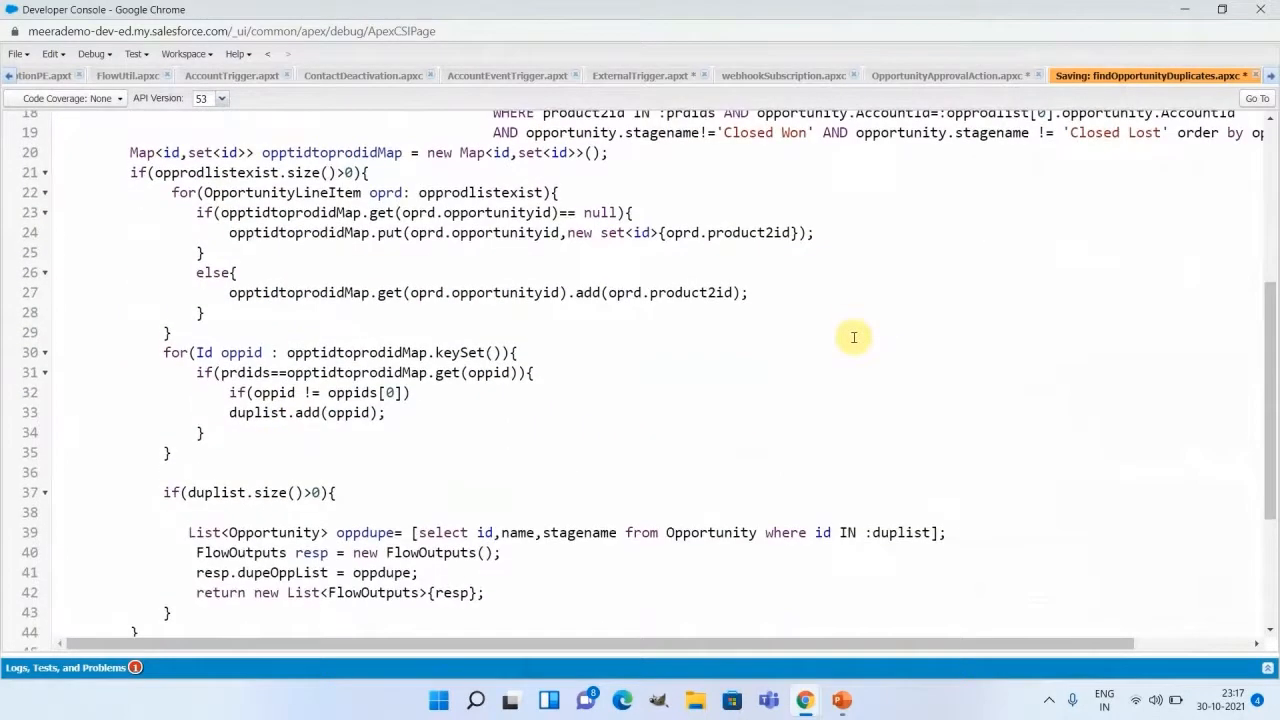
scroll(854, 337, "down", 1)
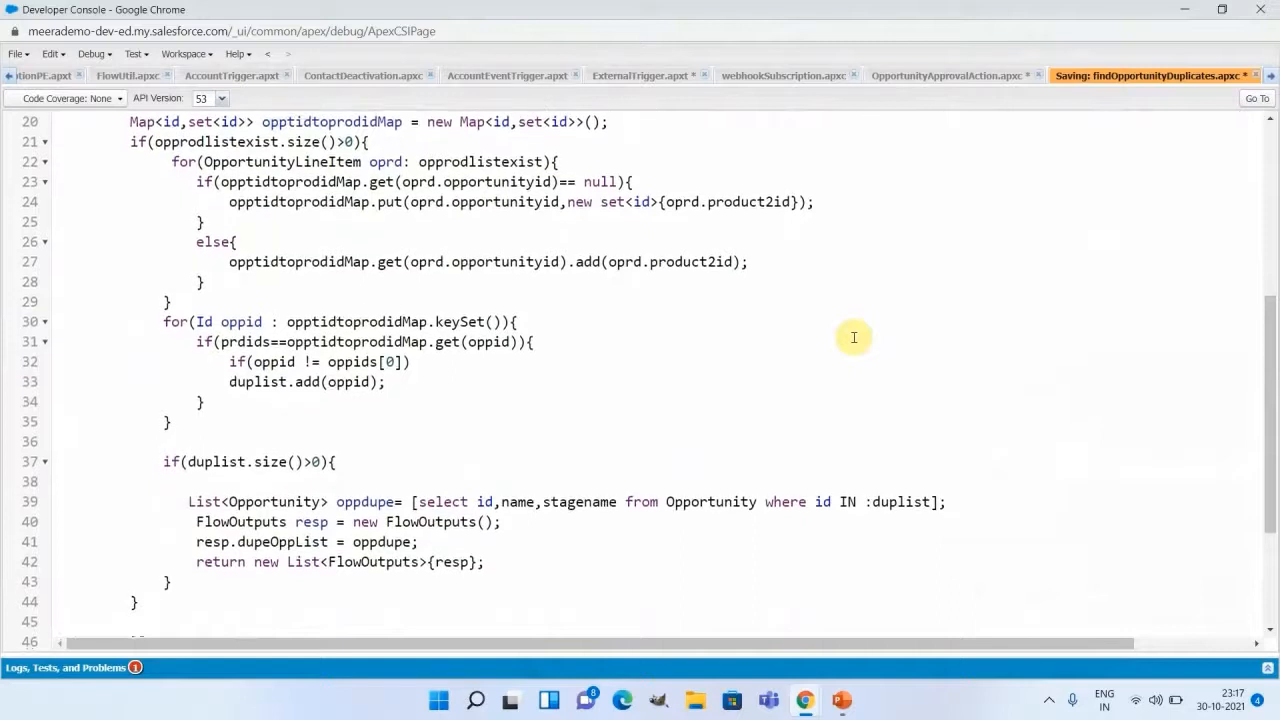
scroll(854, 337, "down", 1)
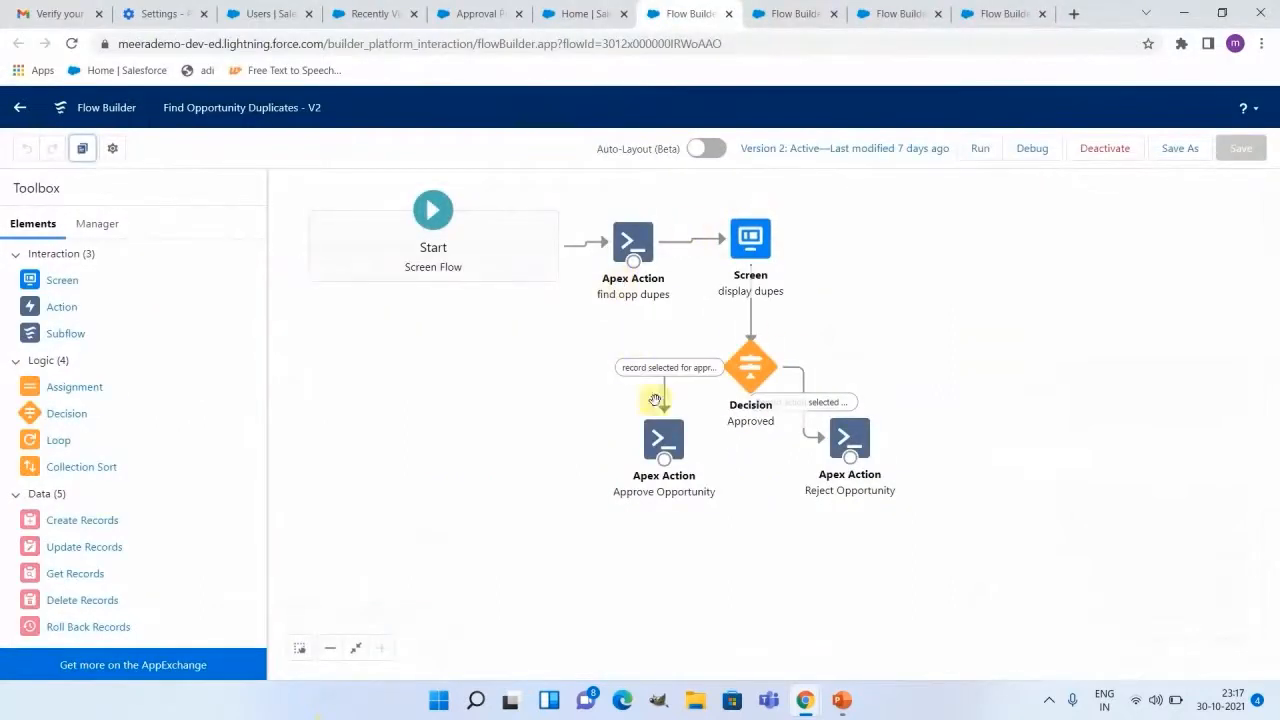
Step: Examine the display dupes screen's components in the Find Opportunity Duplicates flow, and return to the orchestration
double_click(757, 236)
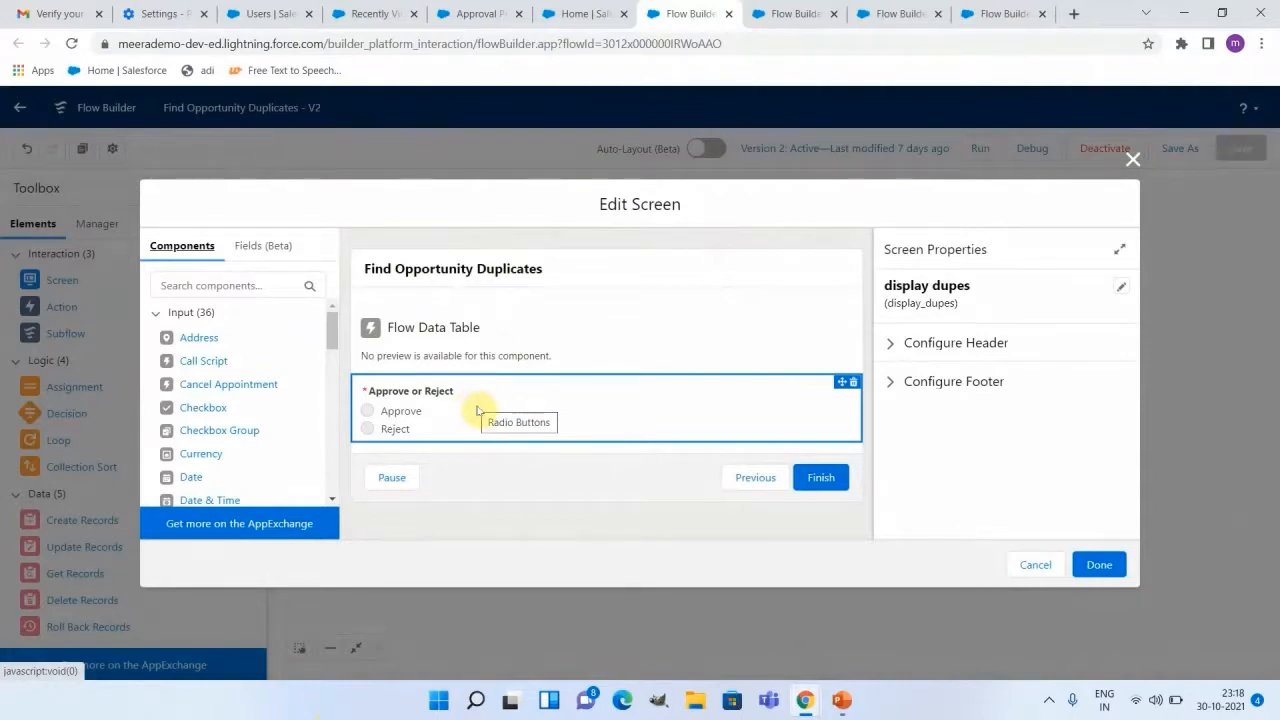
key("Escape")
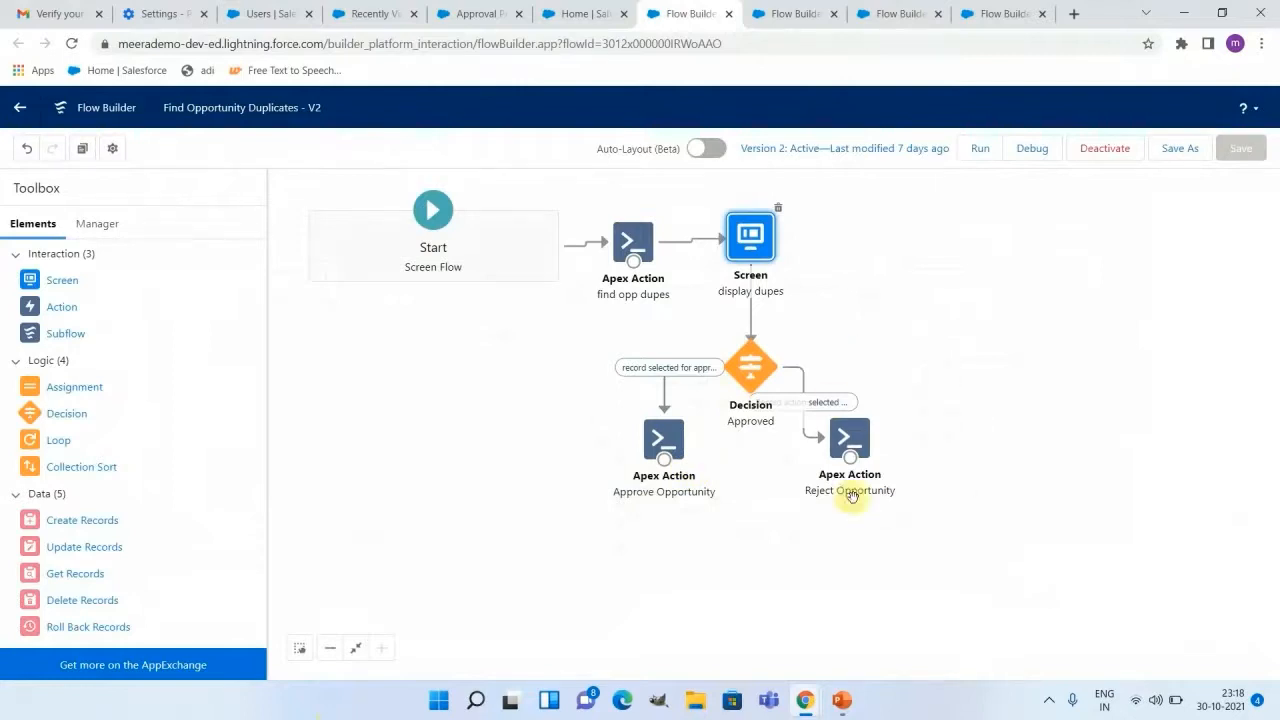
left_click(990, 18)
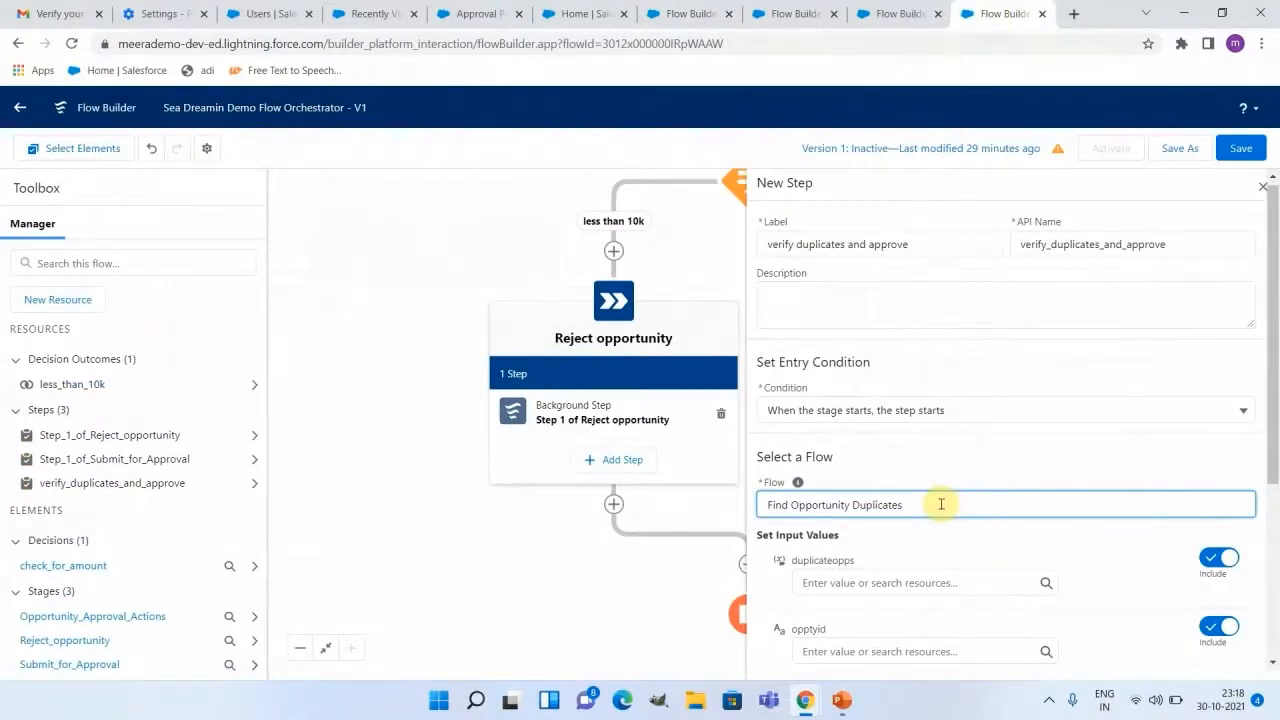
Step: Set the flow's opptyid input to {!$Record.Id} and the record page's Record ID to $Record > Opportunity ID
scroll(940, 540, "down", 1)
left_click(924, 519)
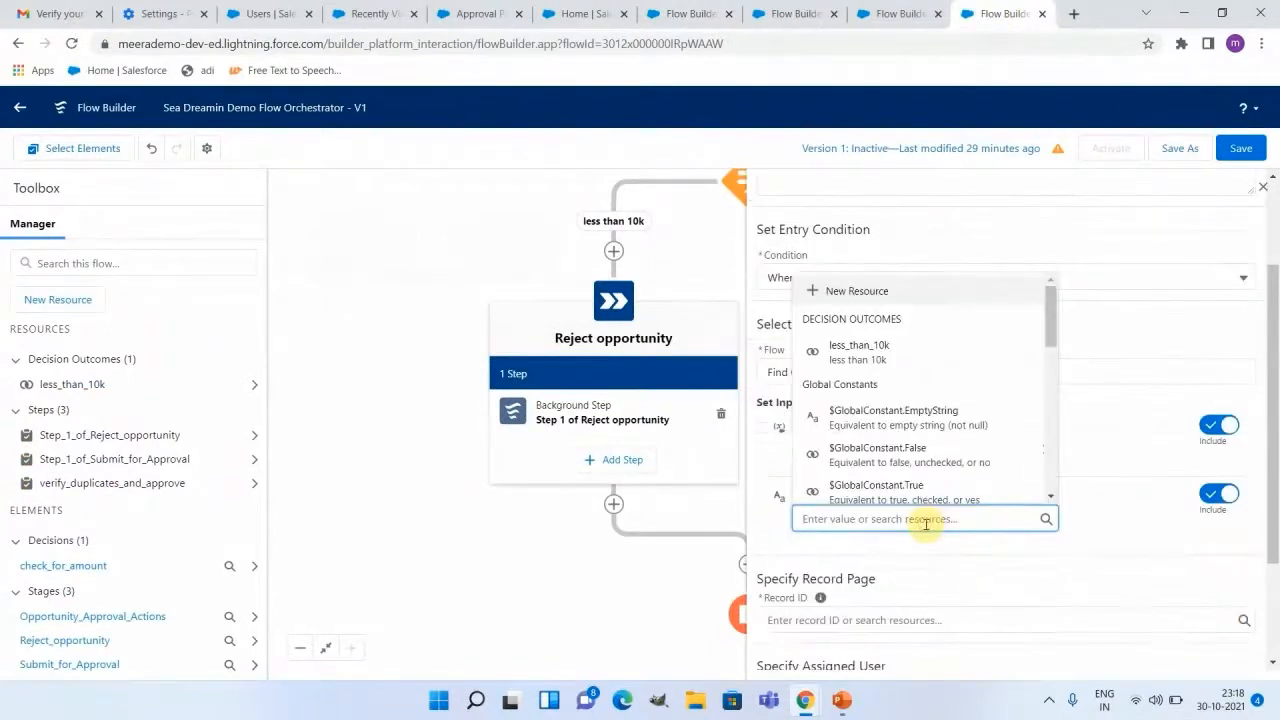
left_click_drag(1055, 333, 1053, 466)
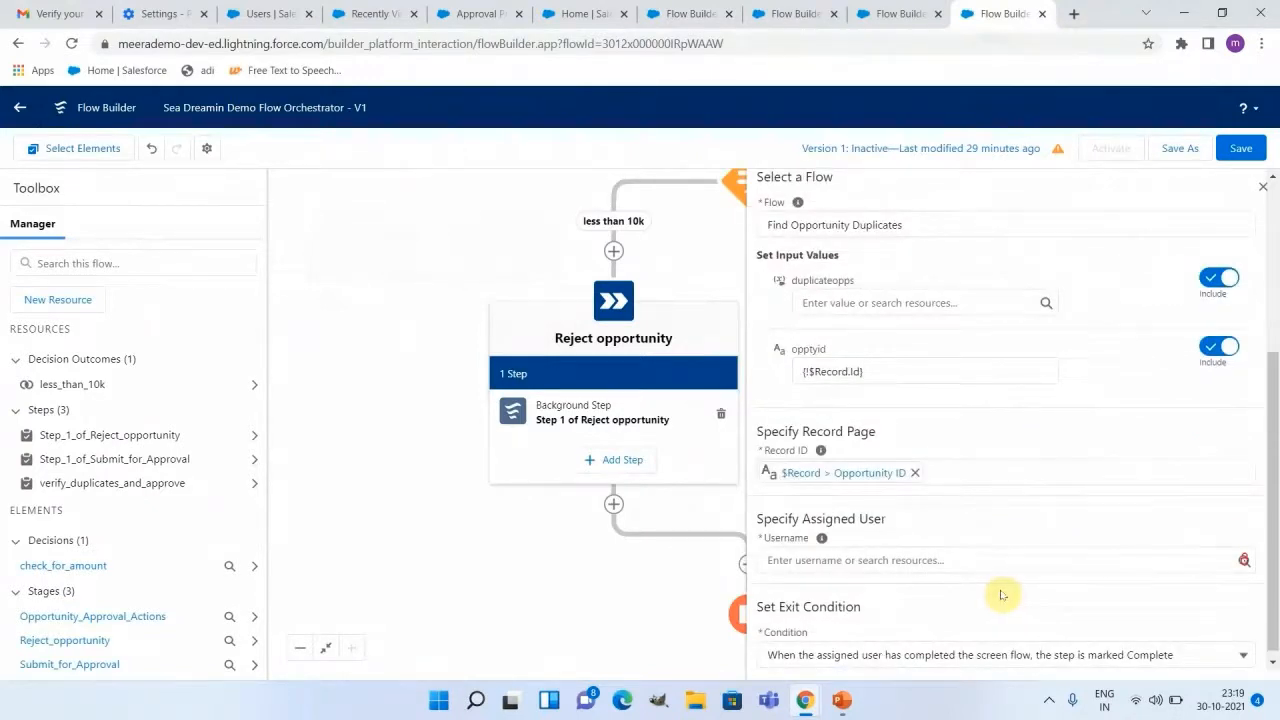
Step: Look up the username for the duplicate verification step's assigned user in the Users list, and close the step's settings
left_click(959, 559)
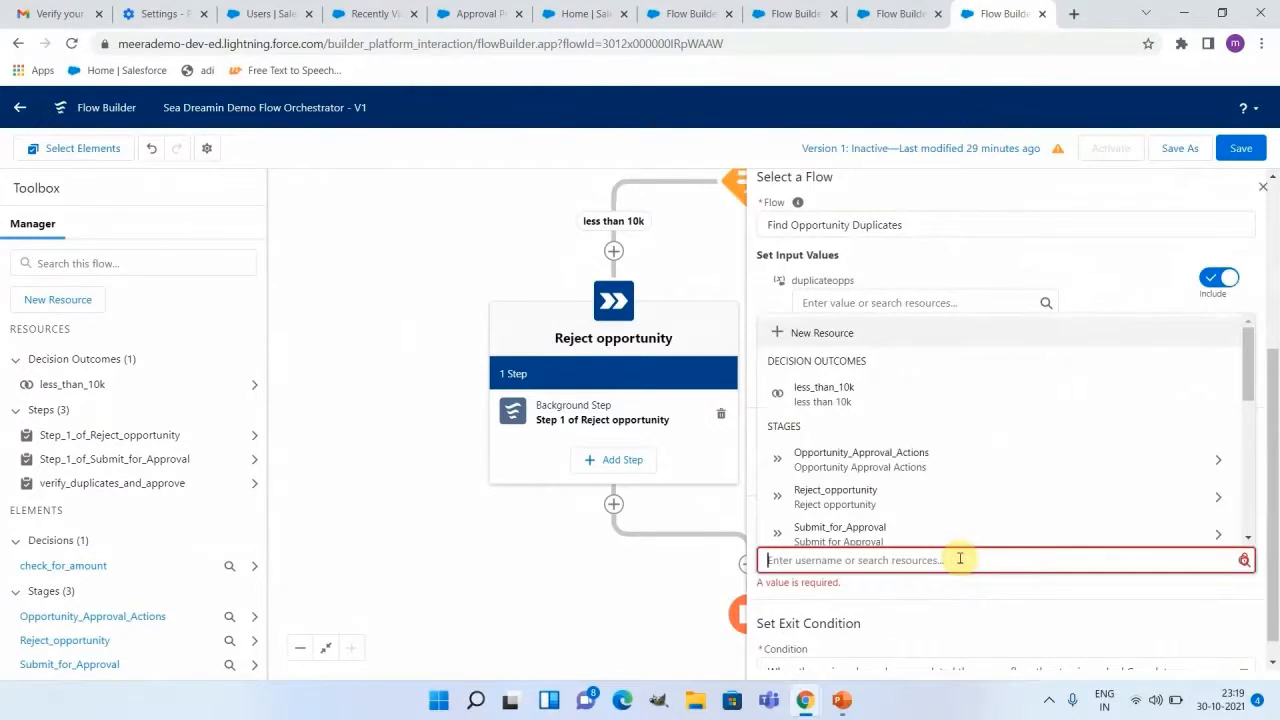
left_click(957, 590)
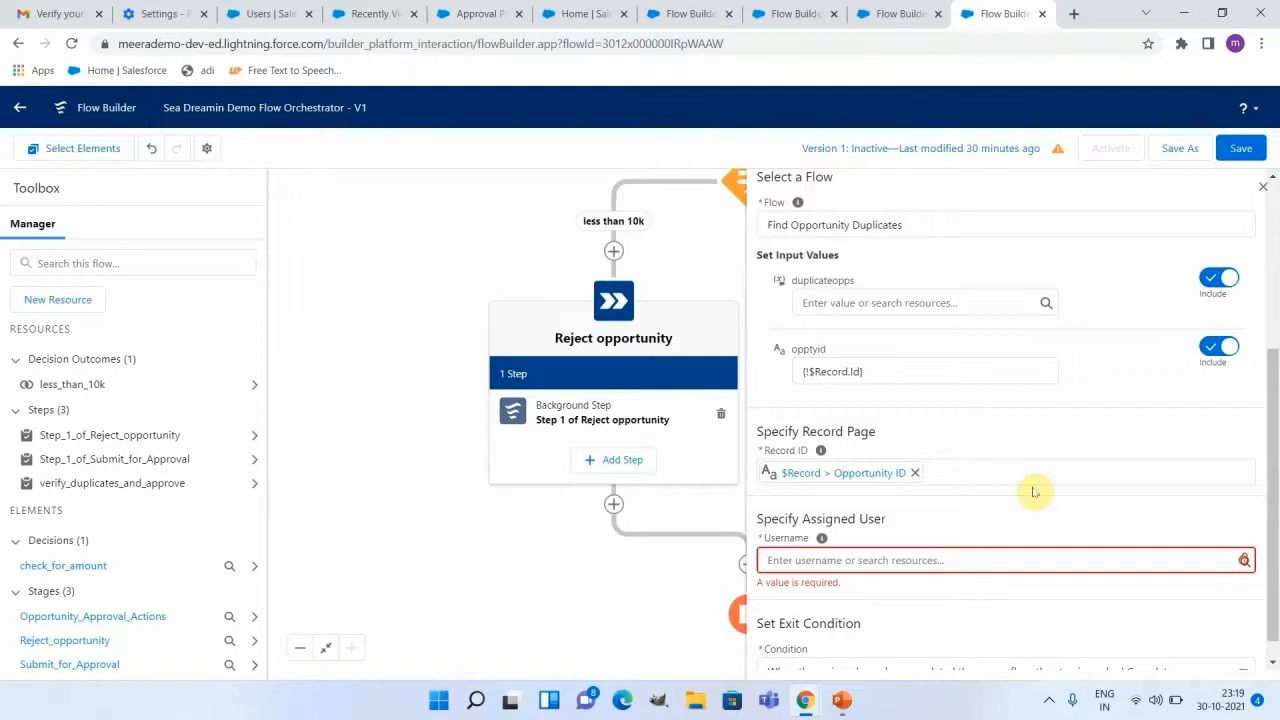
mouse_move(808, 697)
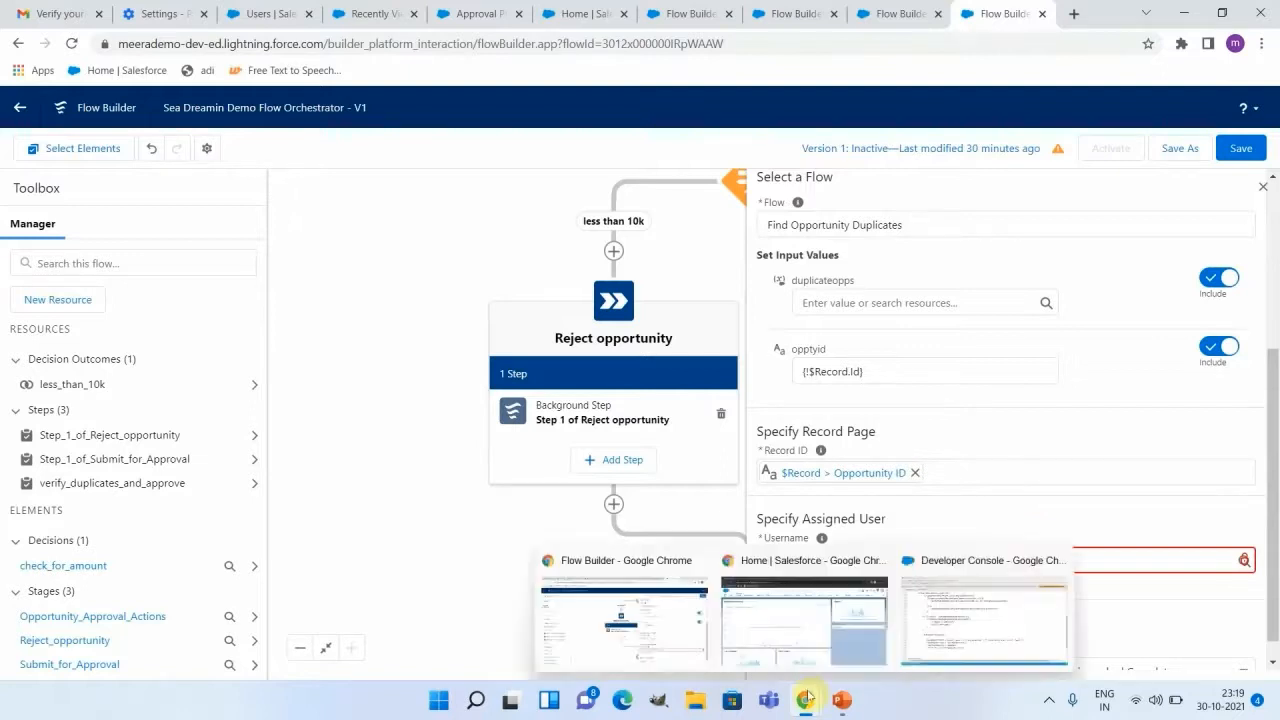
left_click(695, 645)
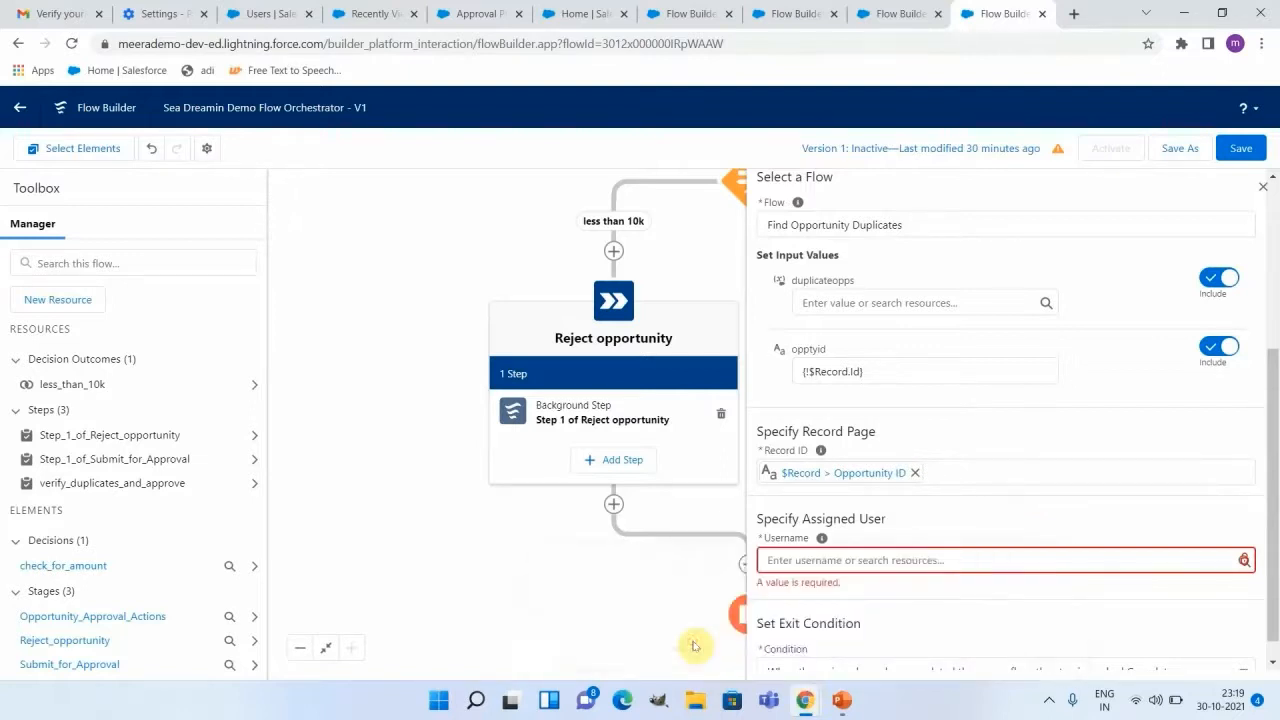
left_click(262, 13)
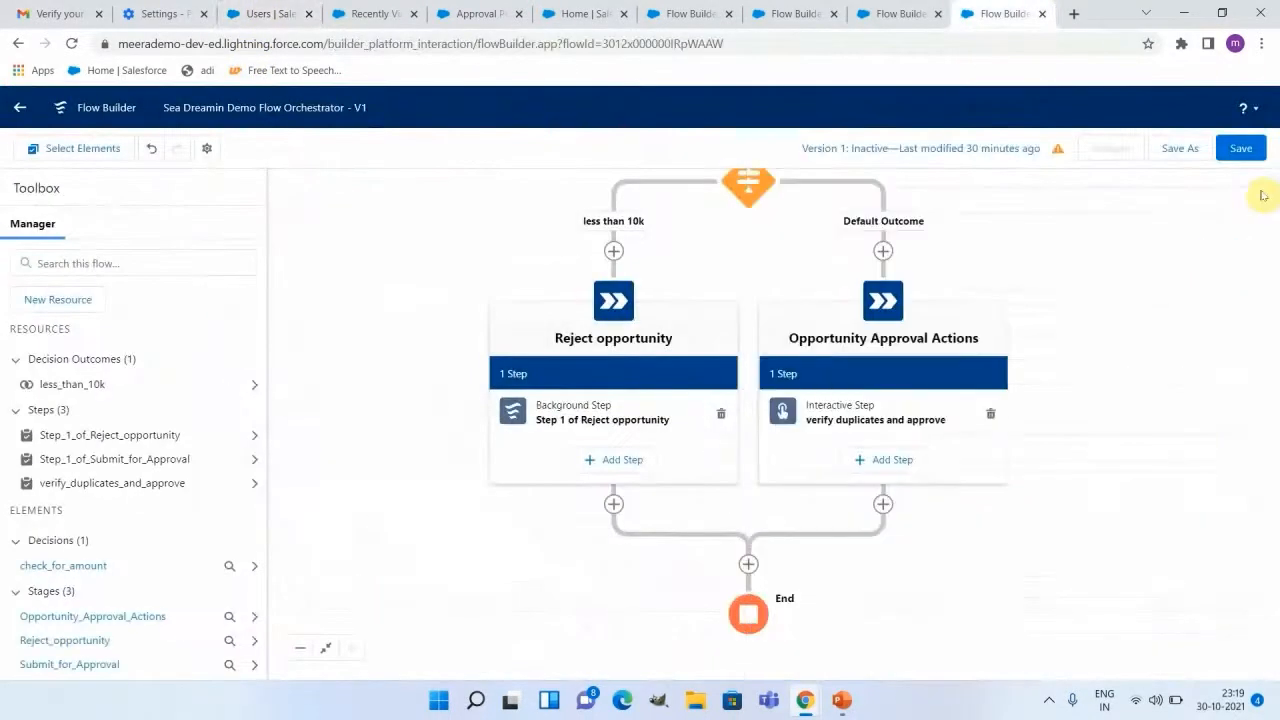
left_click_drag(1053, 450, 1081, 421)
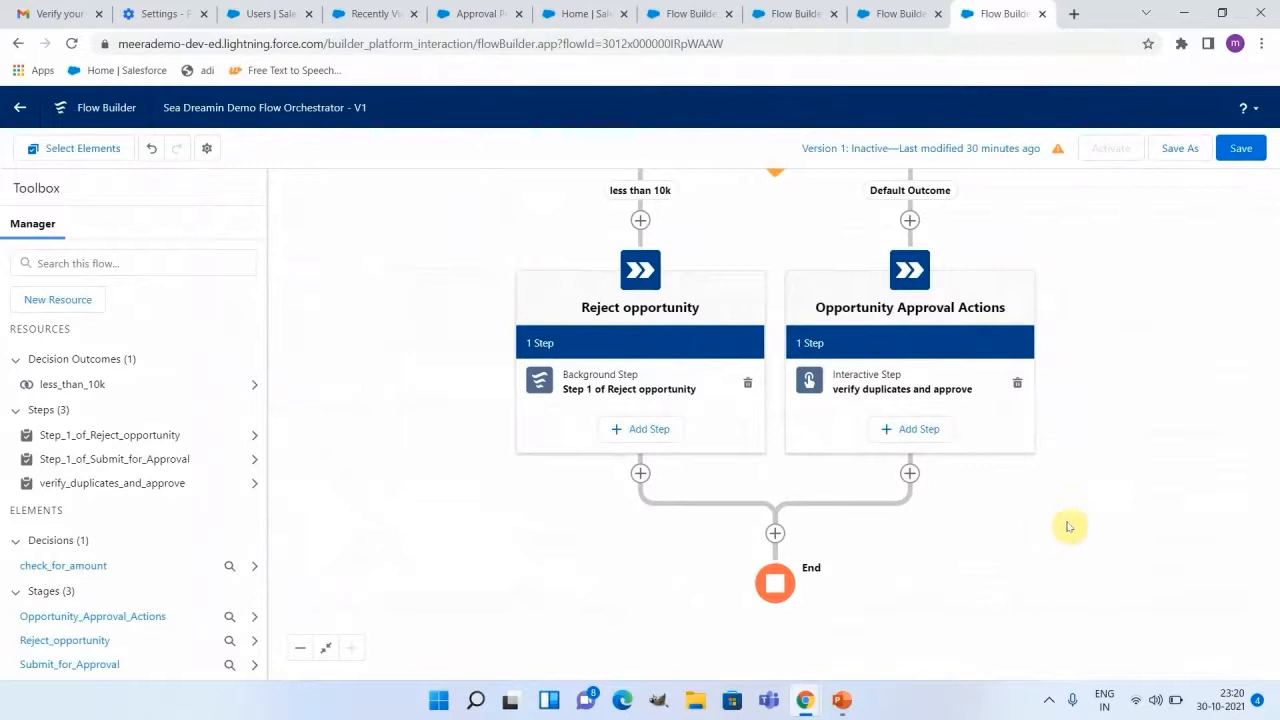
Step: Switch to PowerPoint to review the Demo Scenario flowchart, and return to the orchestration in Flow Builder
left_click(920, 430)
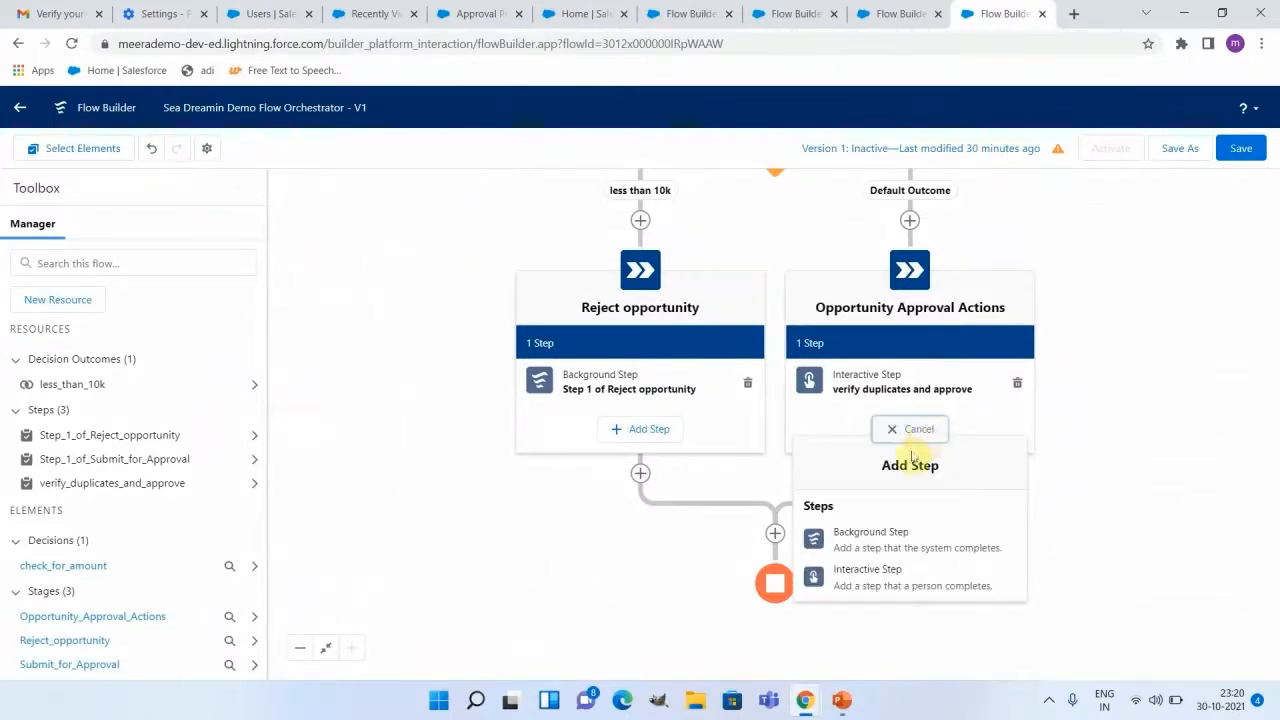
left_click(840, 701)
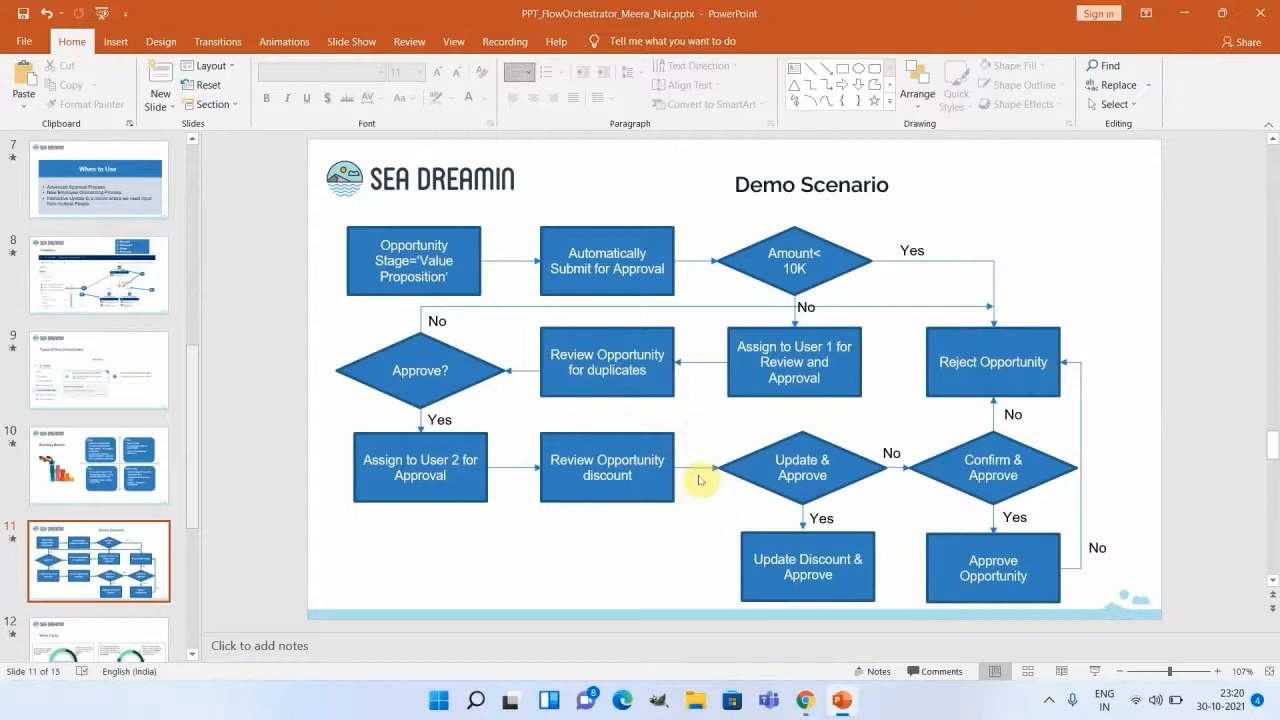
key("alt+Tab")
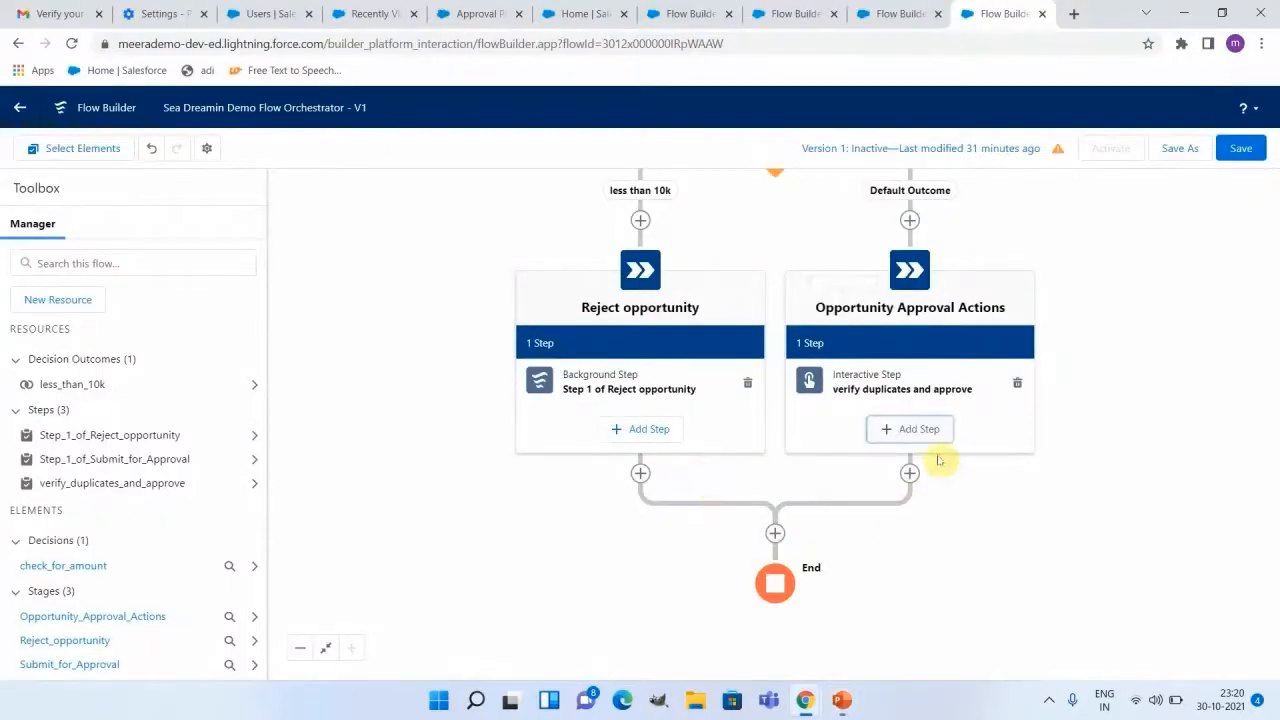
Step: Add a second interactive step to the Opportunity Approval Actions stage, labeled "discount approval" with API name discount_approval
left_click(919, 429)
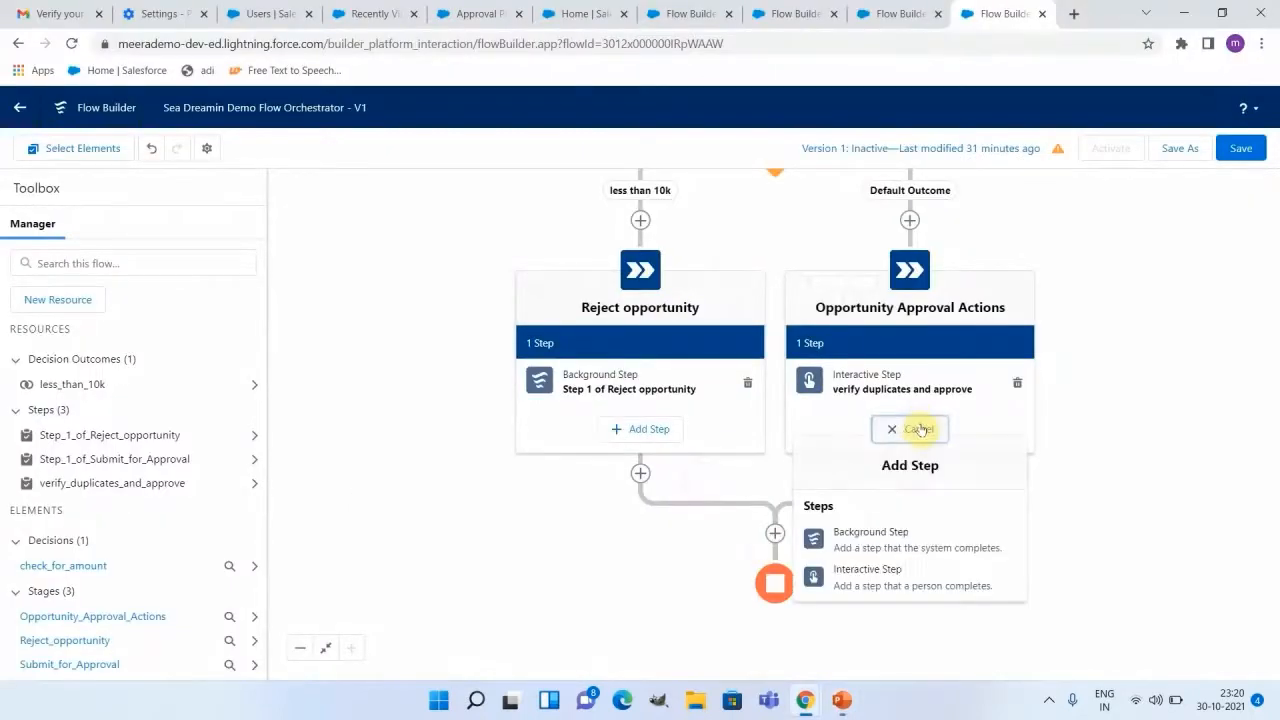
left_click(882, 574)
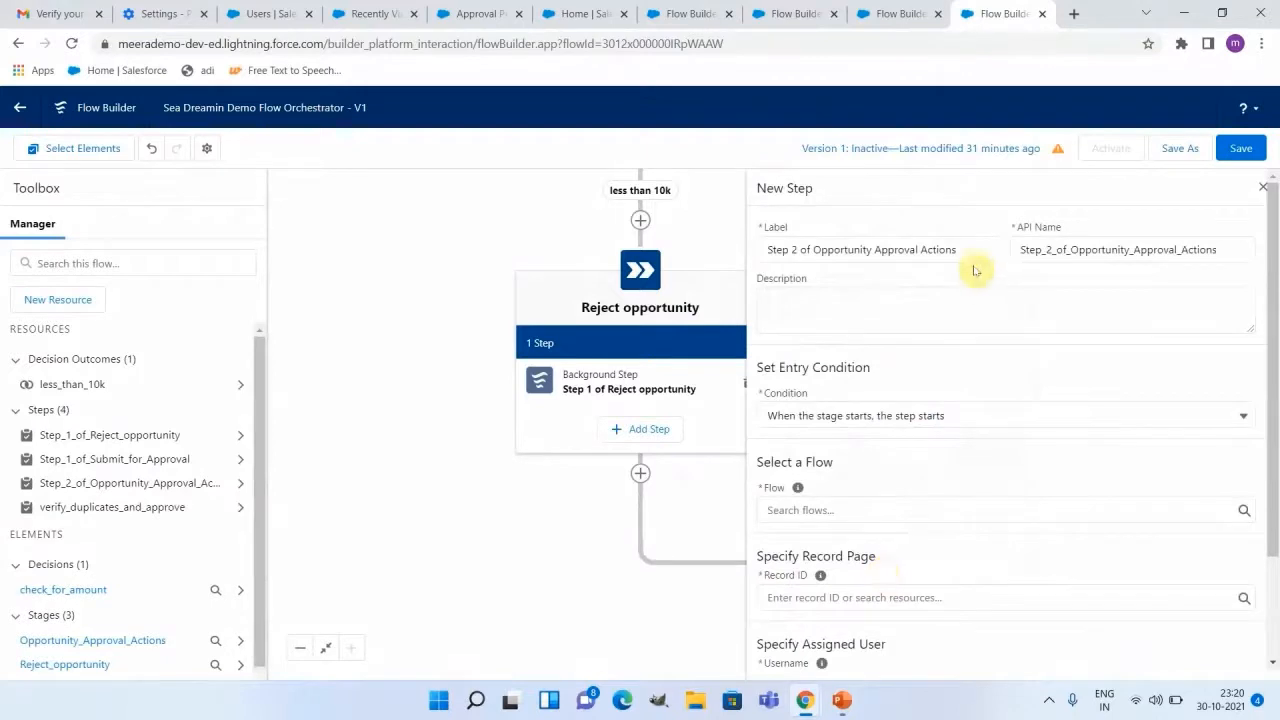
left_click(1097, 251)
key("ctrl+a")
key("BackSpace")
left_click_drag(958, 249, 794, 247)
type("discount approval")
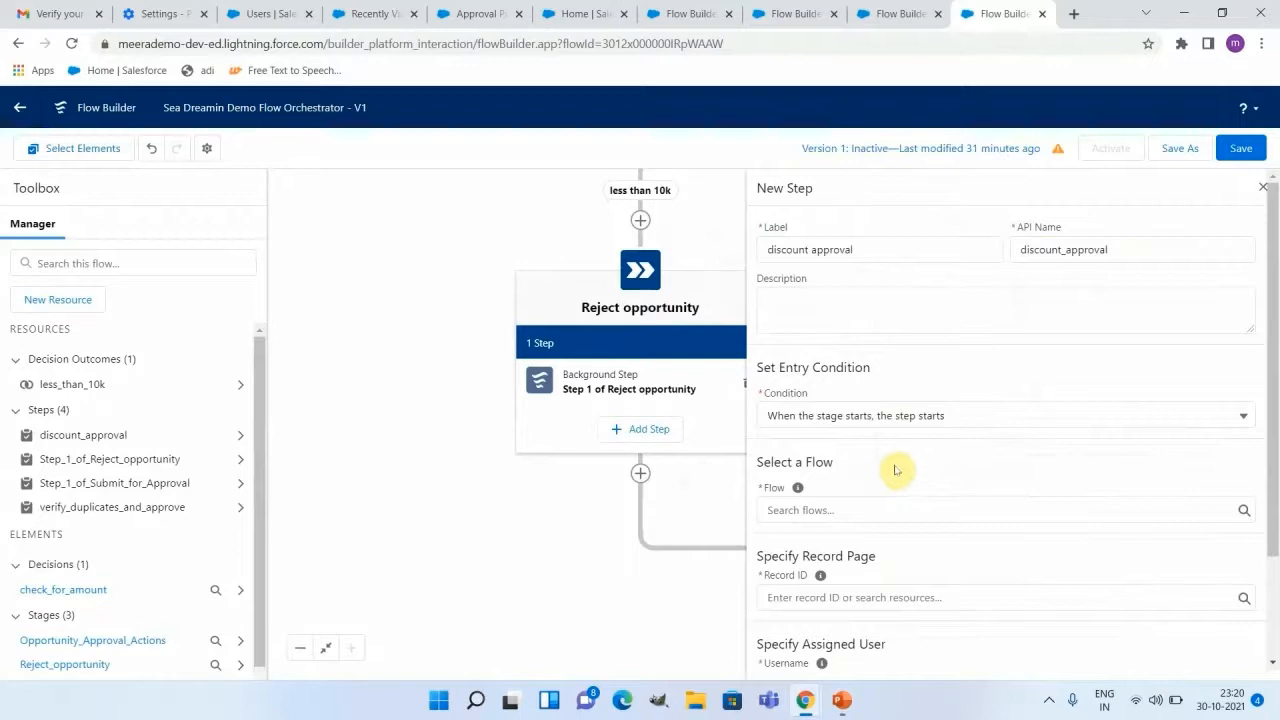
Step: Make the step start when "verify duplicates and approve" is marked Complete, and select the Update Discount flow
left_click(969, 415)
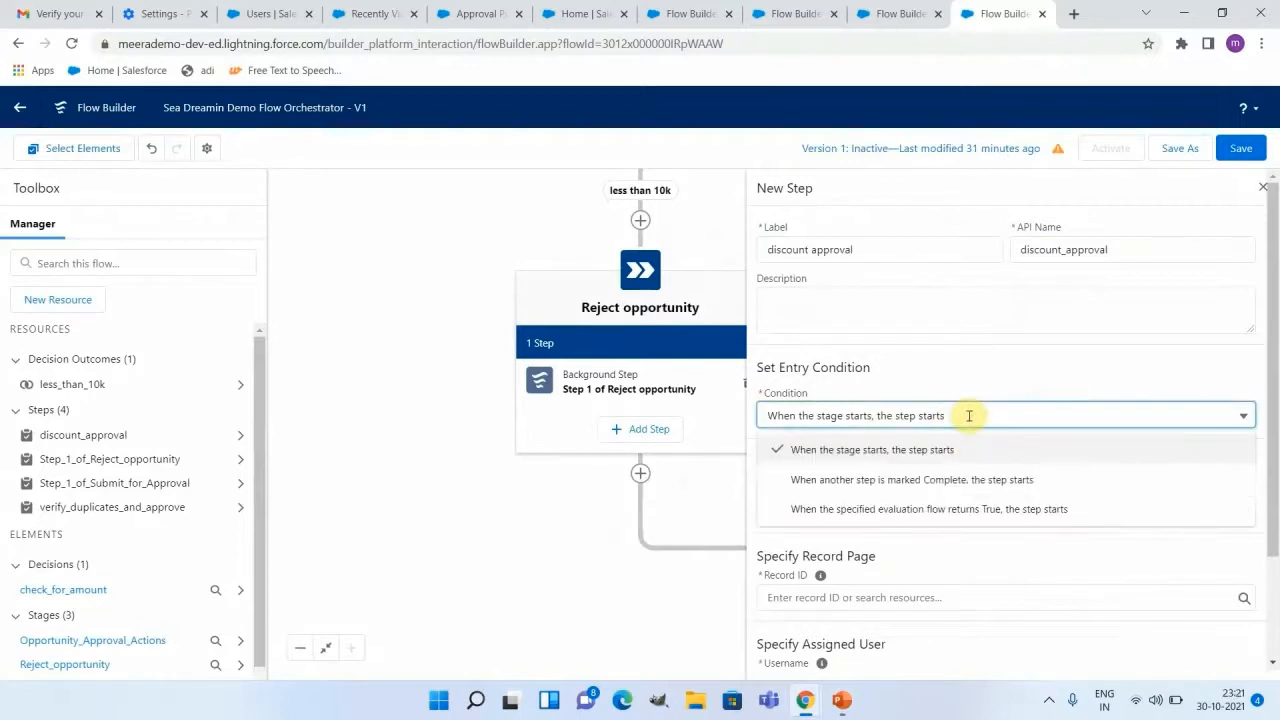
left_click(935, 477)
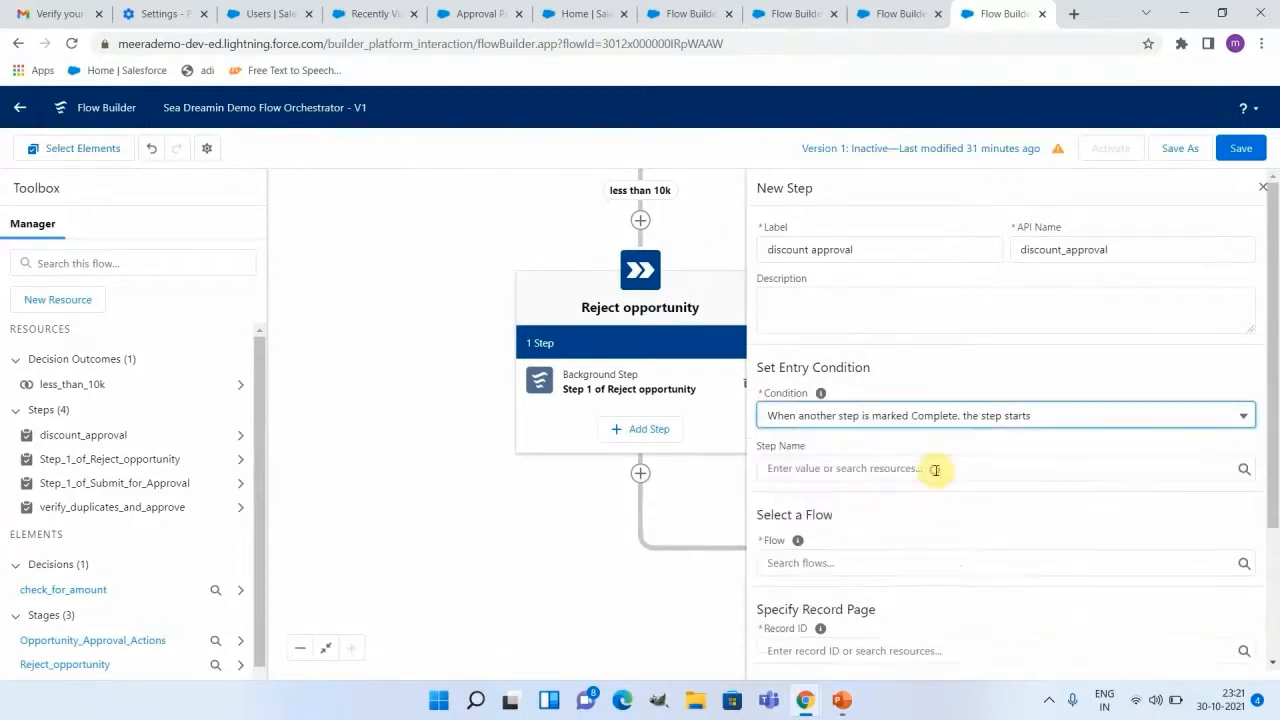
left_click(955, 466)
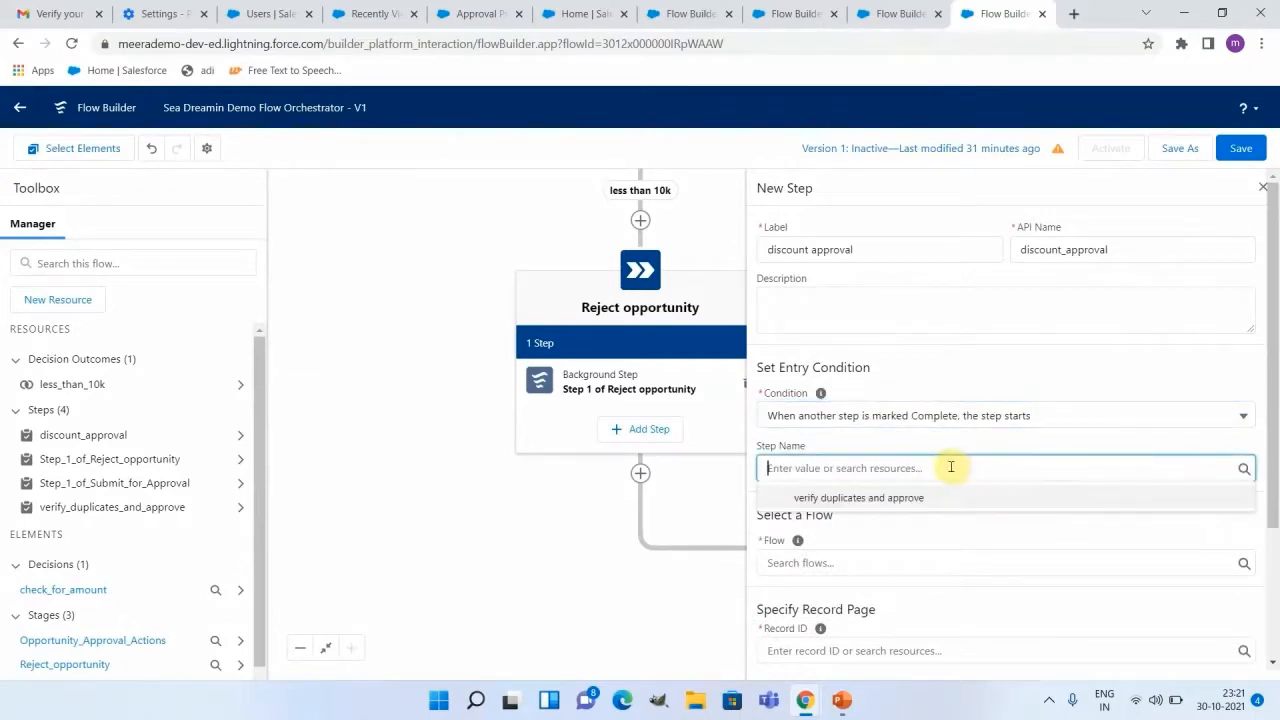
left_click(893, 507)
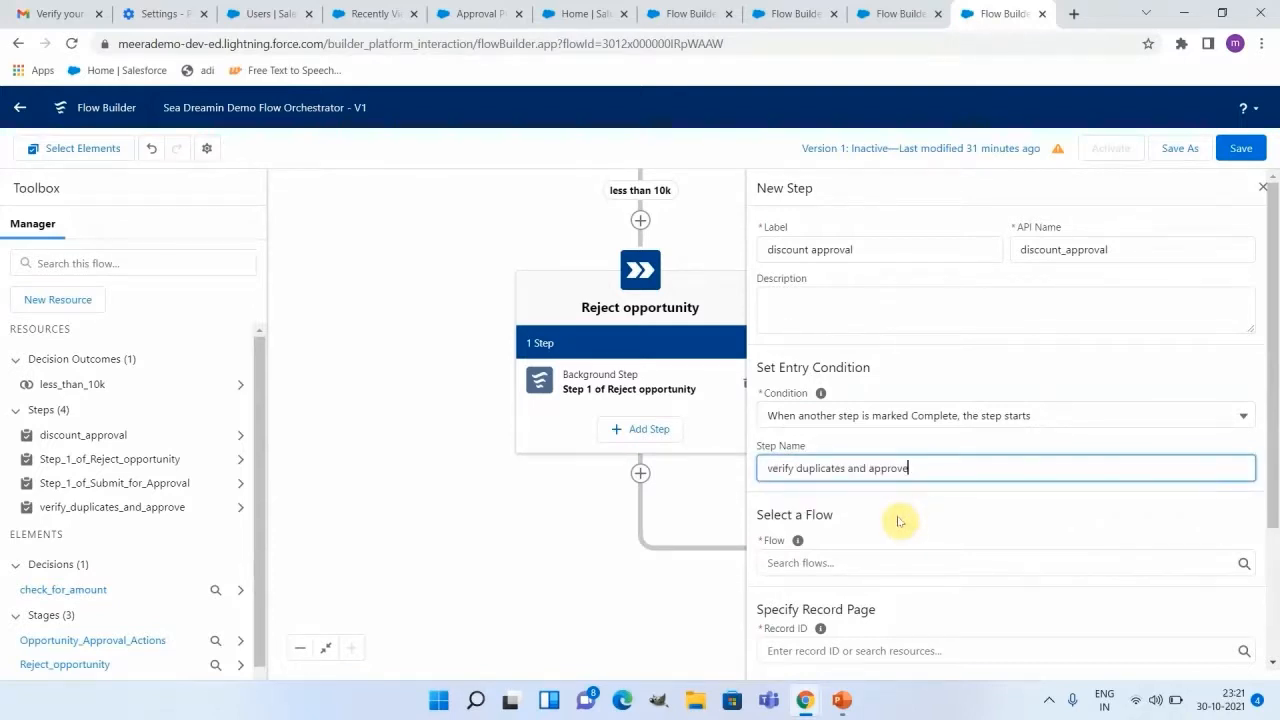
scroll(898, 519, "down", 1)
left_click(898, 517)
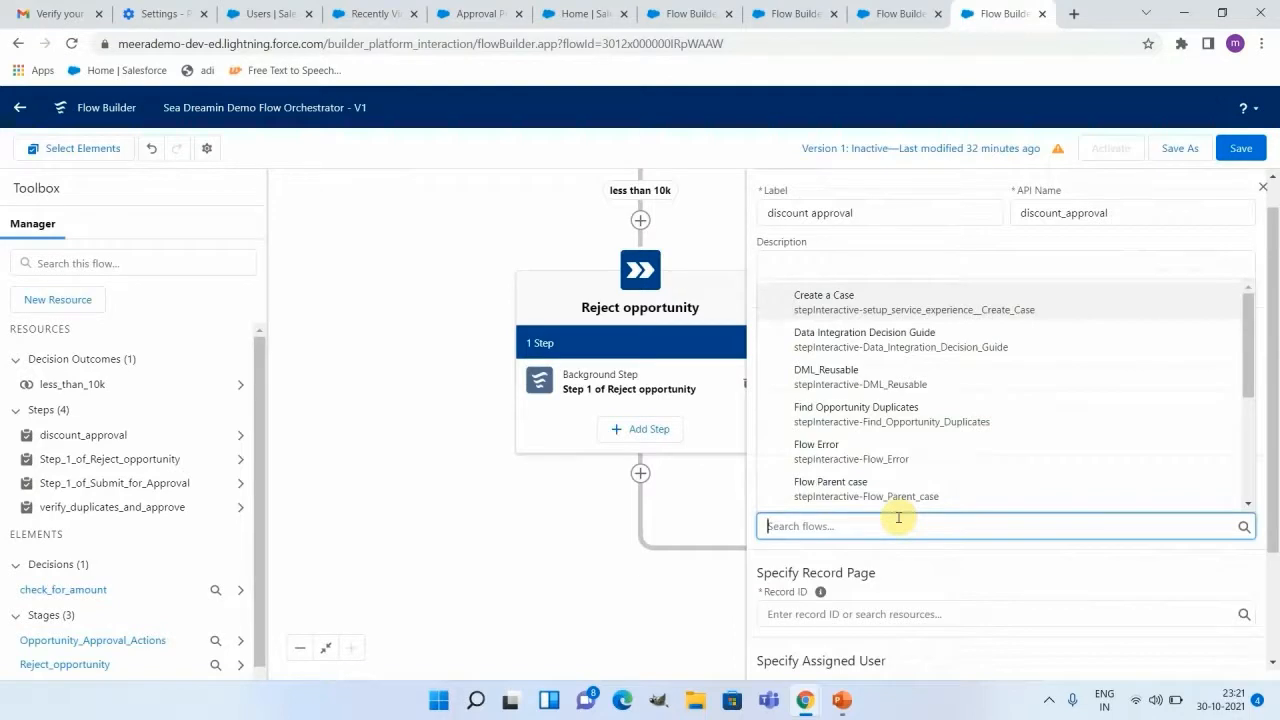
left_click(1136, 461)
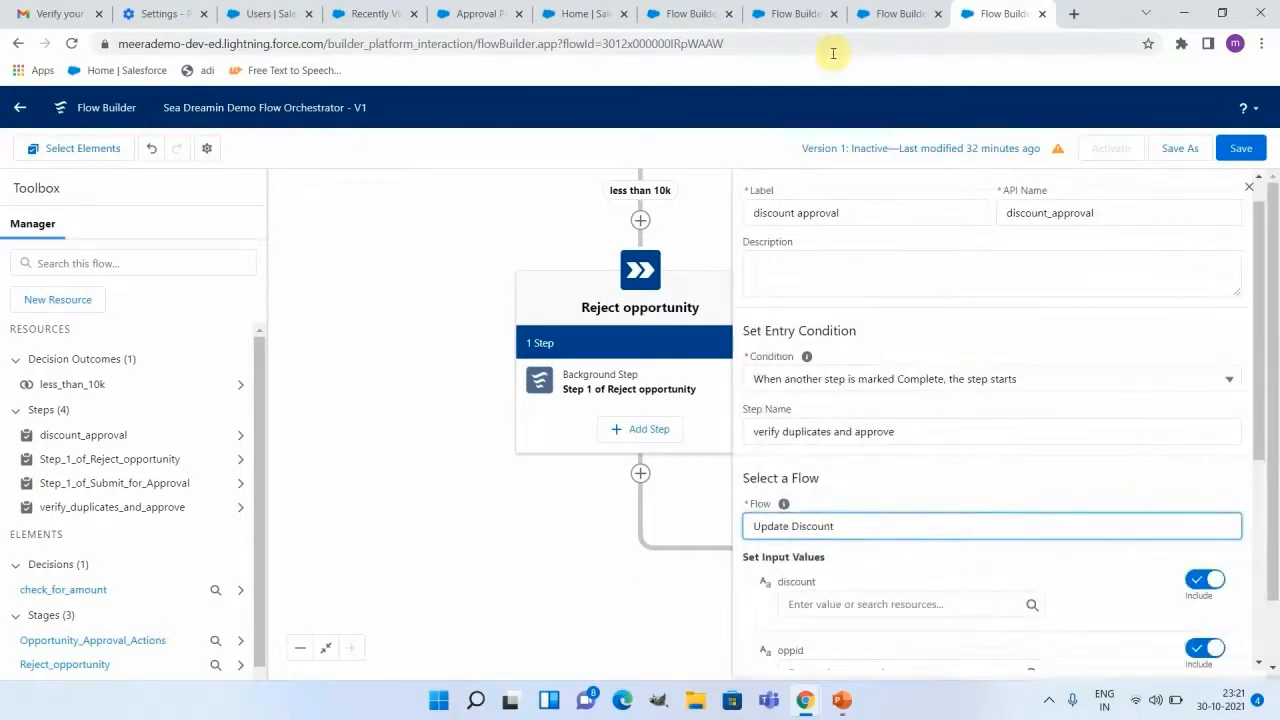
Step: Examine the Update Discount flow, including the Select Action picklist on its Confirm Discount screen, and return to the orchestration
left_click(574, 13)
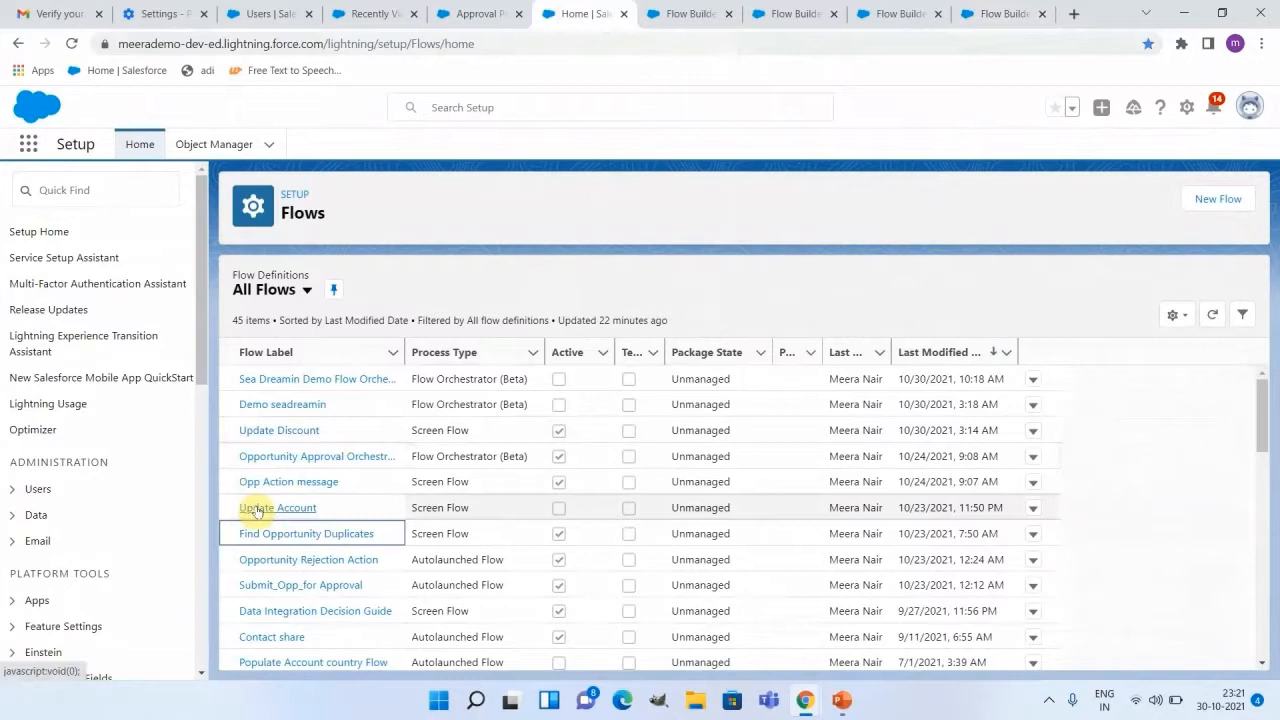
left_click(255, 430)
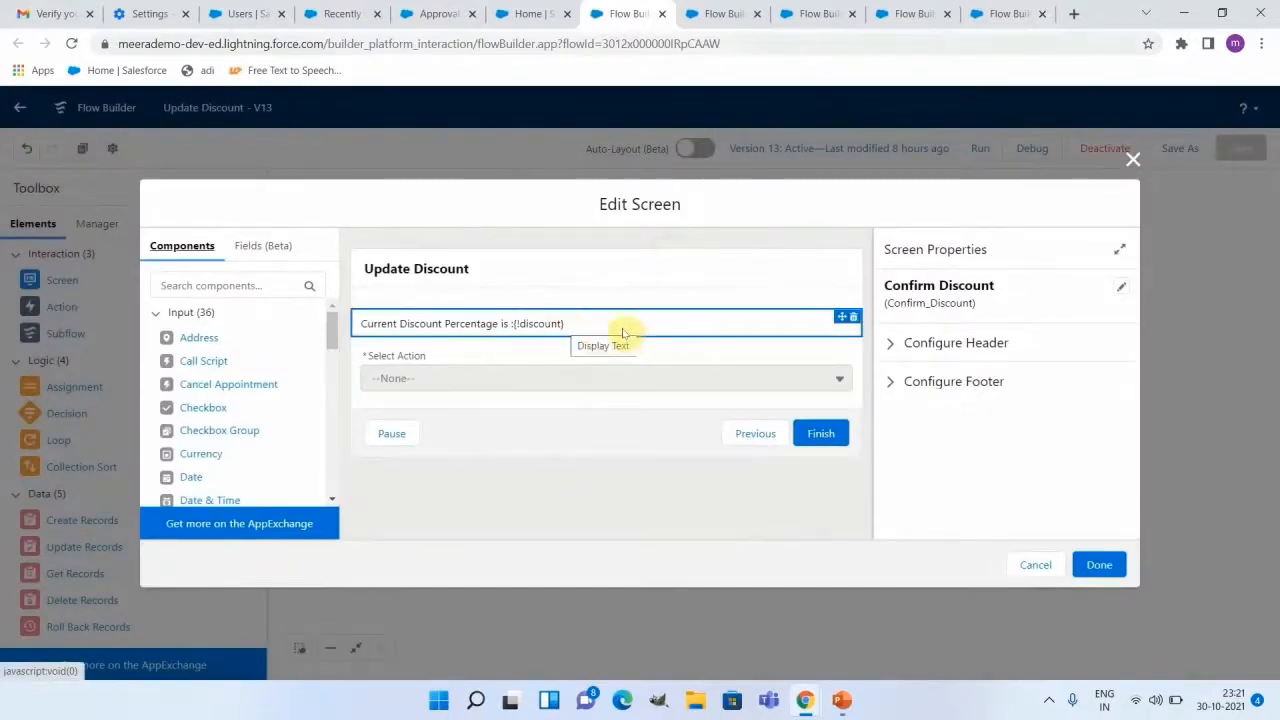
left_click(621, 378)
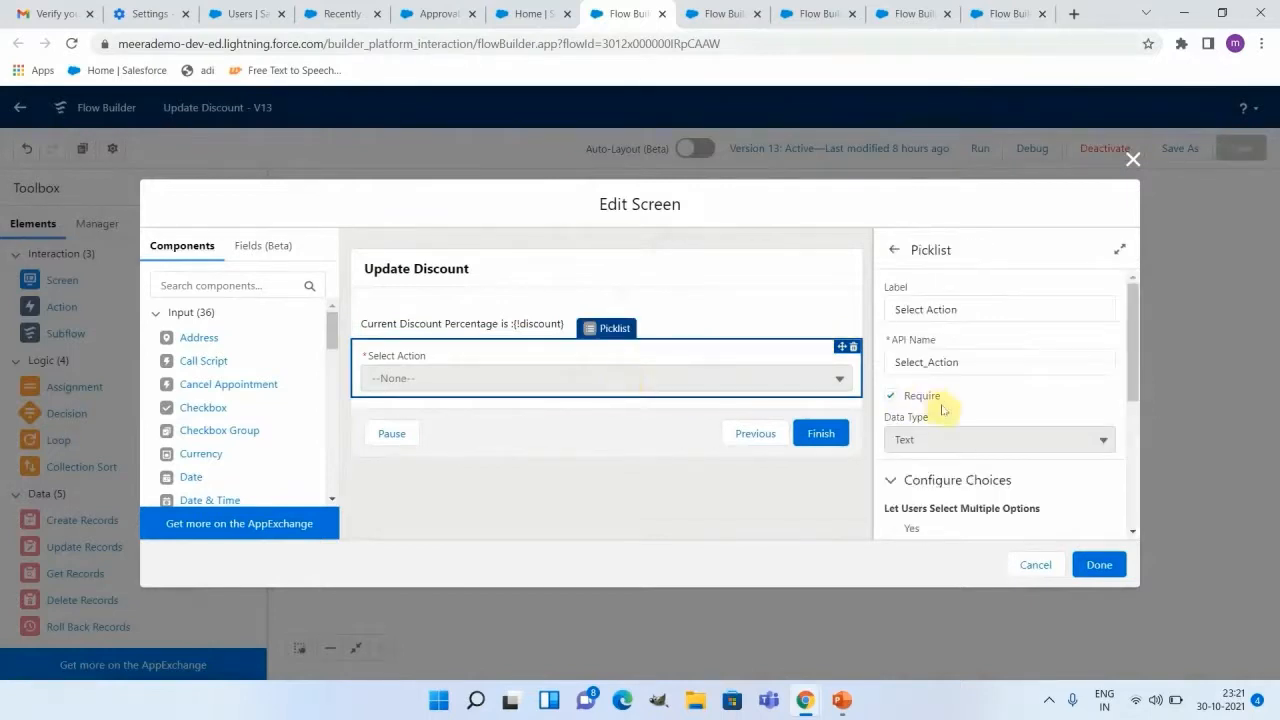
scroll(941, 409, "down", 3)
scroll(941, 409, "down", 2)
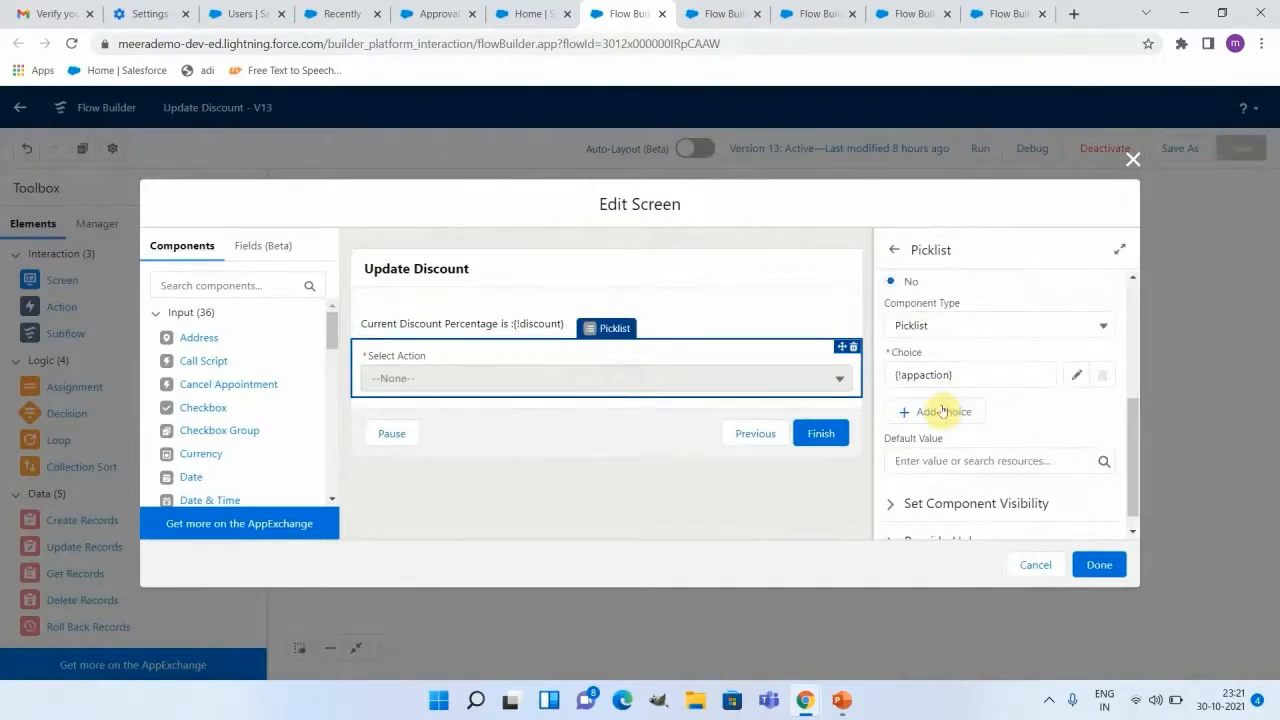
scroll(941, 409, "down", 1)
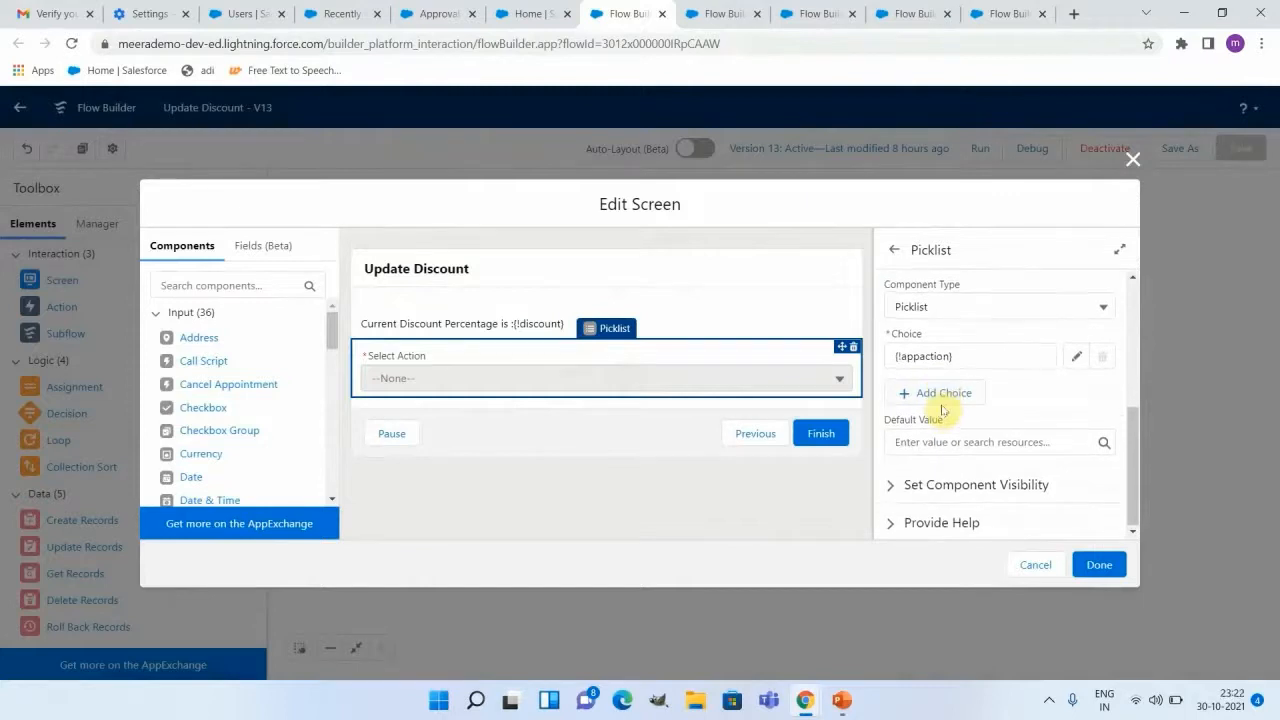
left_click(1130, 162)
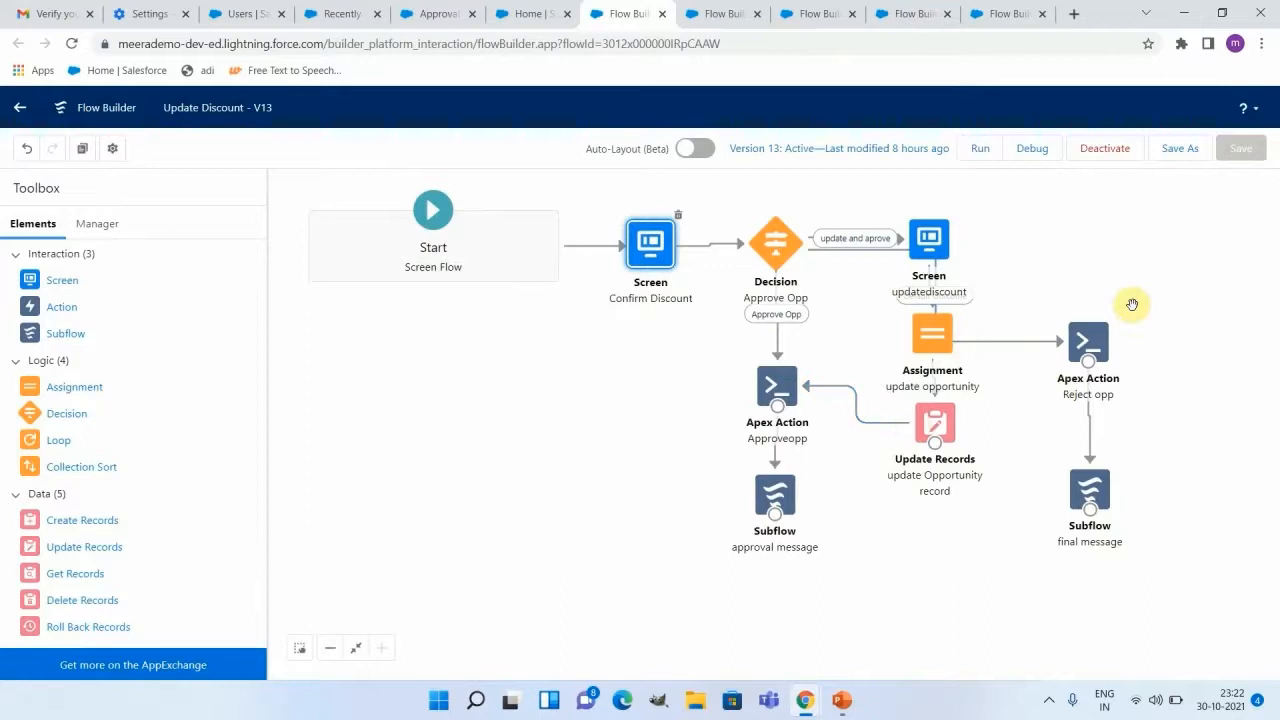
left_click(1012, 14)
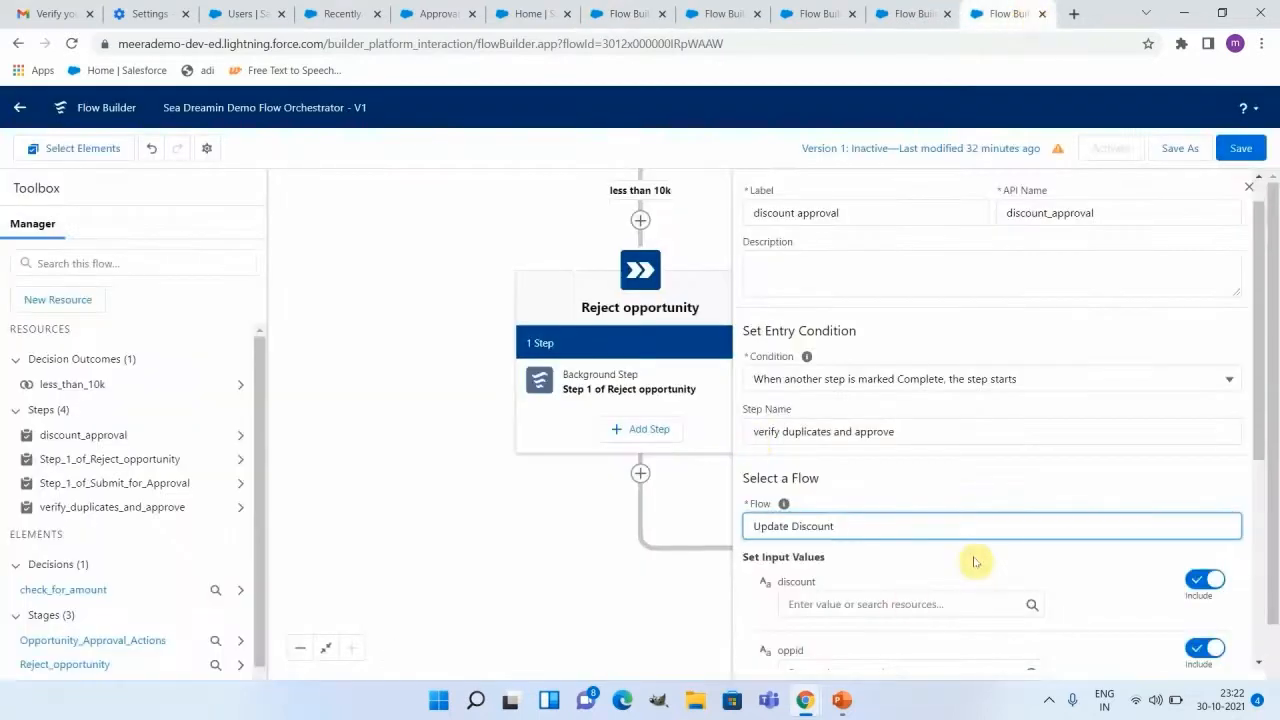
Step: Set the Update Discount flow's oppid input to {!$Record.Id} and its Opportunity input to {!$Record}
scroll(975, 562, "down", 3)
scroll(975, 562, "down", 1)
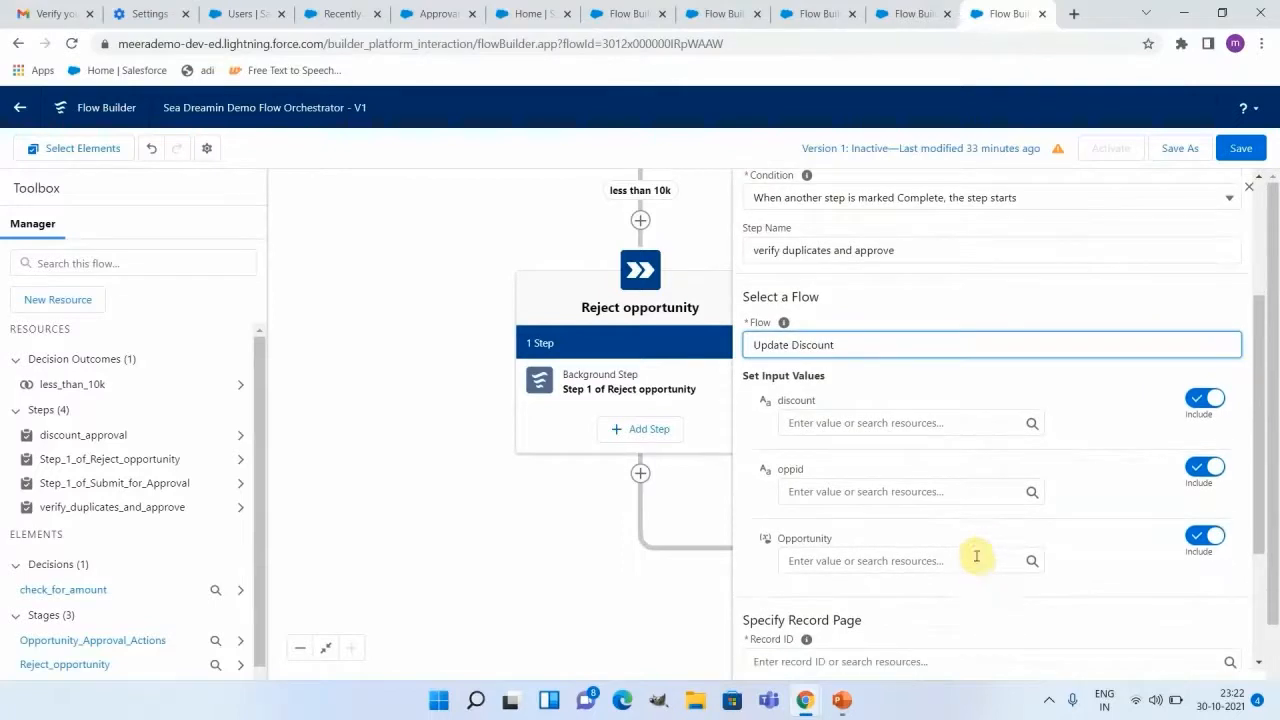
left_click(886, 494)
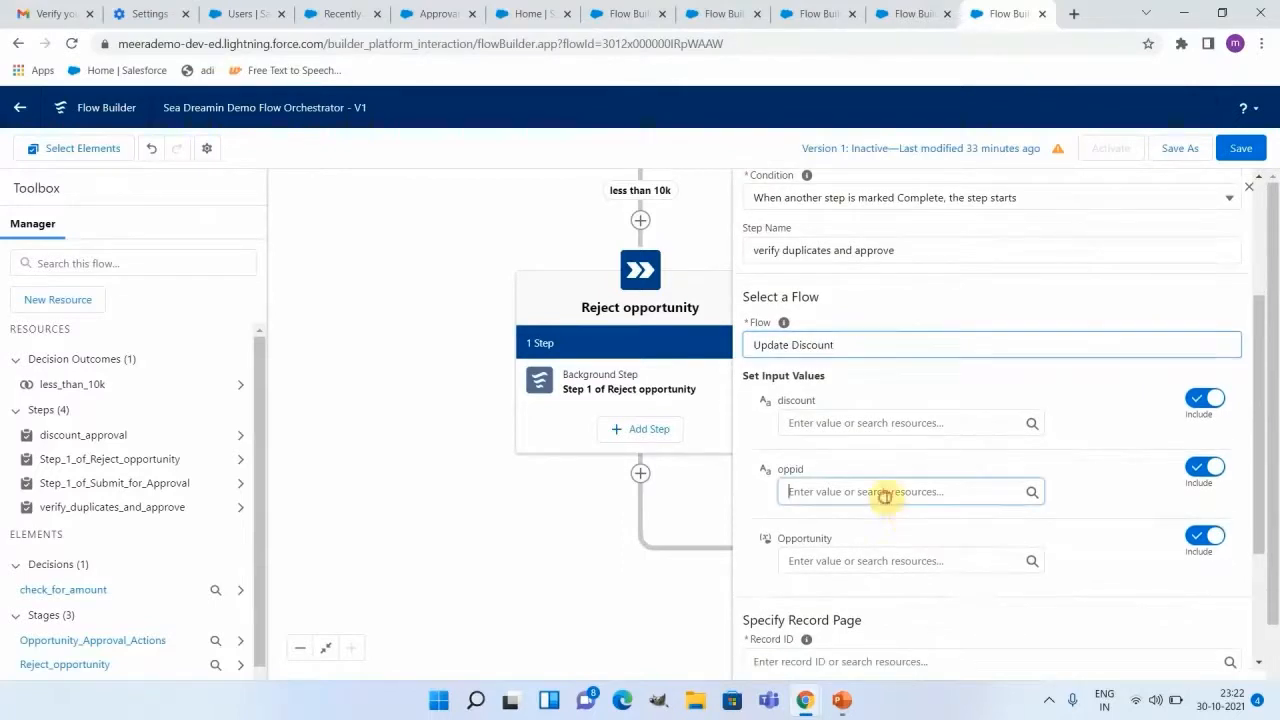
left_click_drag(1035, 286, 1036, 432)
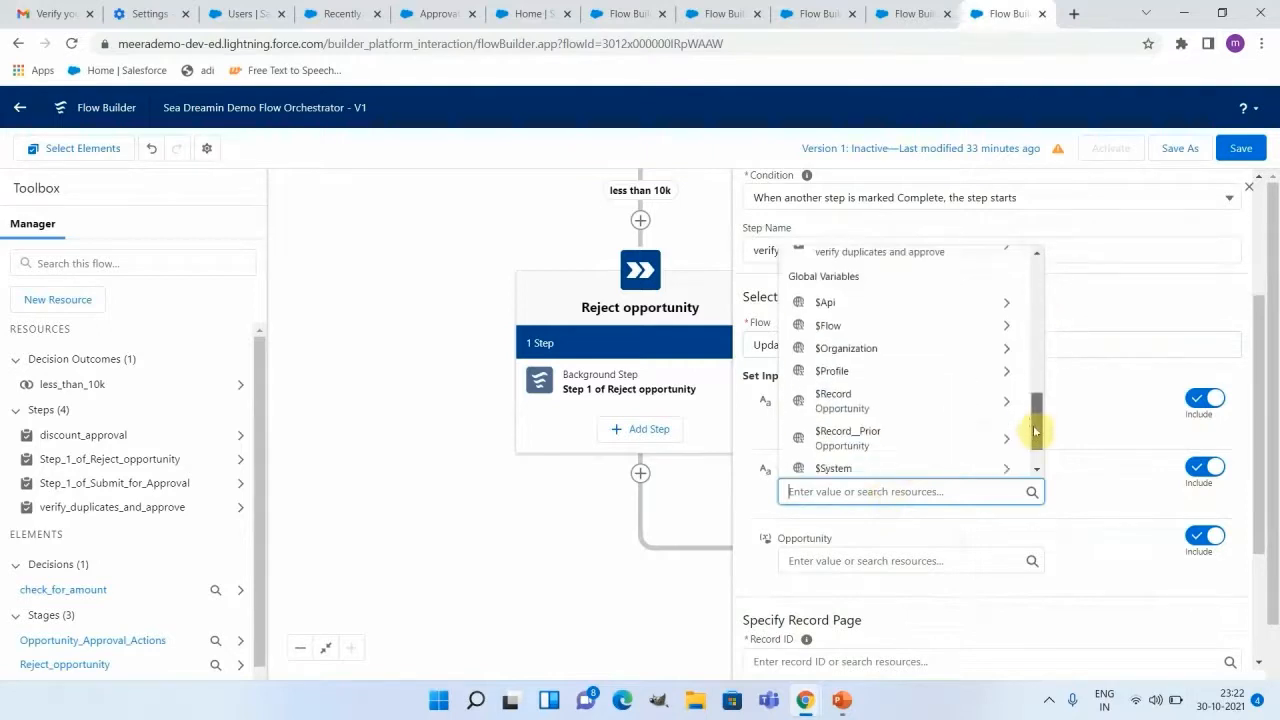
left_click(868, 402)
type("Id")
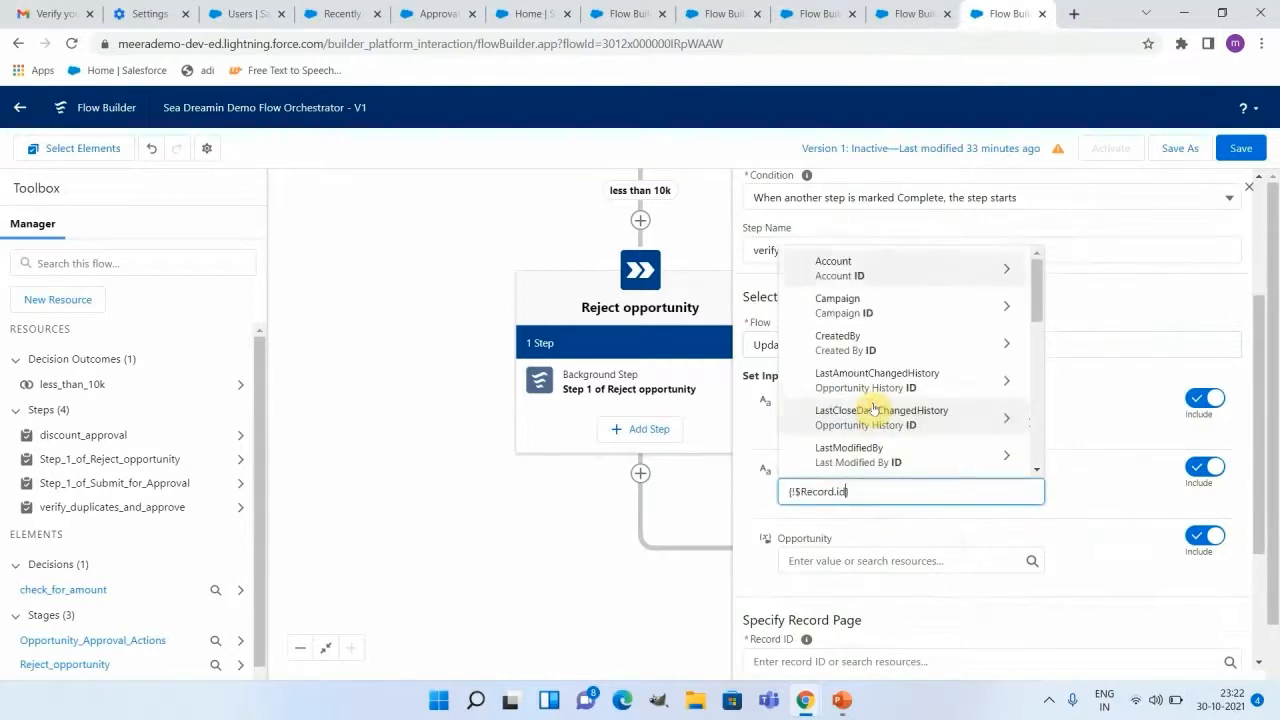
Step: Set the discount approval step's record page Record ID to the ID of $Record
scroll(890, 500, "down", 2)
left_click(891, 538)
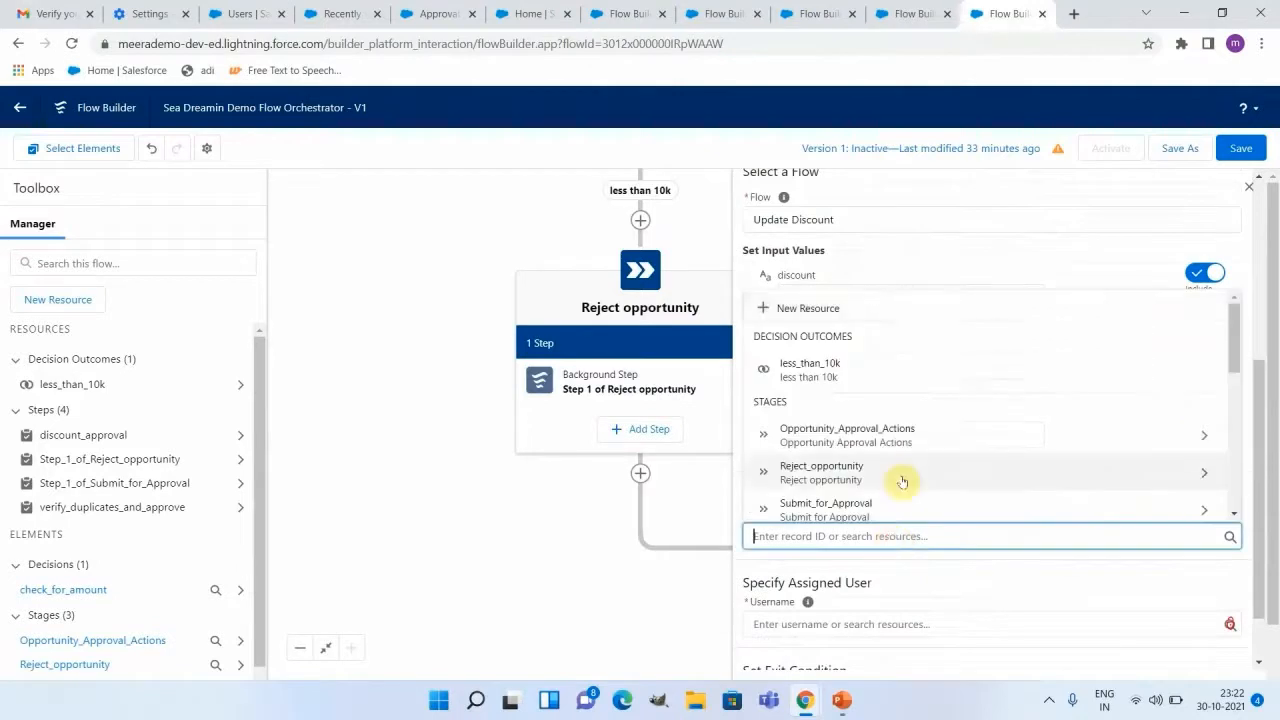
scroll(900, 480, "down", 5)
scroll(902, 482, "down", 2)
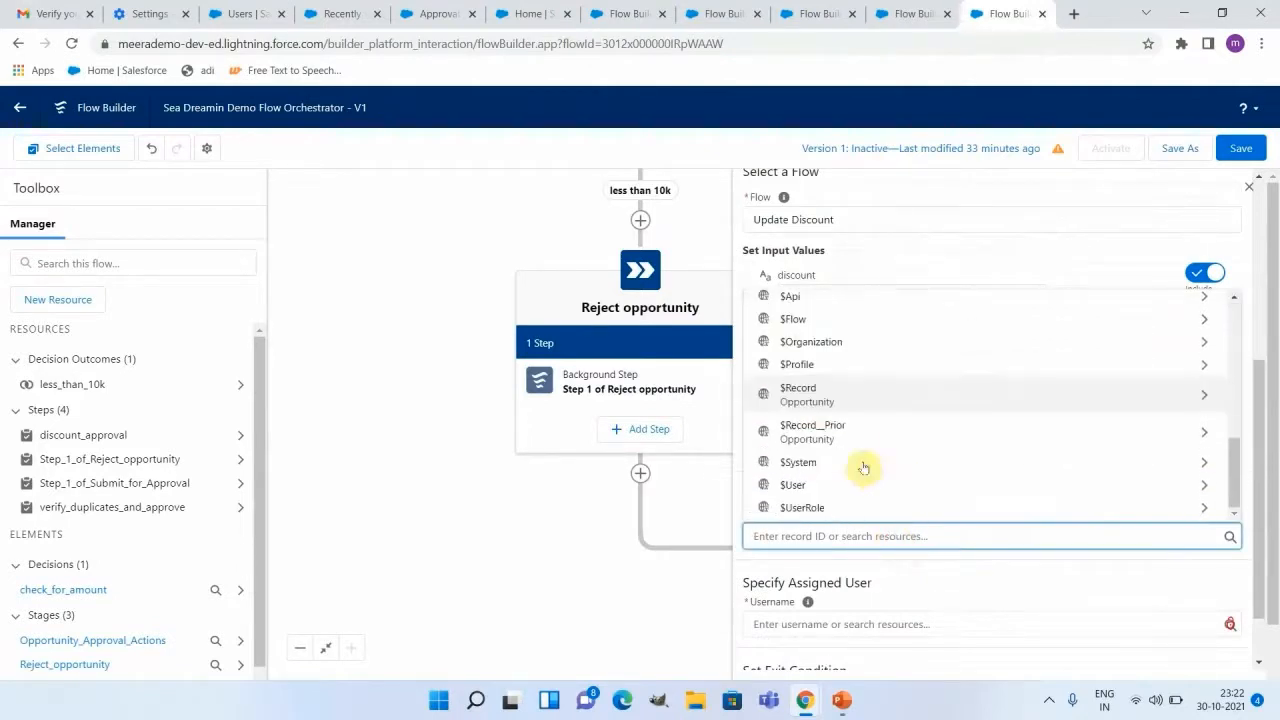
left_click(811, 394)
type("id")
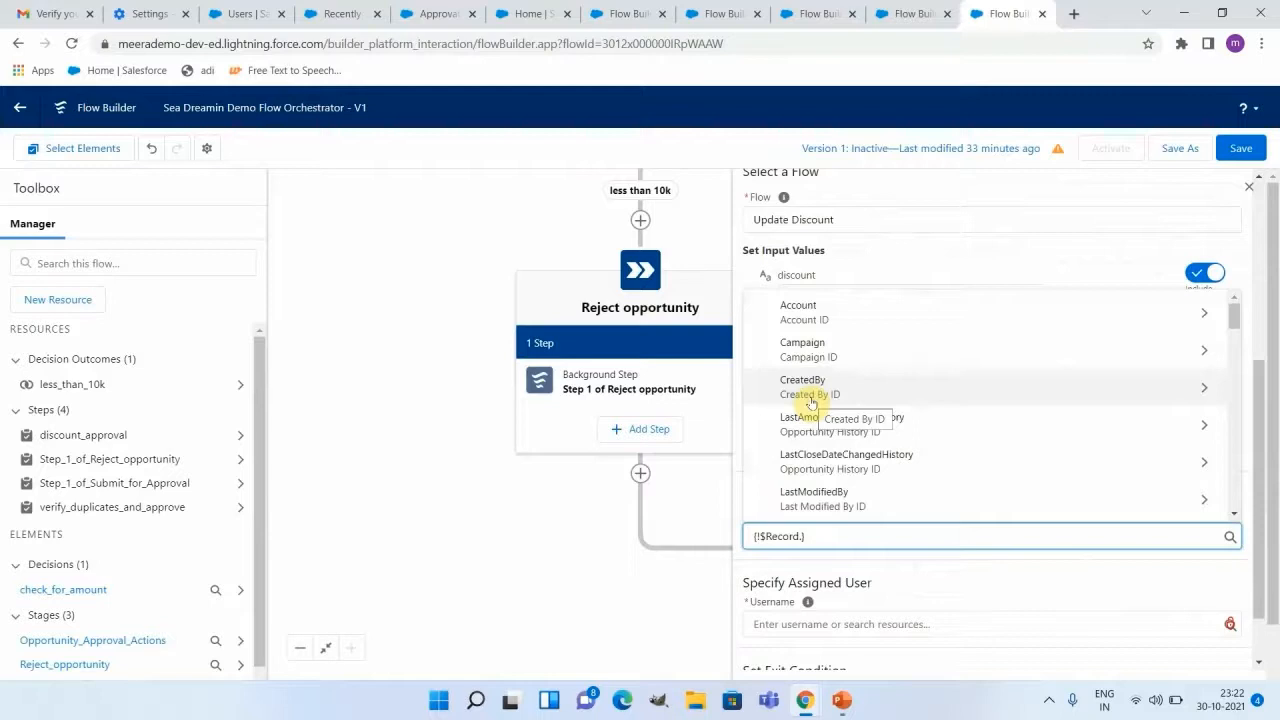
Step: Enter the assigned user's username for the discount approval step, review its settings, and save the orchestration
left_click(795, 625)
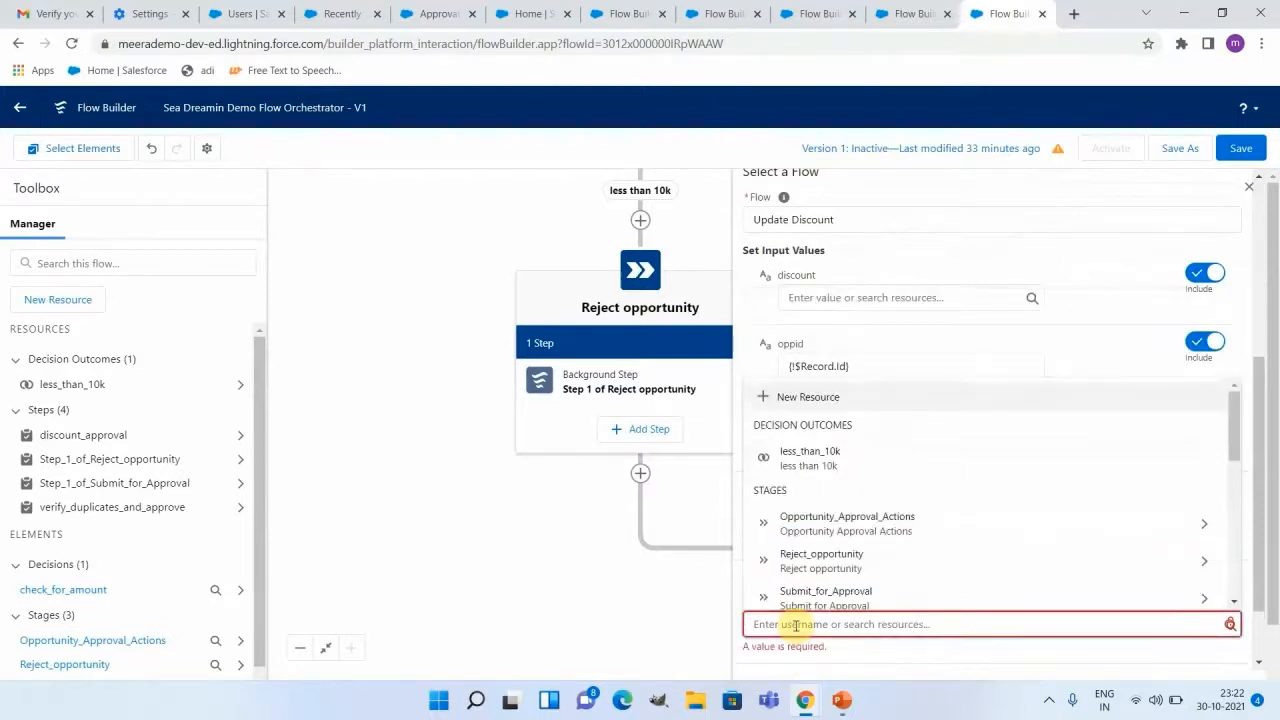
left_click(677, 651)
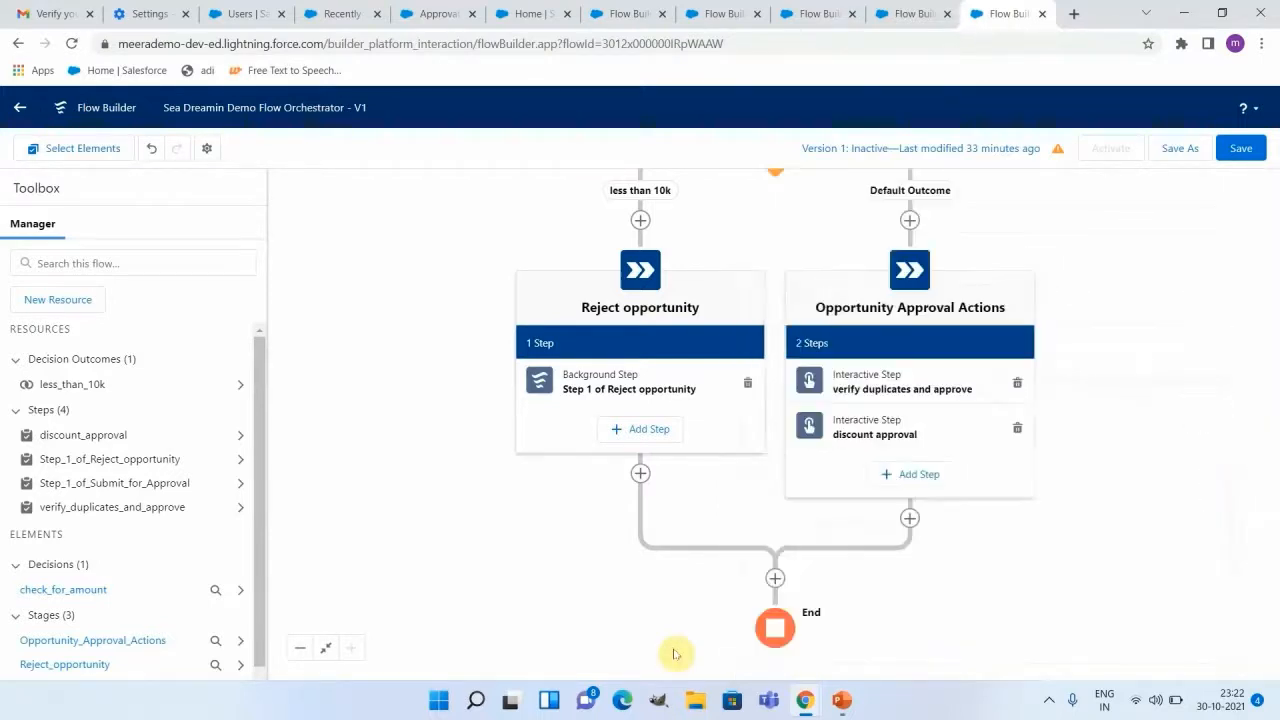
left_click(932, 425)
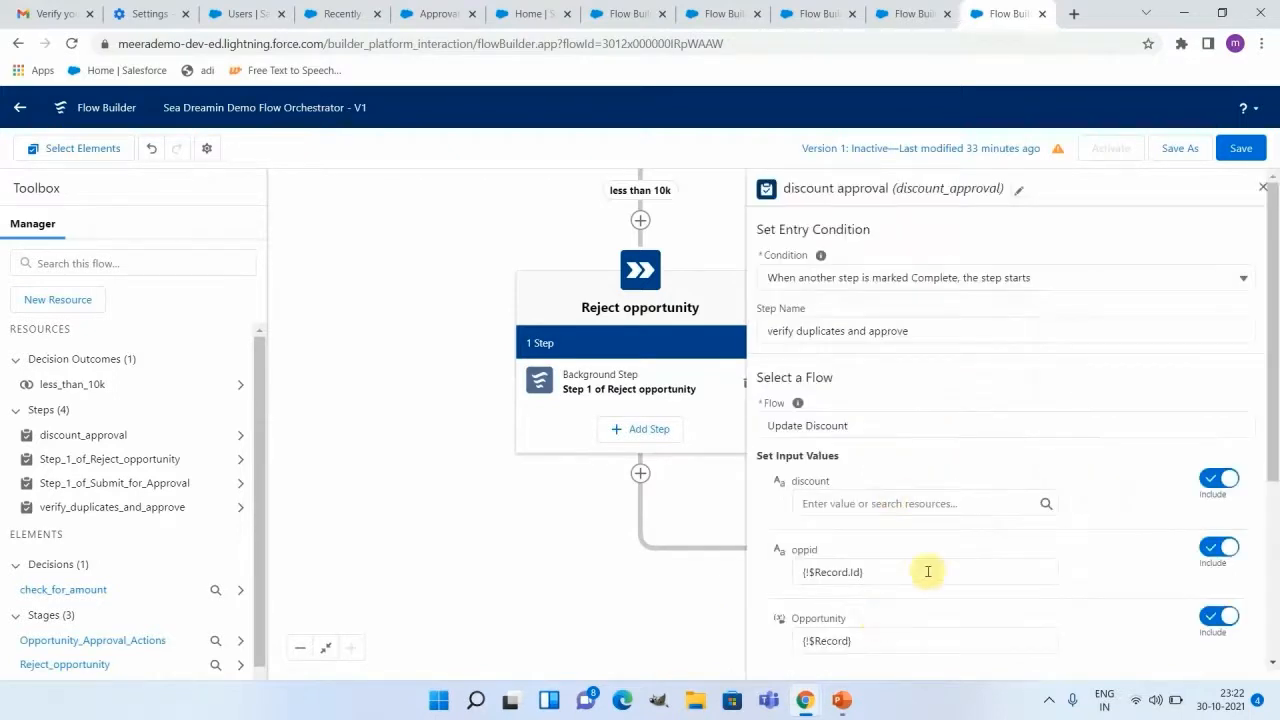
scroll(928, 571, "down", 1)
scroll(928, 571, "down", 3)
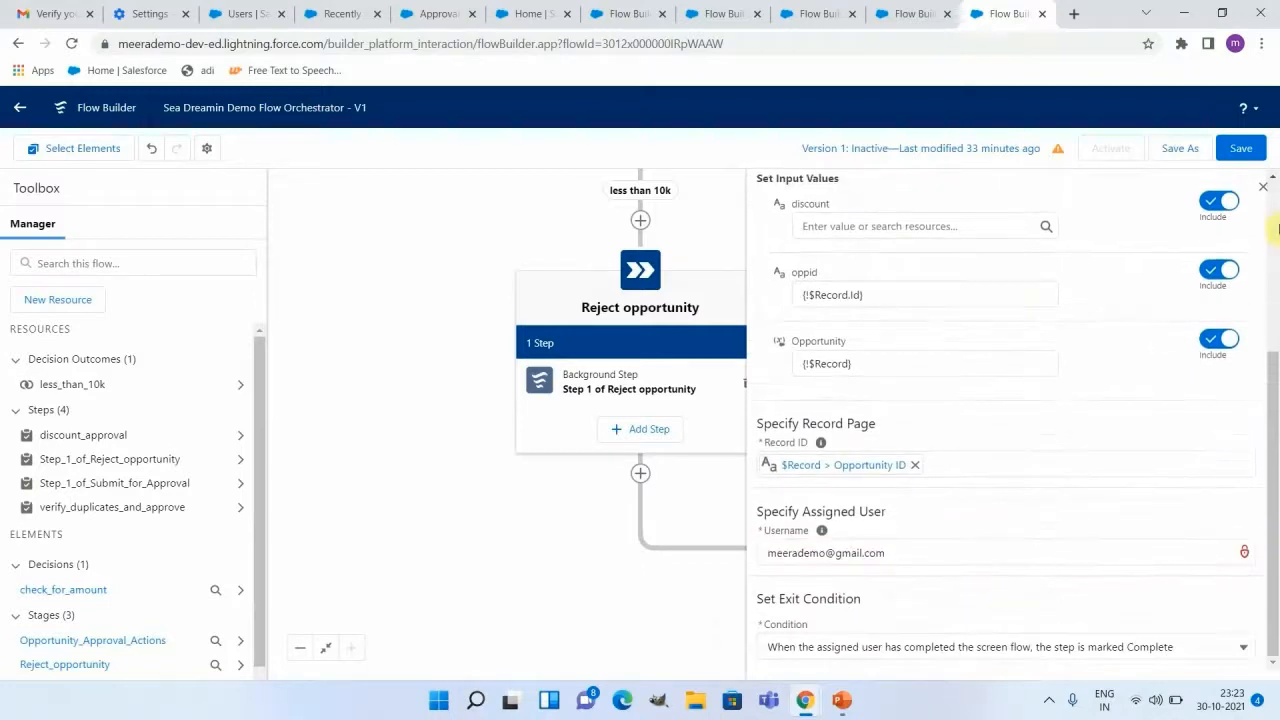
left_click(1262, 187)
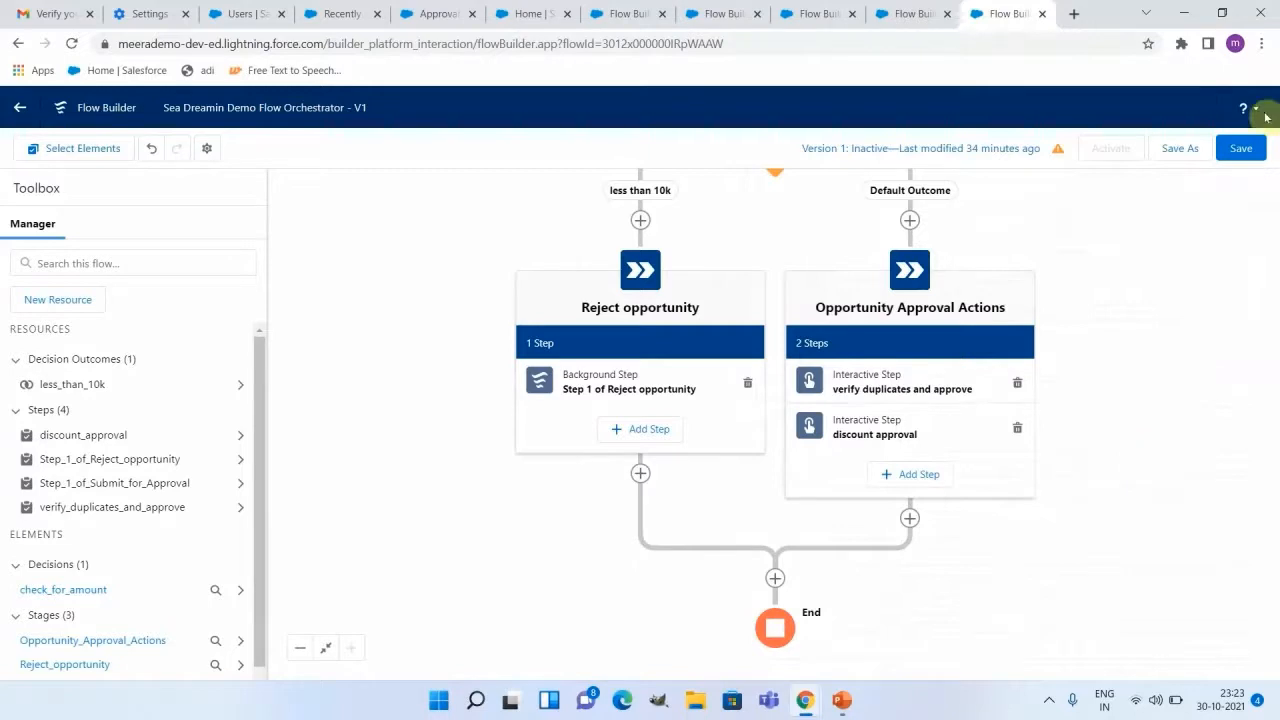
left_click(1241, 151)
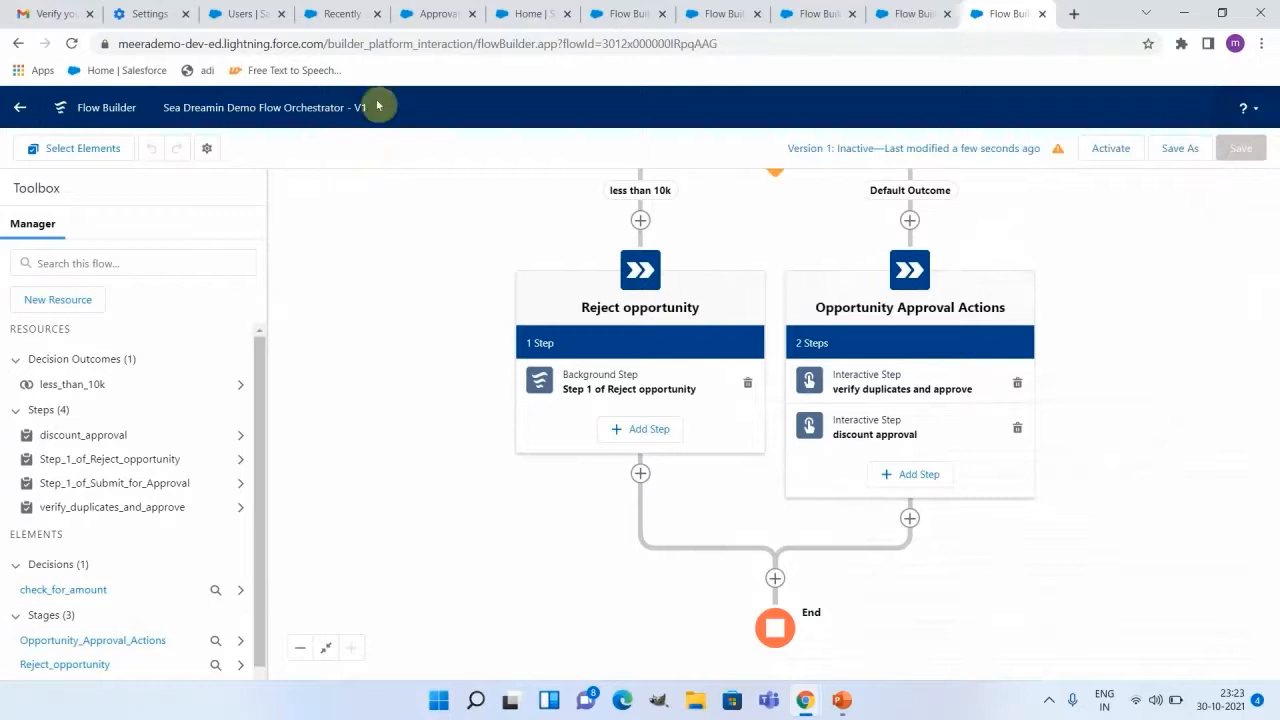
Step: Start a new opportunity named "Sea Dreamin Demo Opportunity" for the account Test Demo Account Sep 17 new delhi
left_click(340, 14)
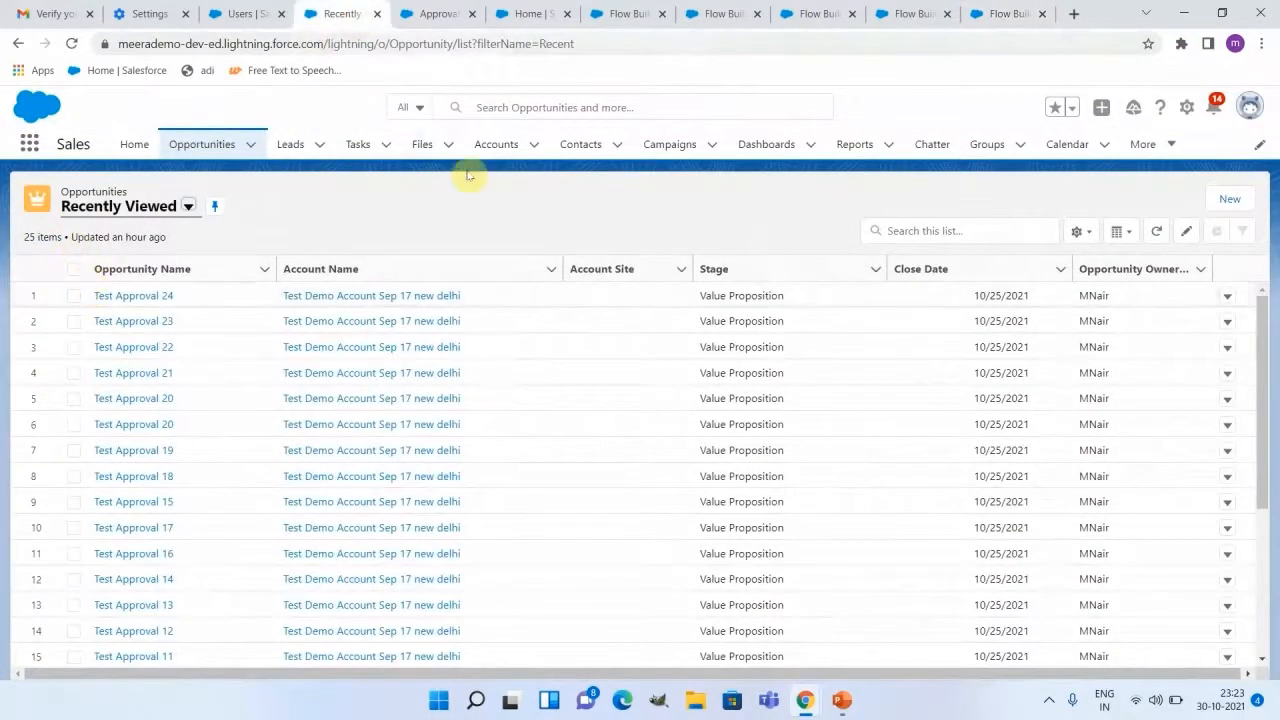
left_click(1222, 201)
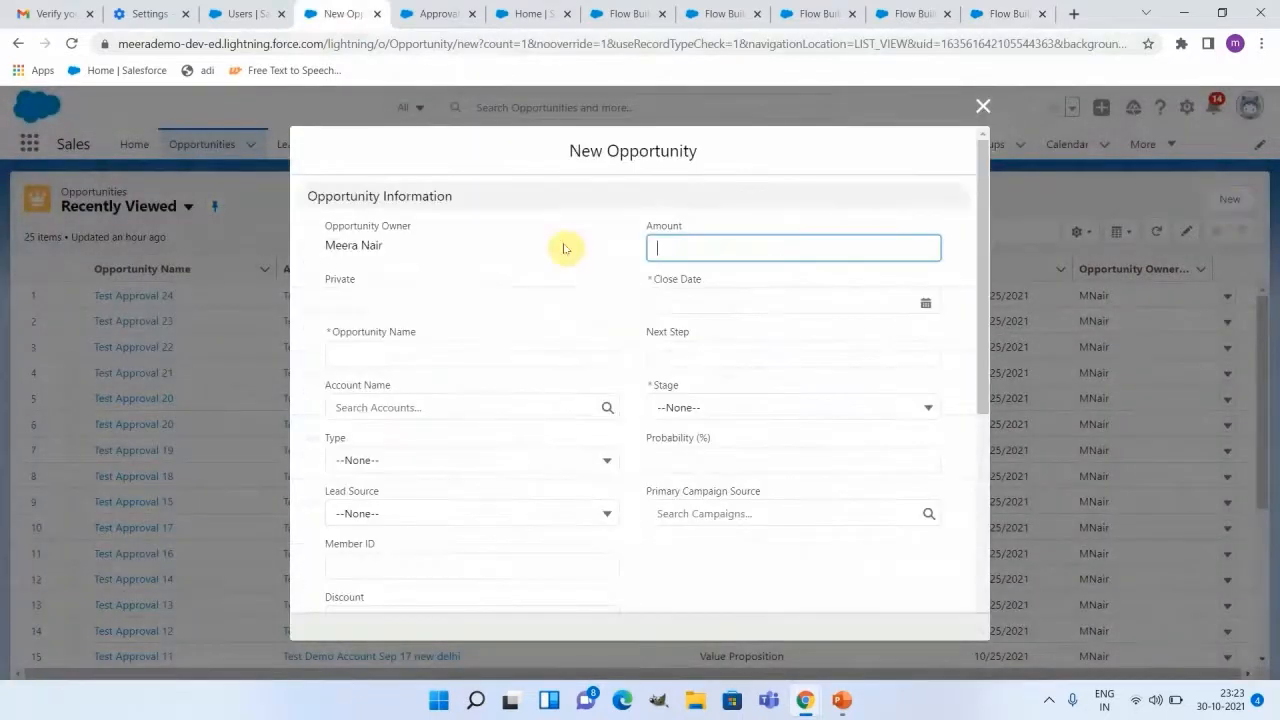
left_click(395, 358)
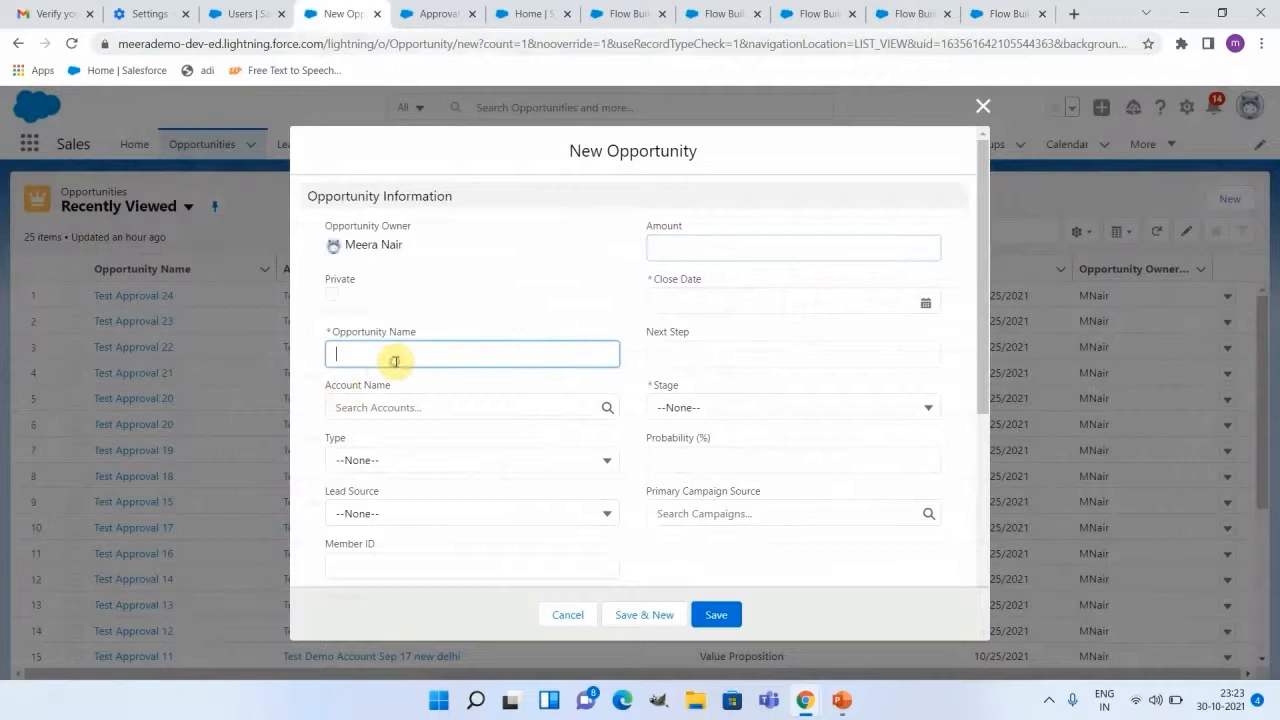
type("Sea Dreamin Demo Opportunity")
left_click(414, 407)
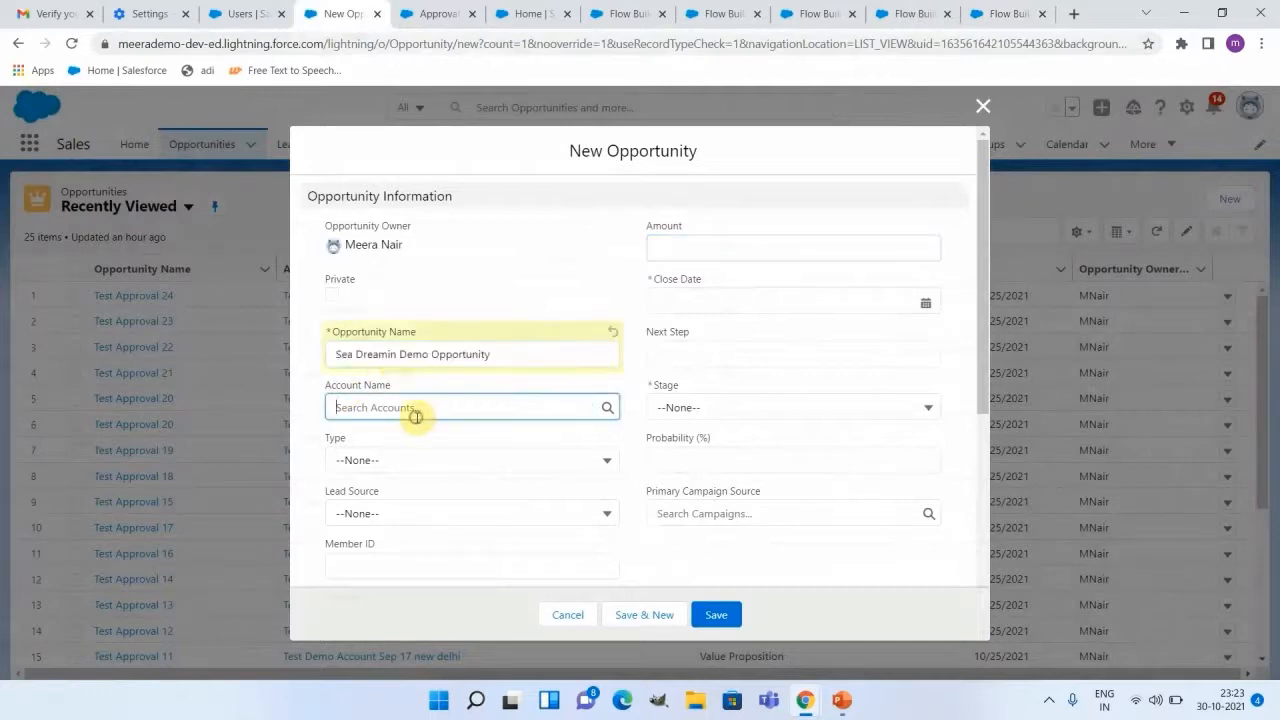
left_click(416, 463)
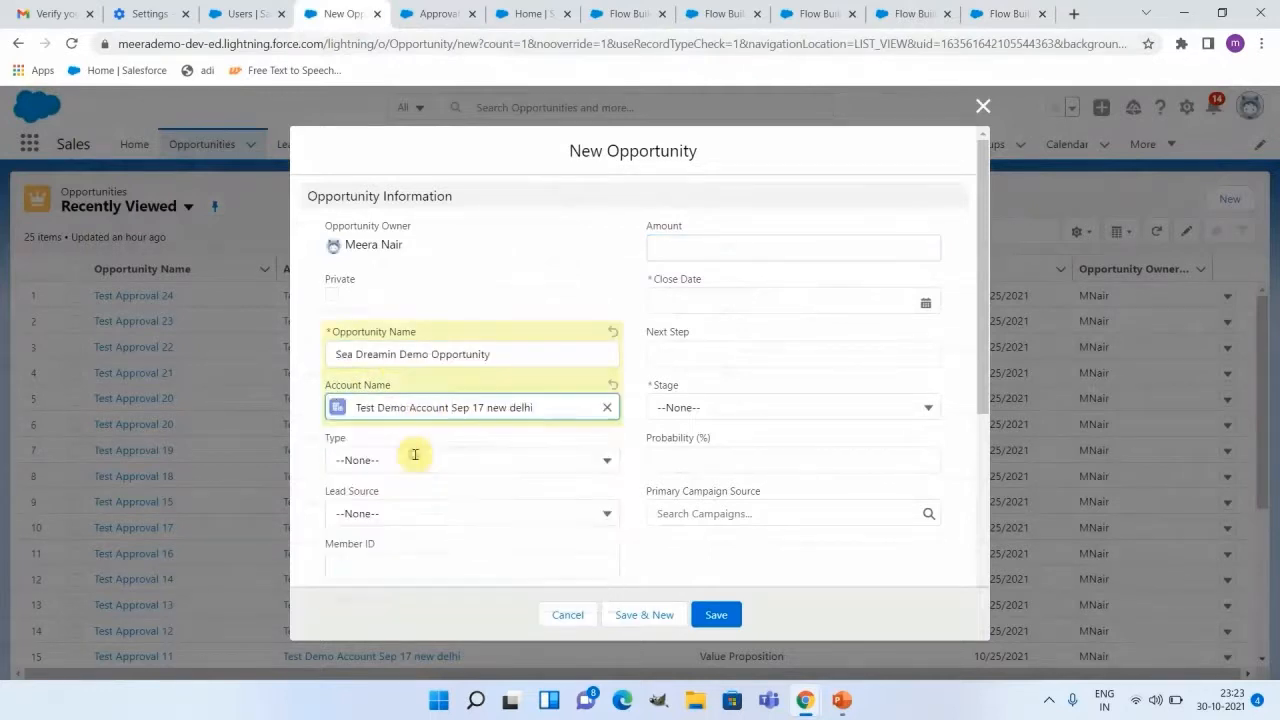
Step: Set the opportunity's close date to 11/6/2021, its stage to Prospecting and its discount to 10
scroll(524, 440, "down", 1)
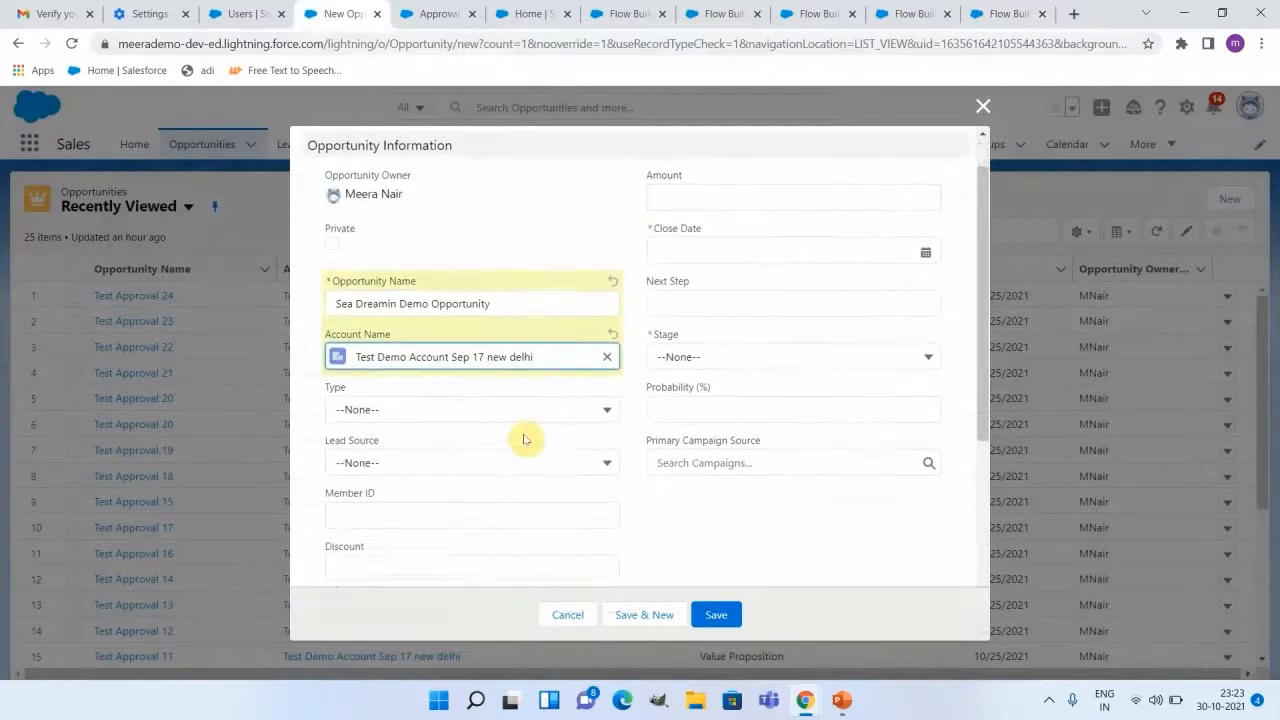
scroll(524, 440, "down", 2)
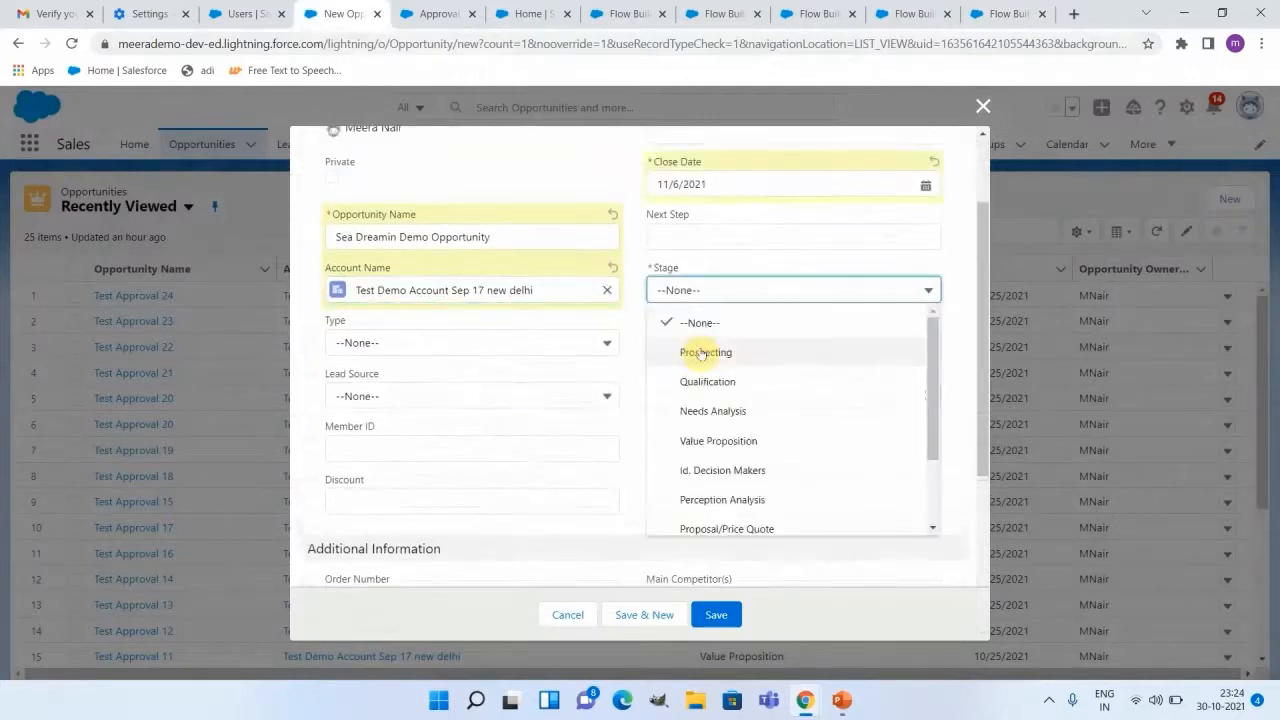
left_click(702, 348)
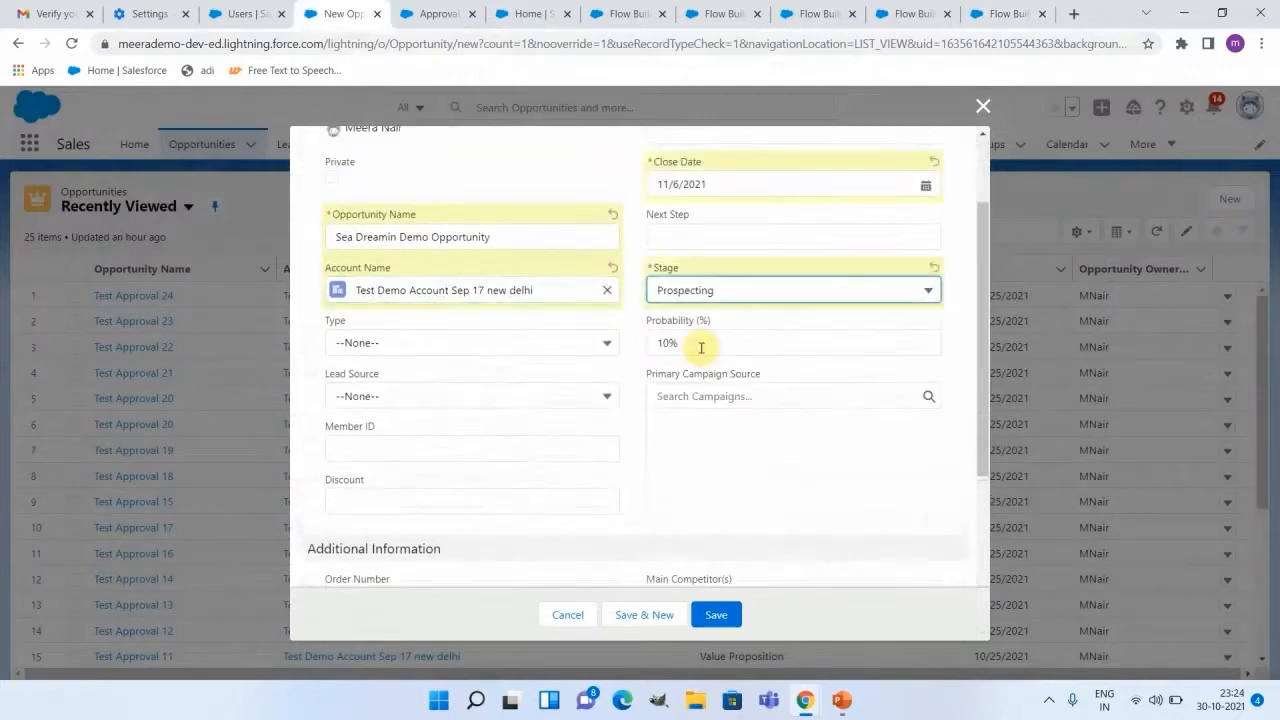
scroll(701, 347, "down", 3)
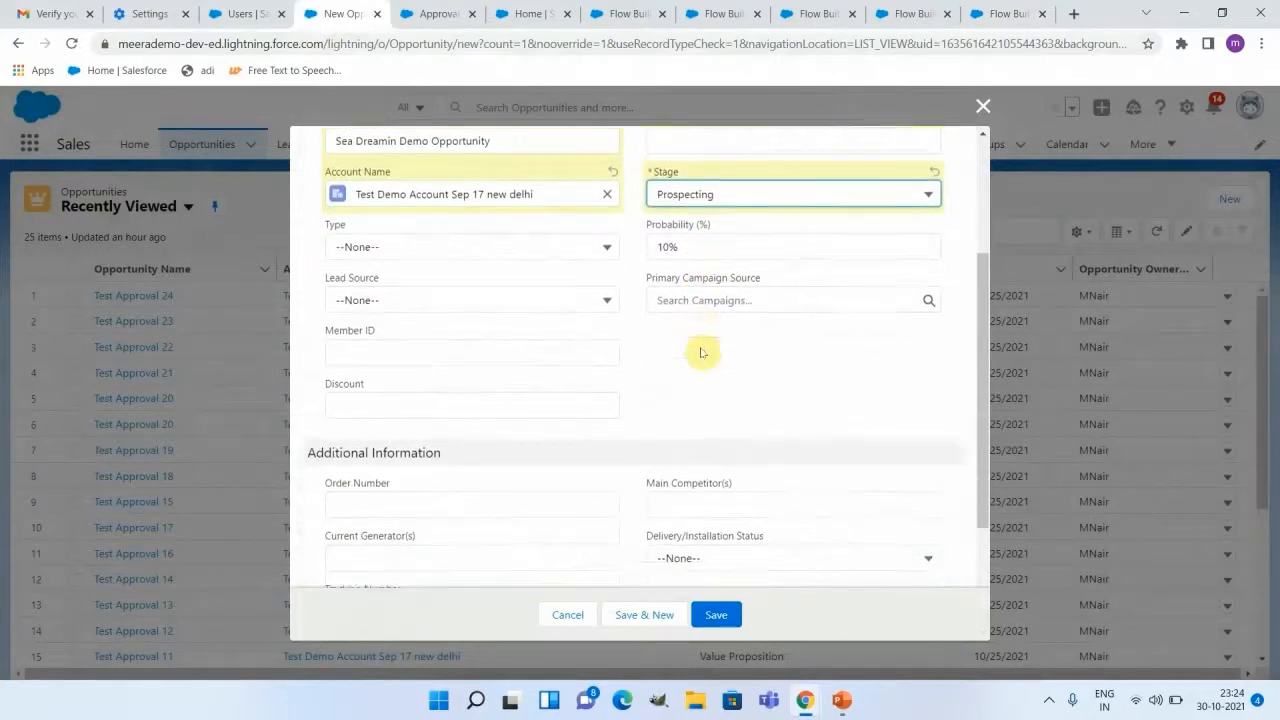
left_click(514, 354)
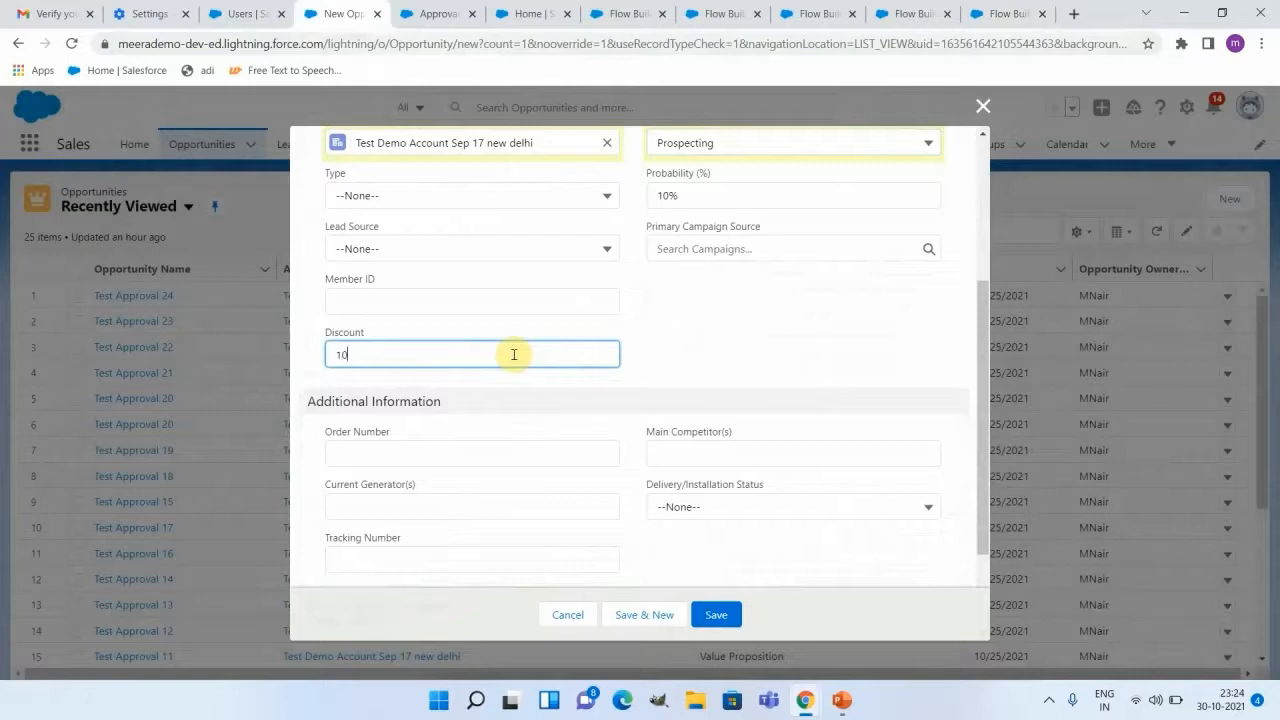
type("10")
left_click(771, 362)
scroll(772, 363, "down", 3)
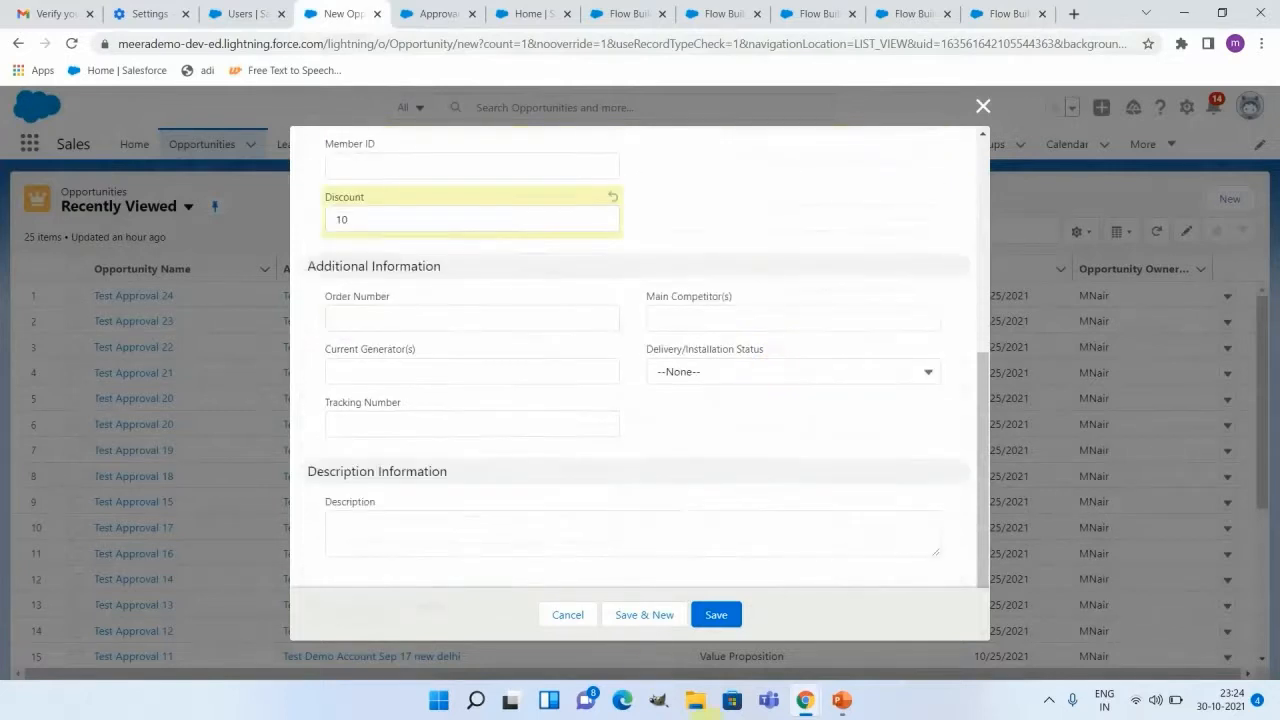
Step: Save the opportunity and add the product GenWatt Diesel 1000kW to it with a quantity of 1
left_click(709, 622)
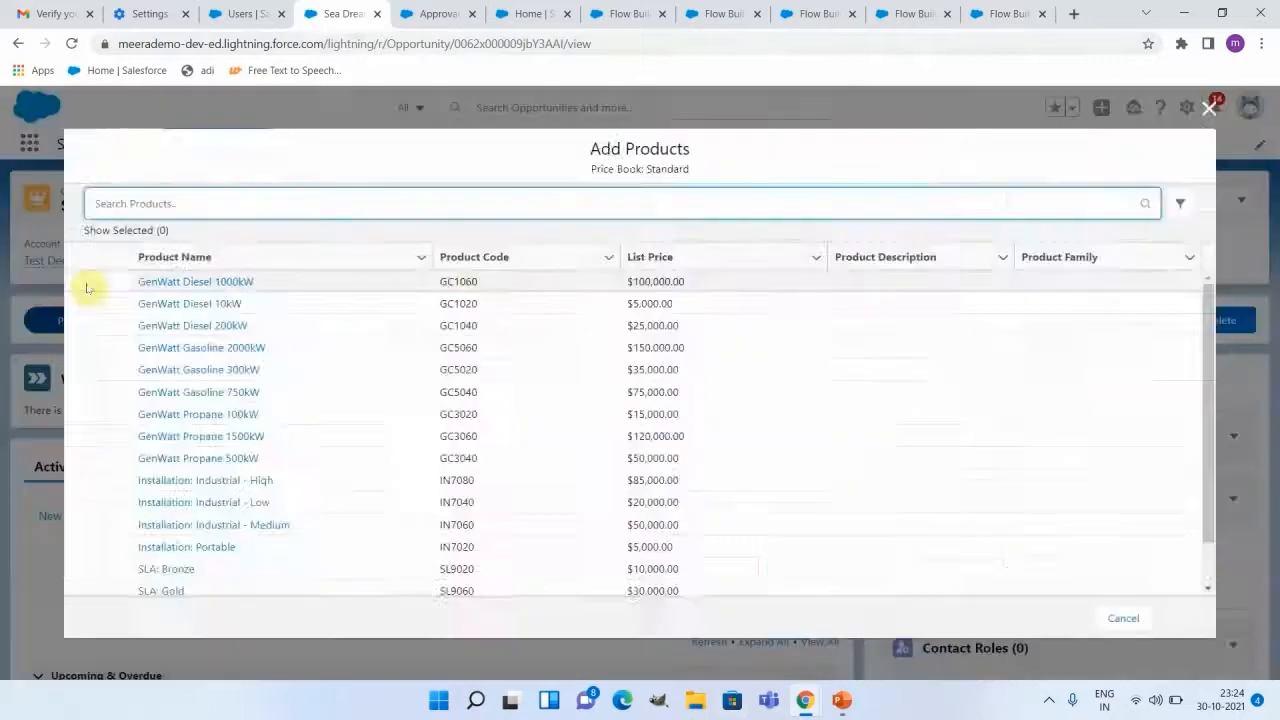
type("1")
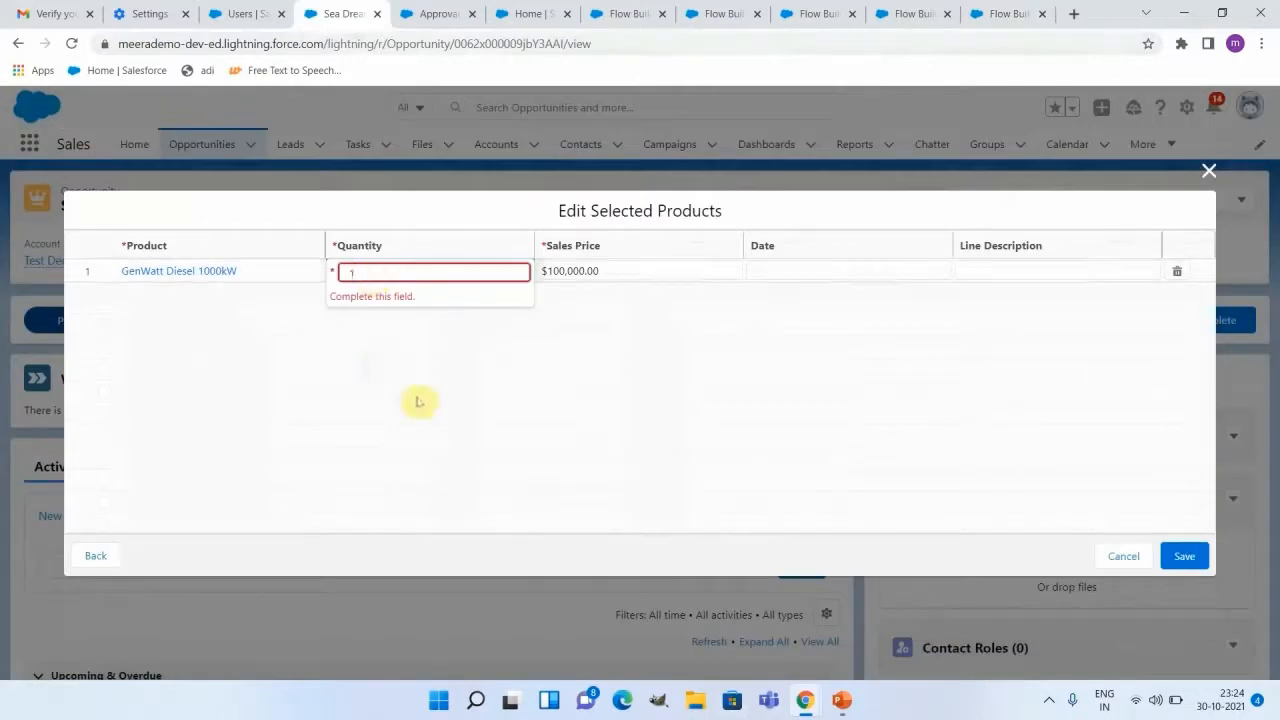
left_click(1183, 556)
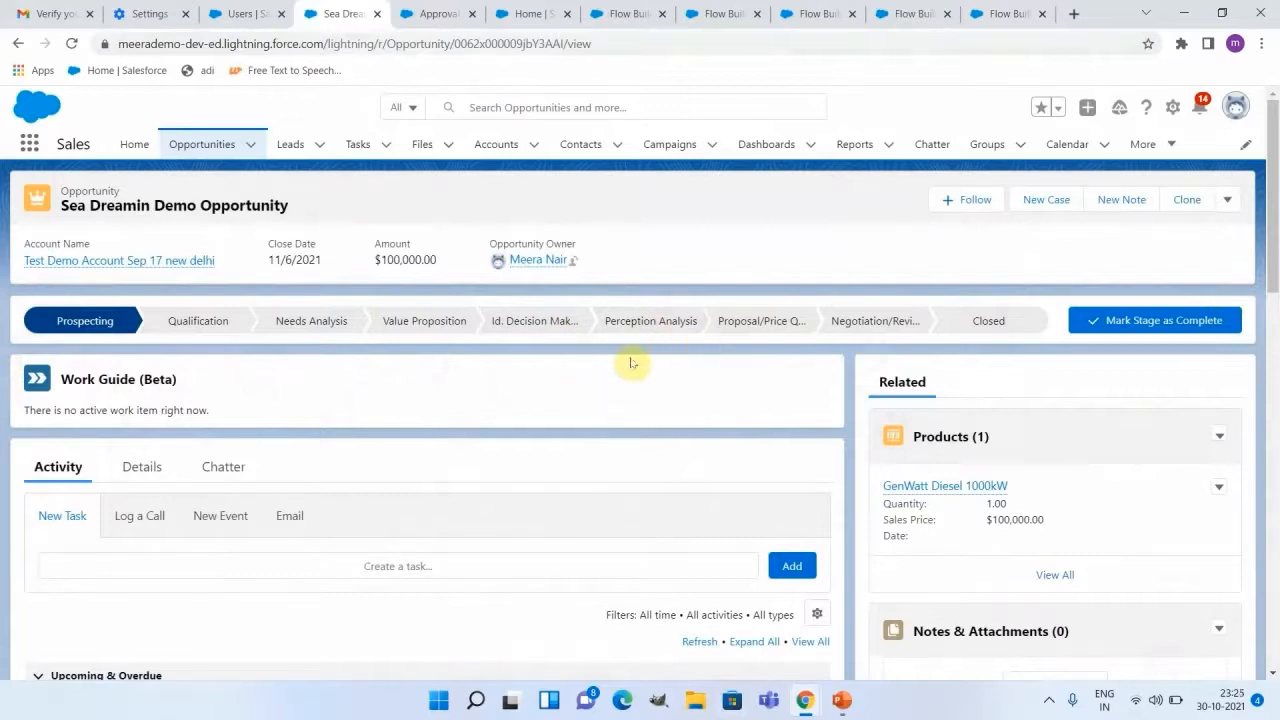
Step: Place a Flow Orchestrator Work Guide component above the existing one on the Opportunity record page, and leave the page editor without saving
left_click(1174, 107)
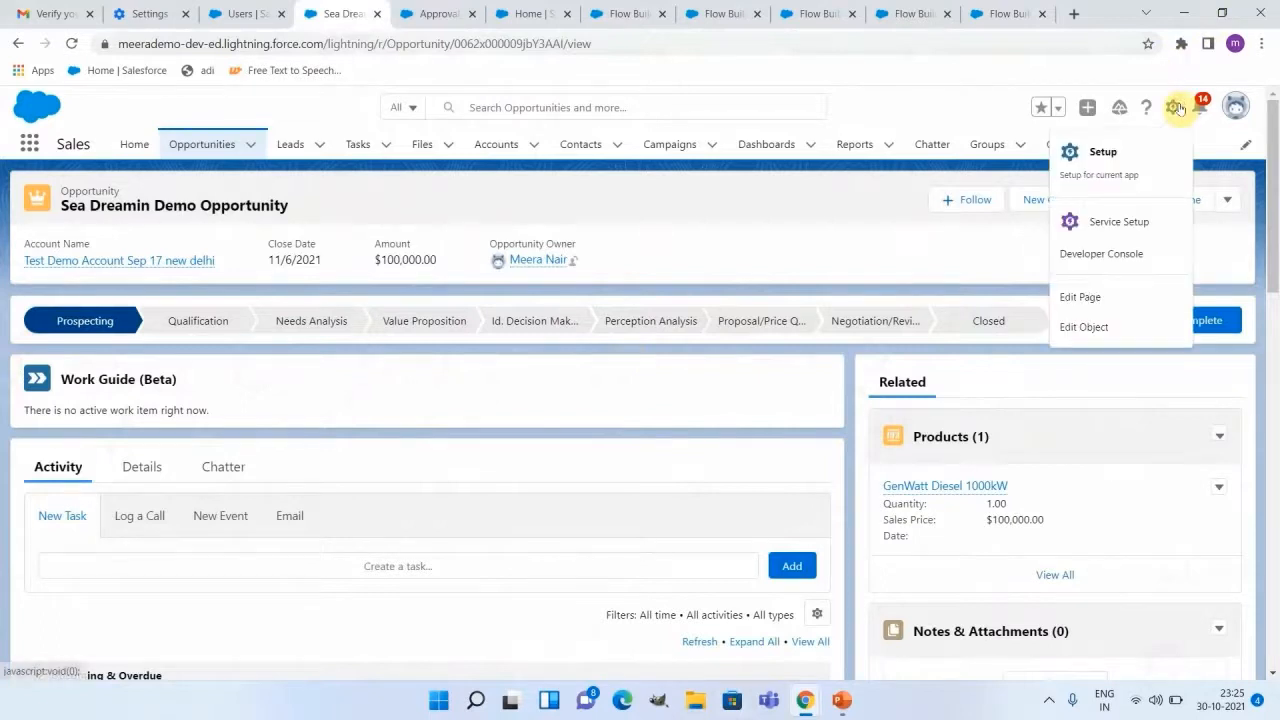
left_click(1088, 300)
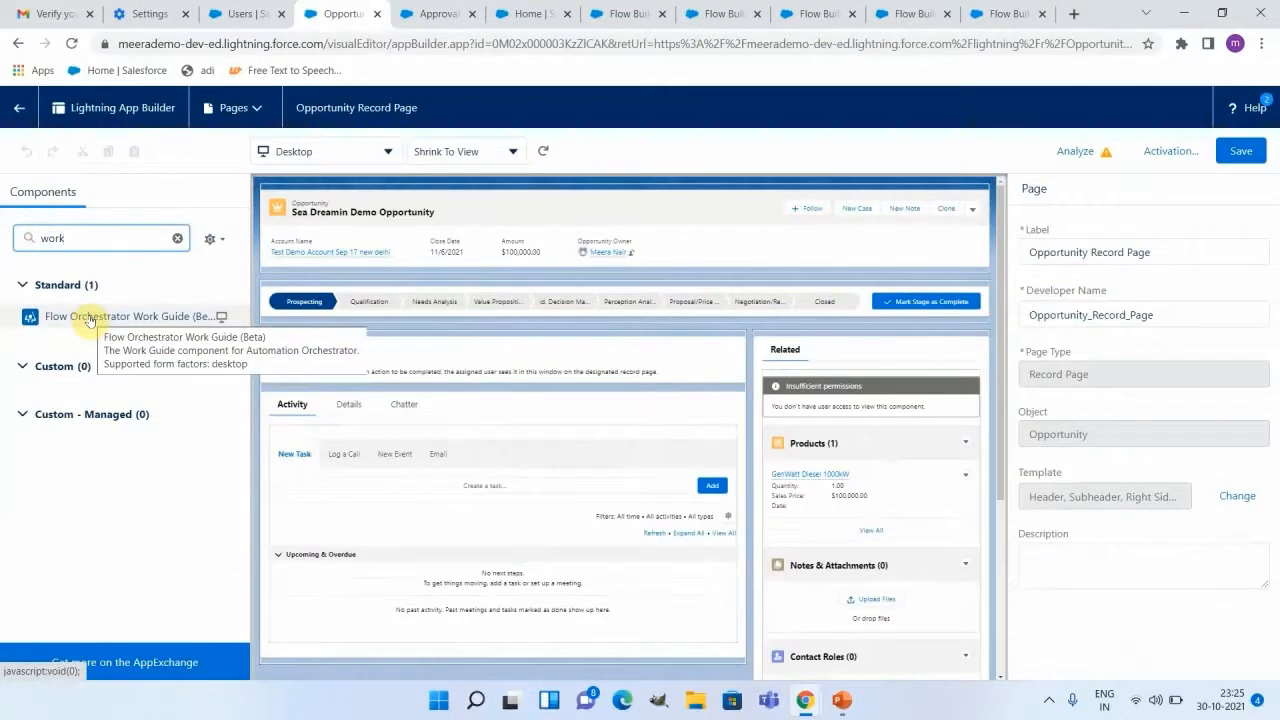
left_click_drag(90, 318, 309, 337)
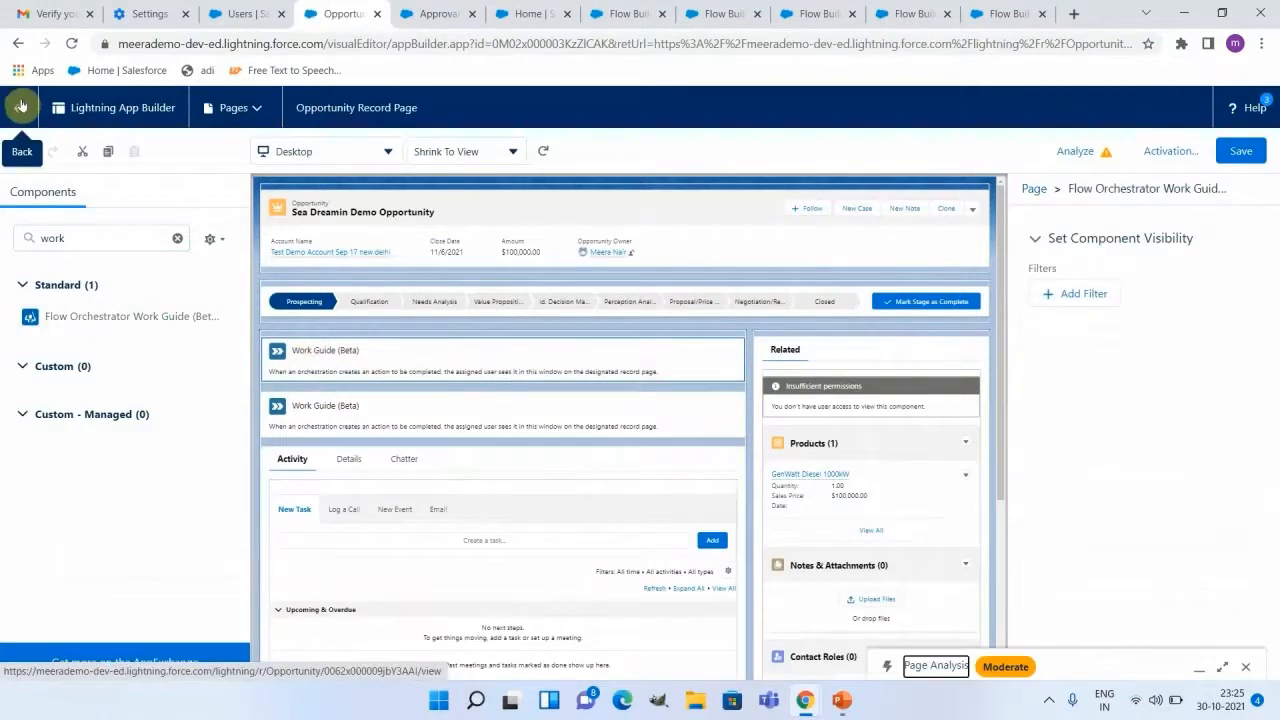
left_click(21, 104)
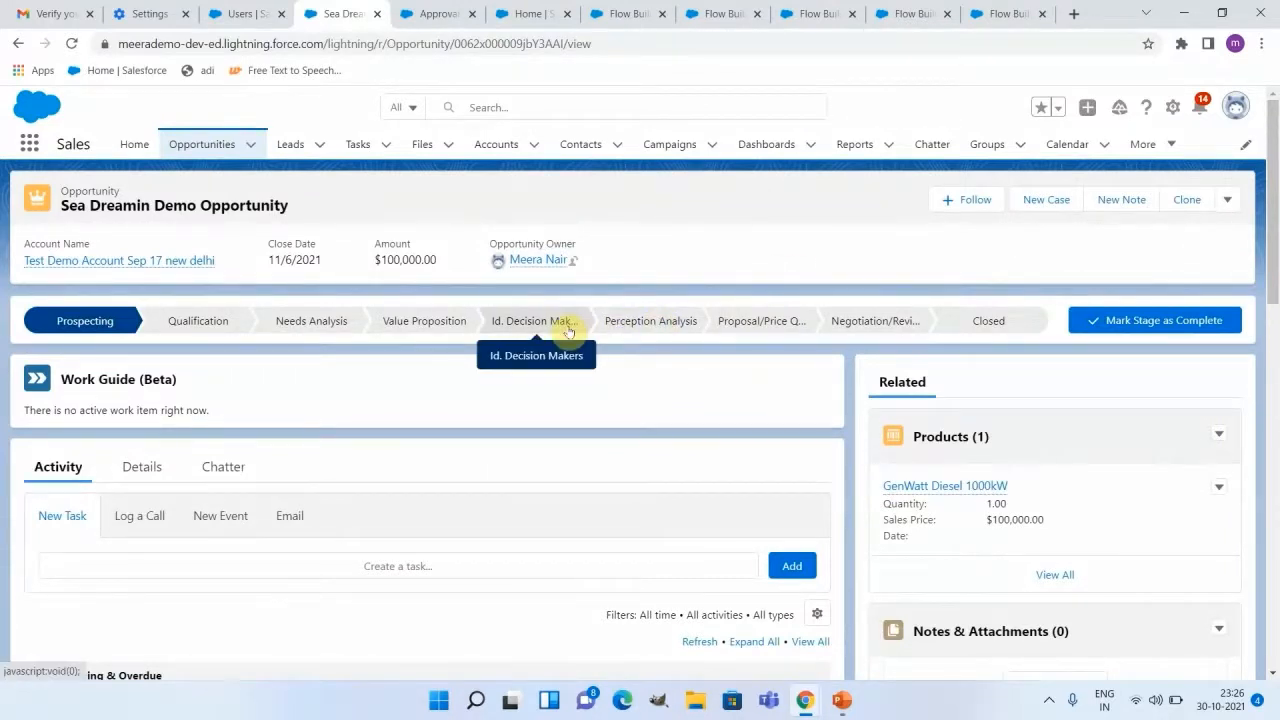
Step: Mark Value Proposition as the opportunity's current stage, then reload the record and check its approval history
left_click(460, 328)
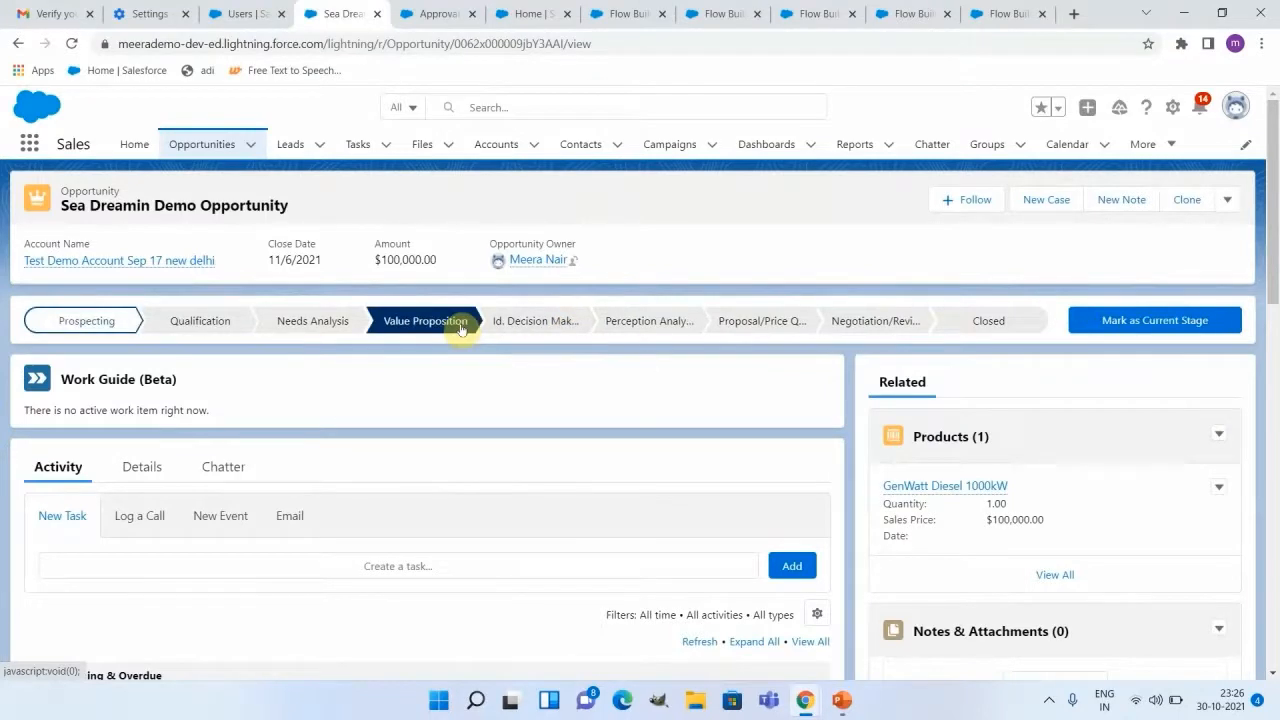
left_click(1140, 330)
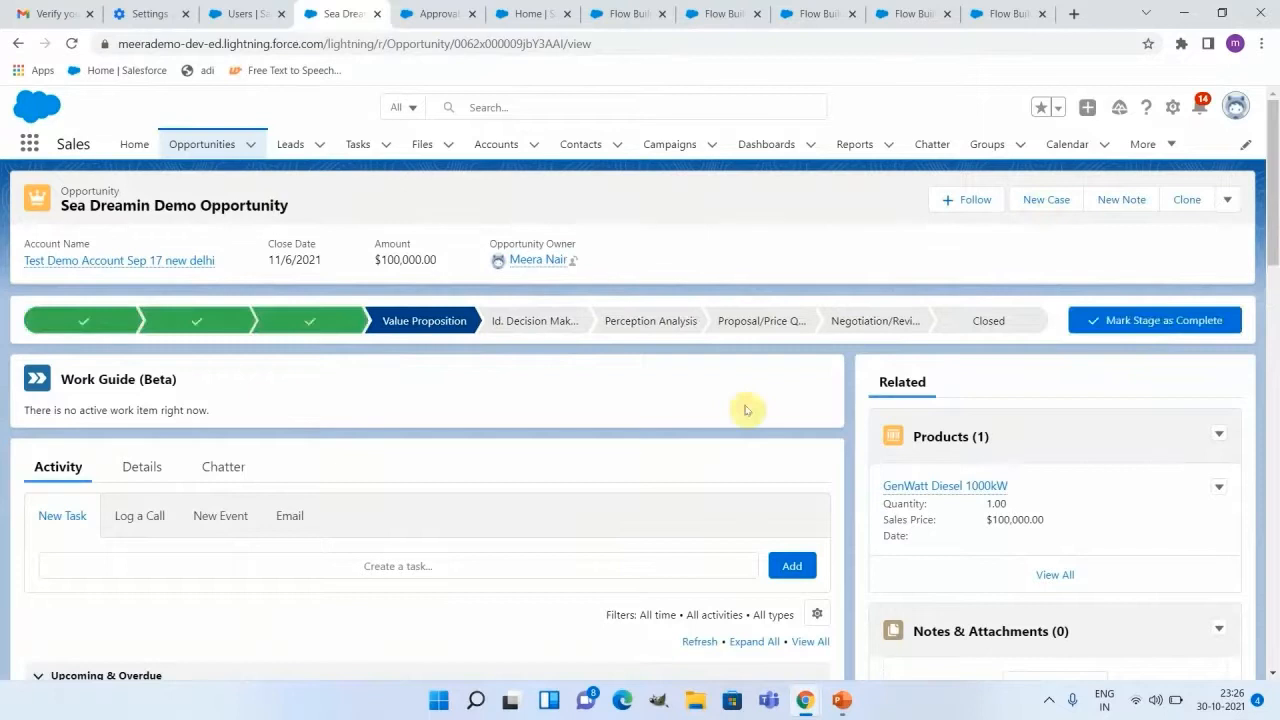
left_click(72, 44)
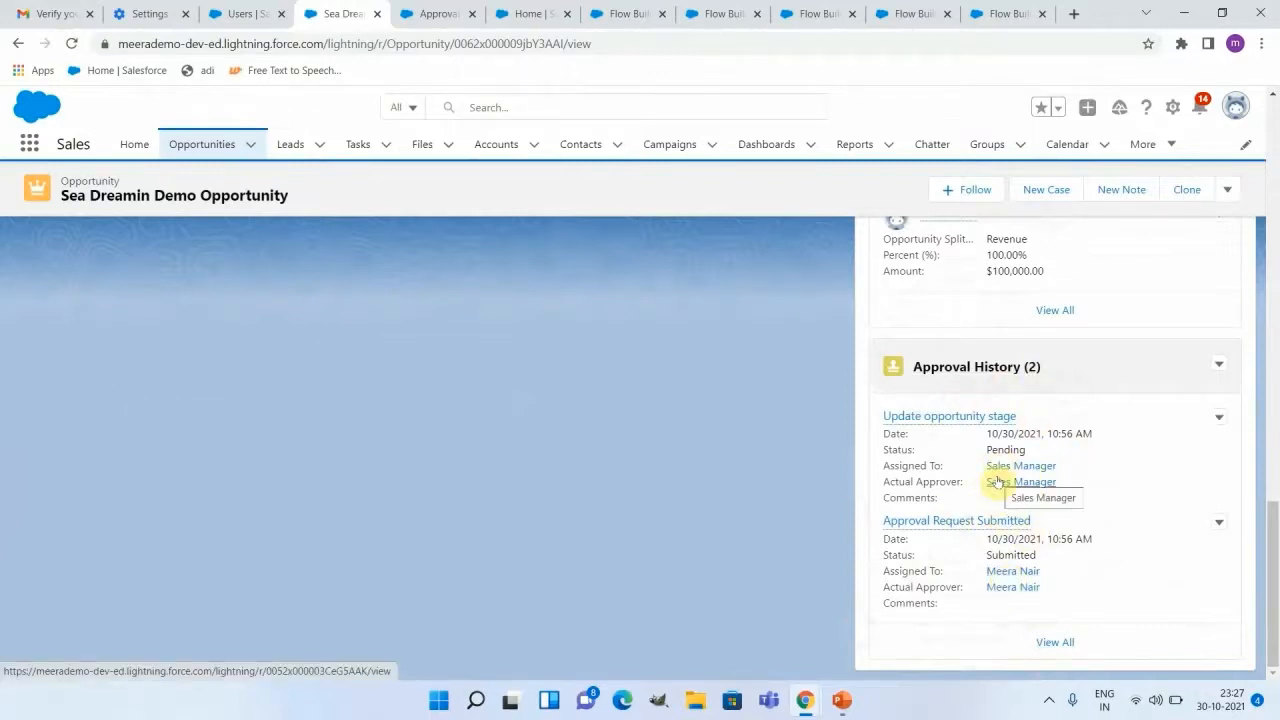
Step: Open the opportunity's record URL in the incognito window and check which user is logged in there
left_click(670, 47)
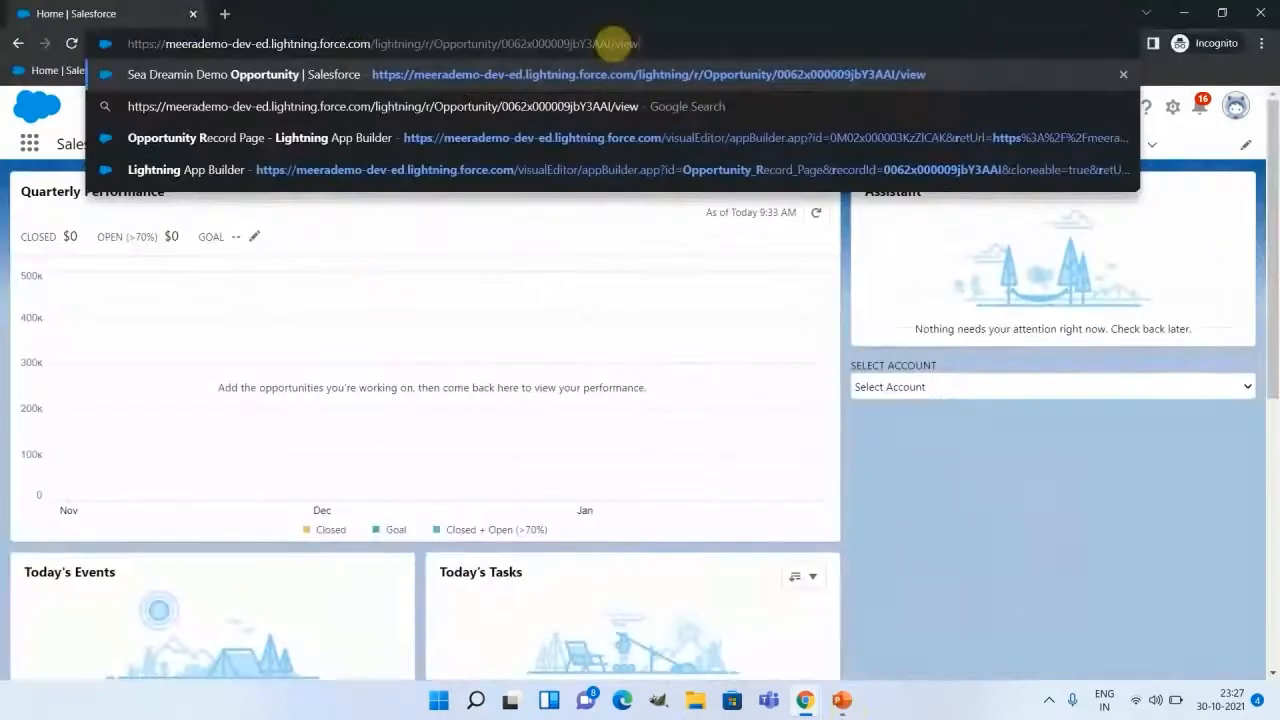
key("Return")
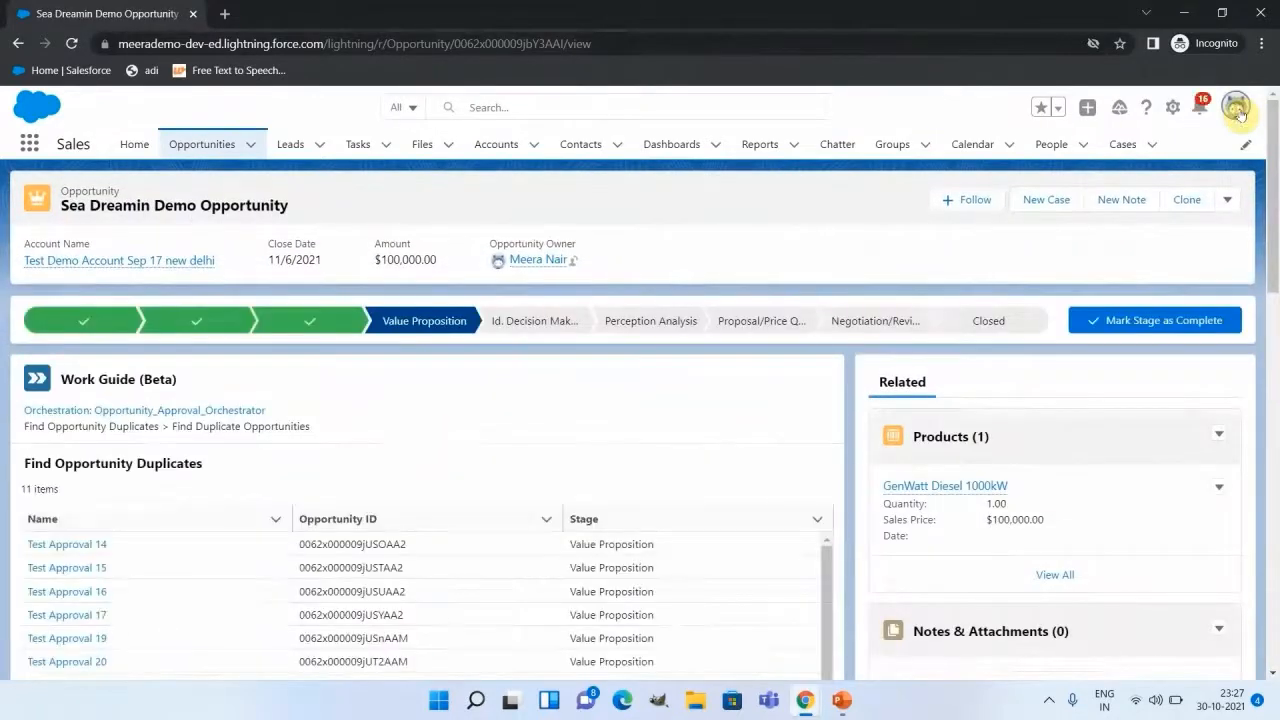
left_click(1237, 110)
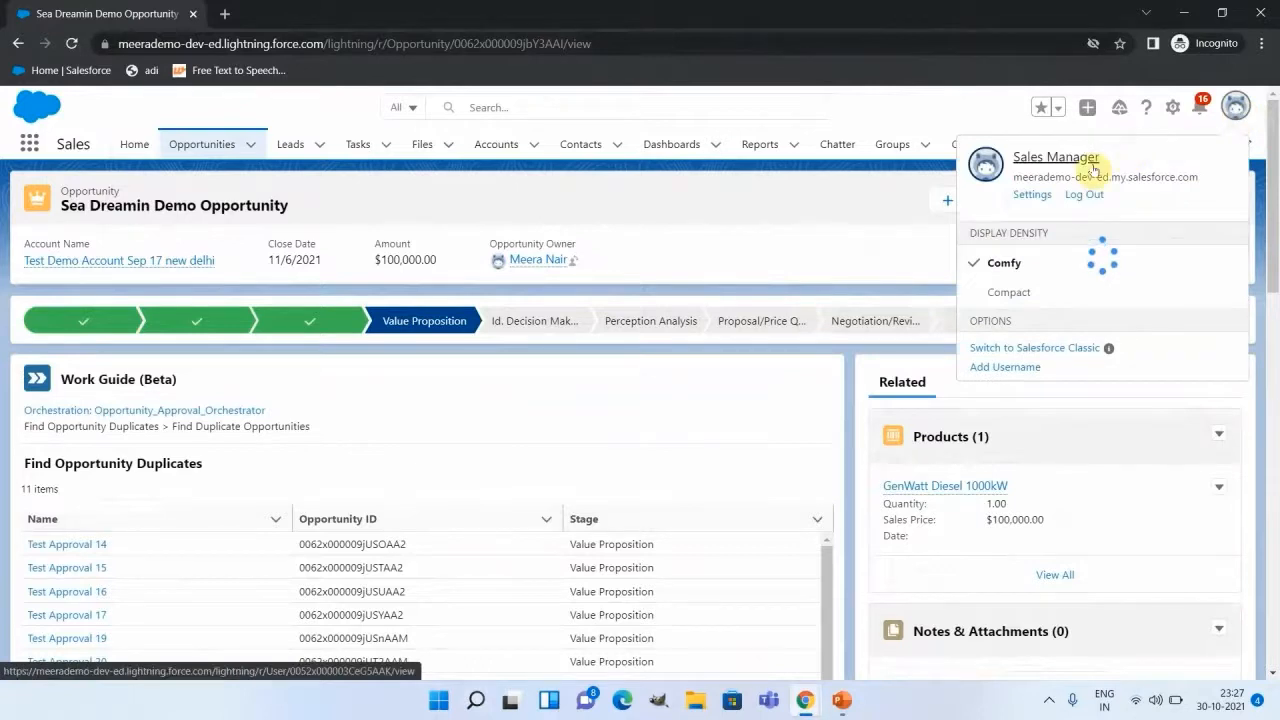
left_click(910, 112)
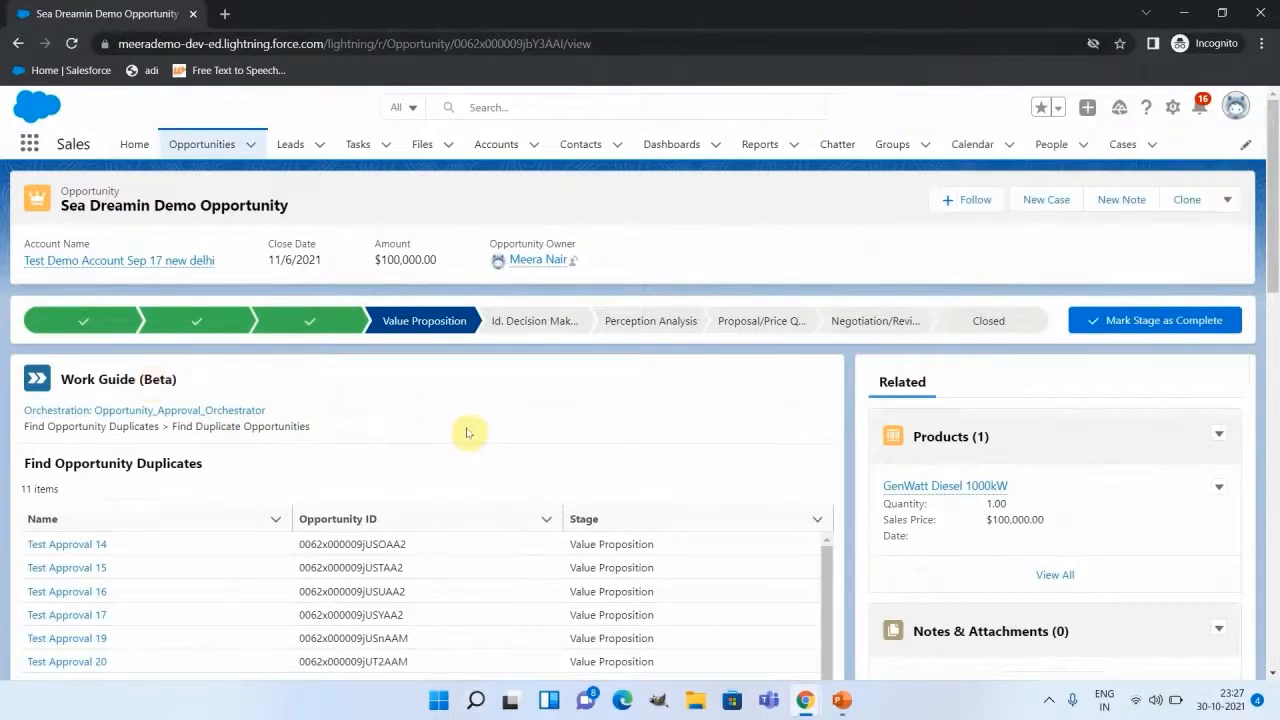
Step: Review the duplicate opportunities in the Work Guide, choose Approve, and submit the work item
scroll(467, 432, "down", 2)
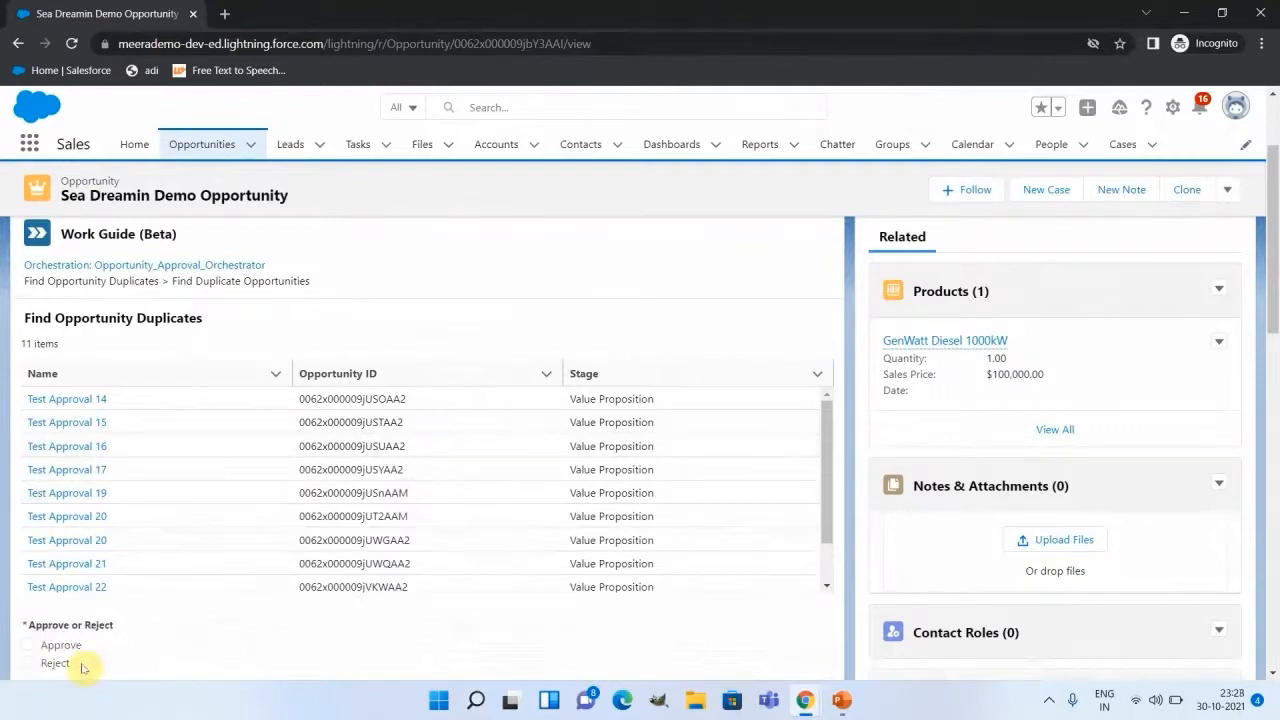
left_click(30, 645)
scroll(500, 486, "down", 3)
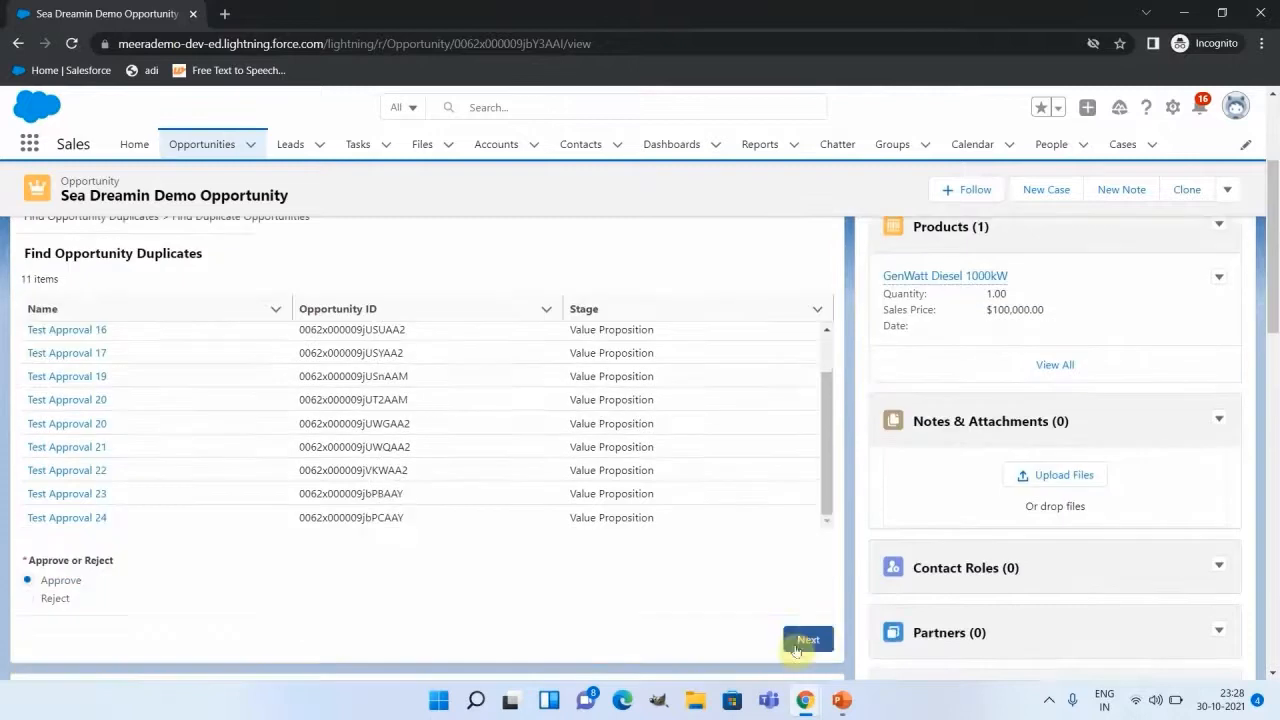
left_click(808, 639)
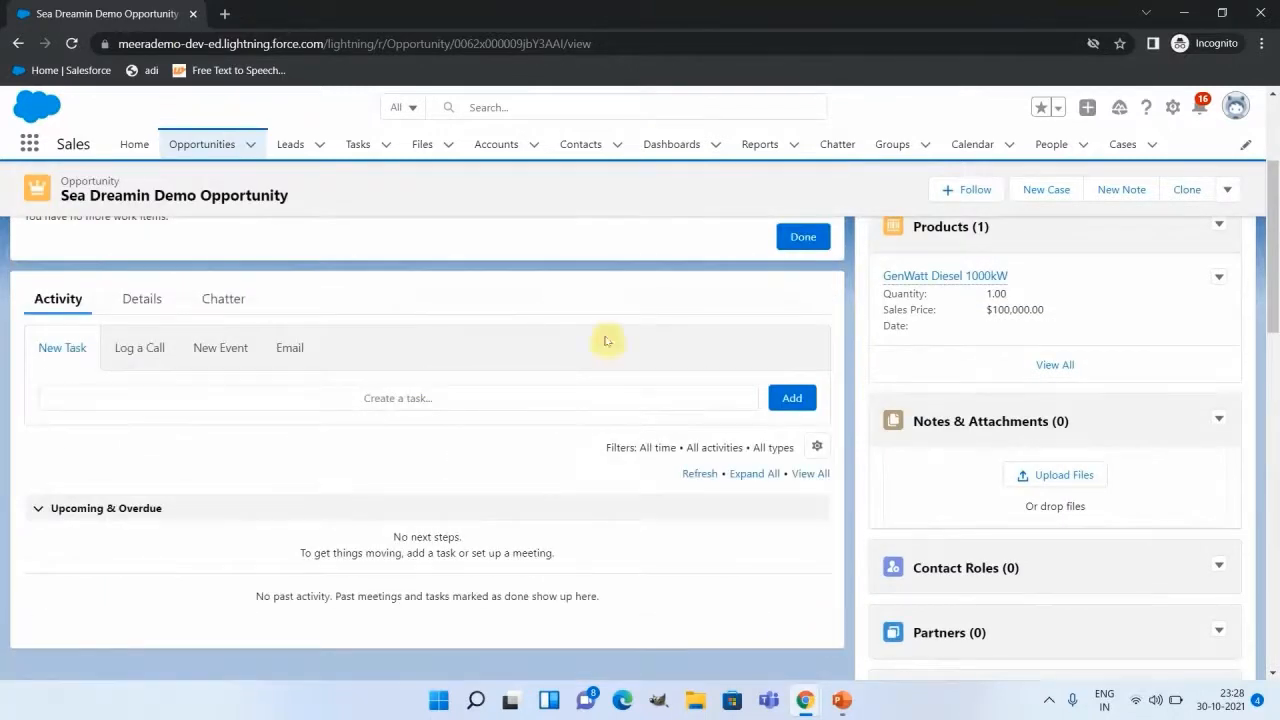
scroll(576, 300, "up", 3)
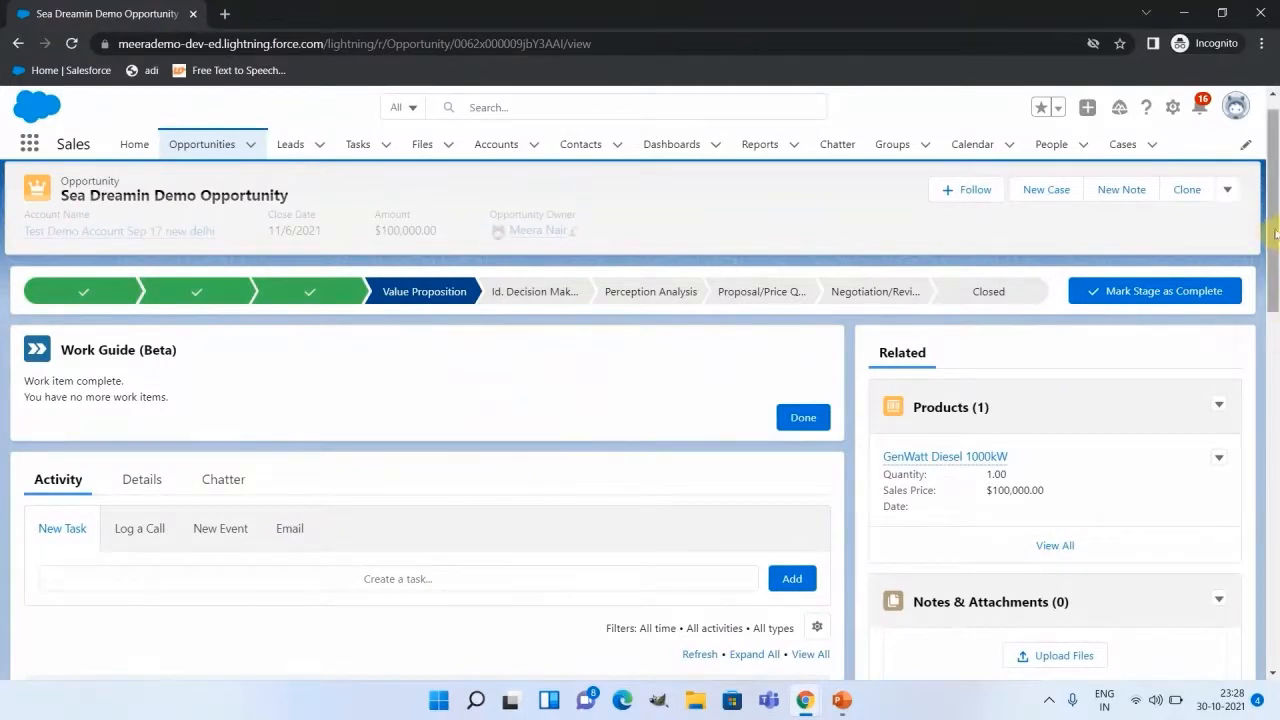
Step: Switch to the regular browser window and reload the Sea Dreamin Demo Opportunity record
scroll(1272, 230, "down", 10)
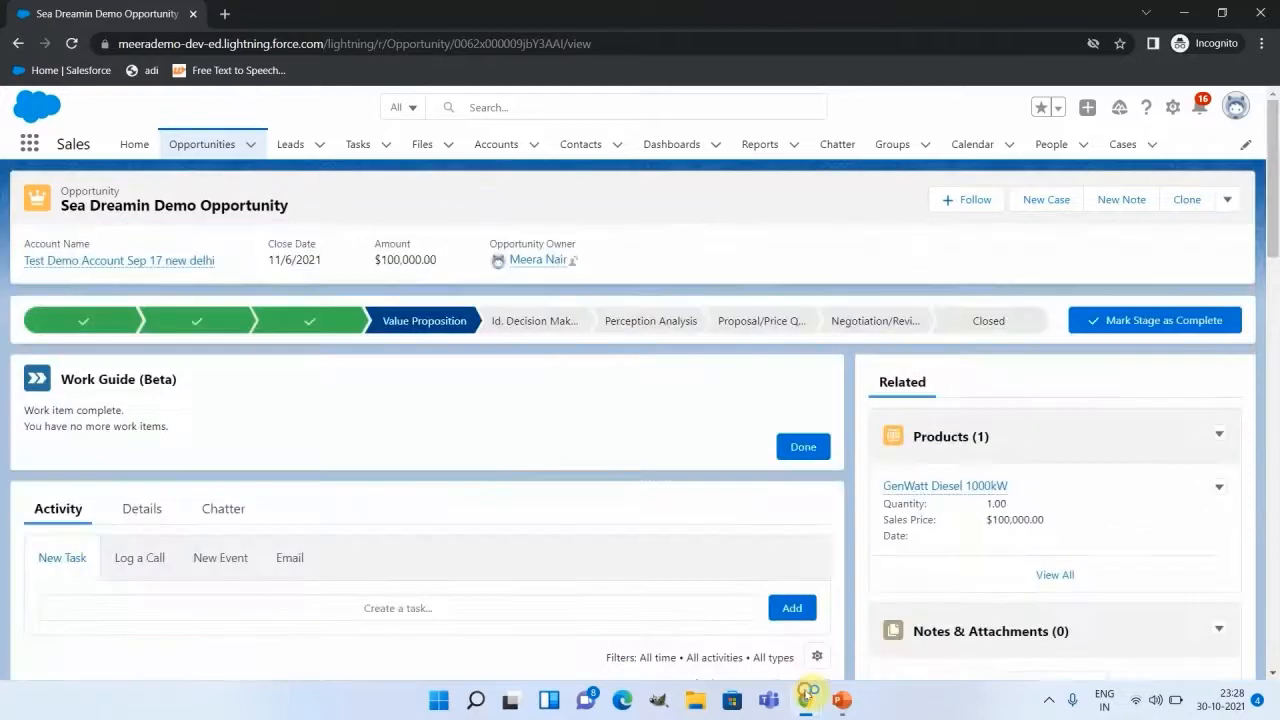
mouse_move(808, 694)
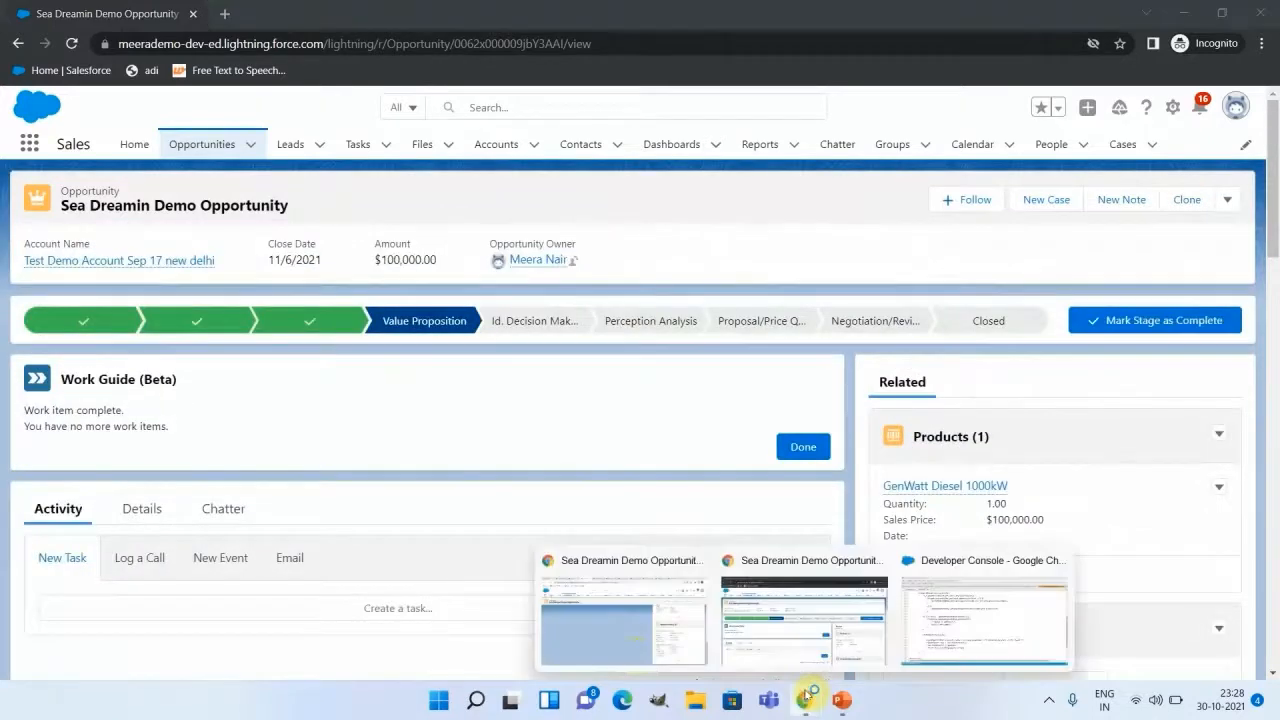
left_click(620, 641)
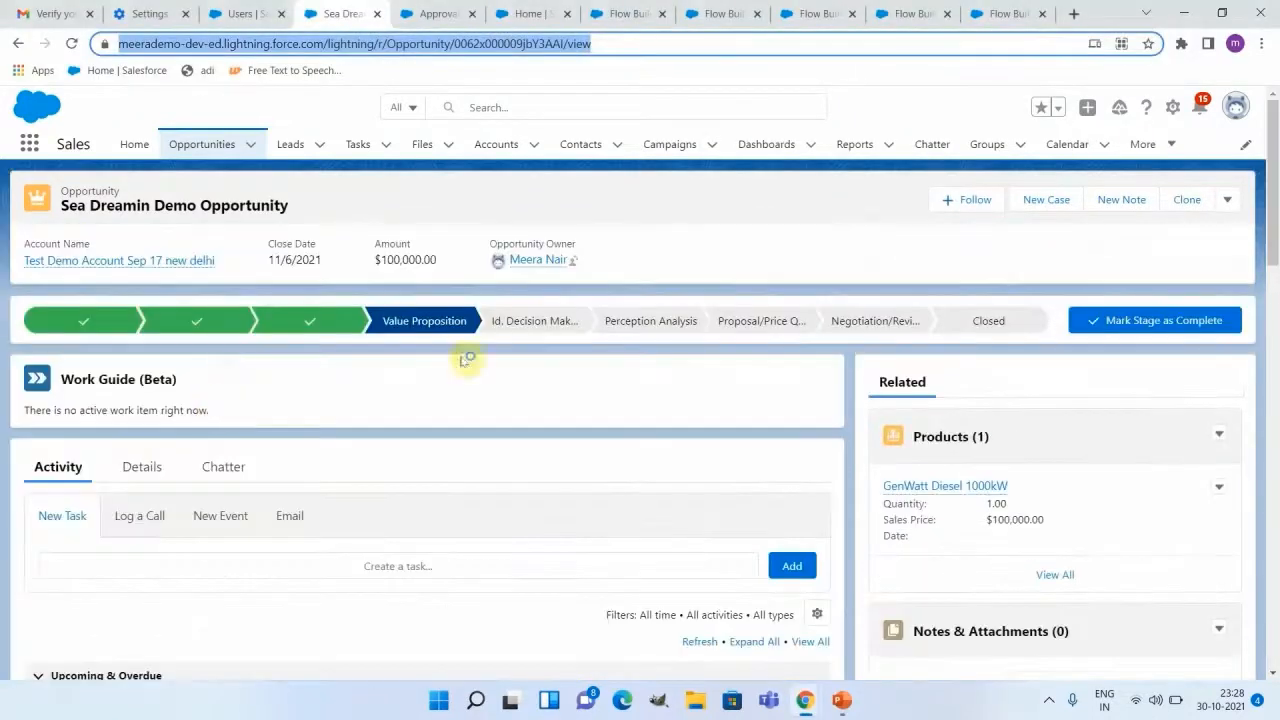
left_click(72, 45)
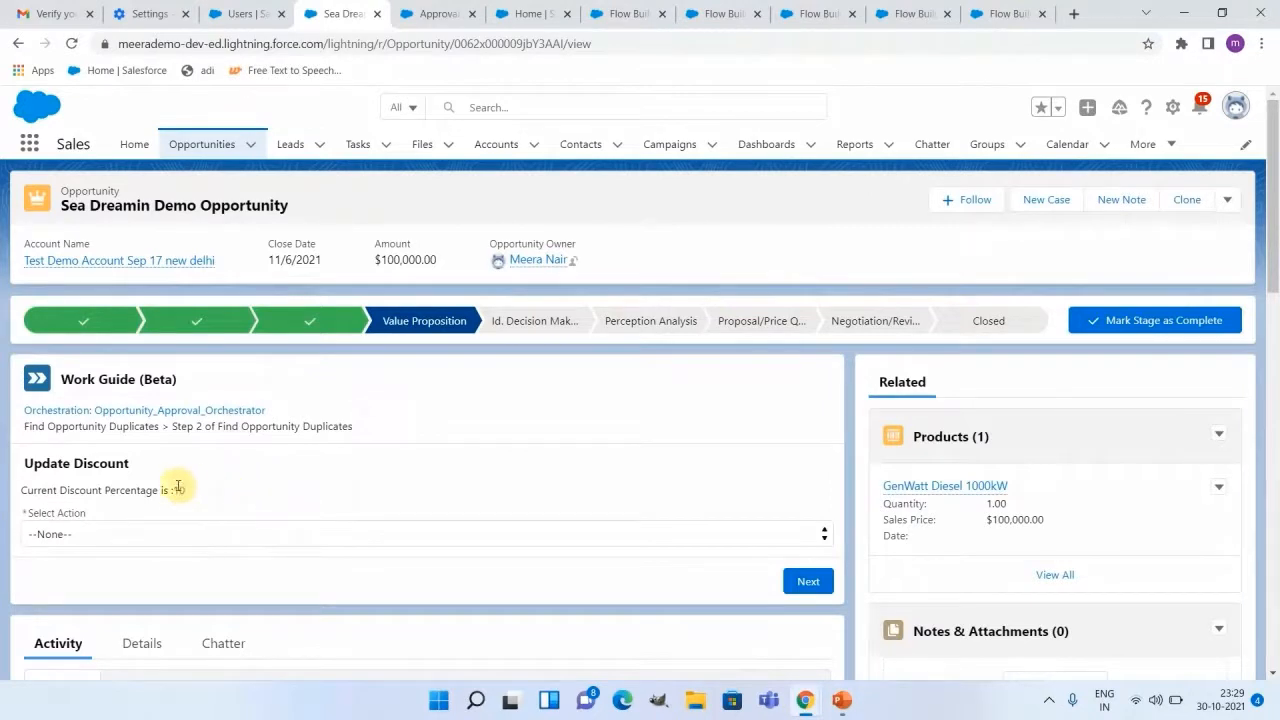
Step: Complete the Update Discount work item with Update and Approve and a discount of 5, then check the record's approval history
left_click(258, 531)
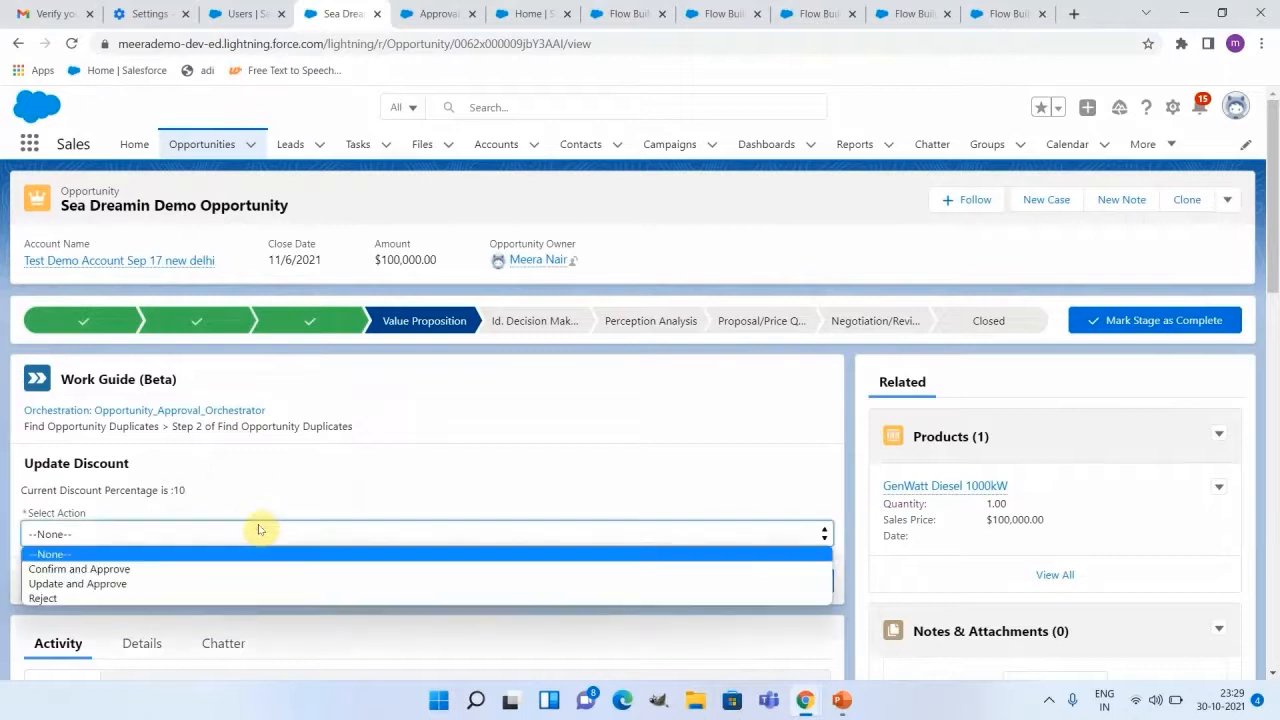
left_click(196, 589)
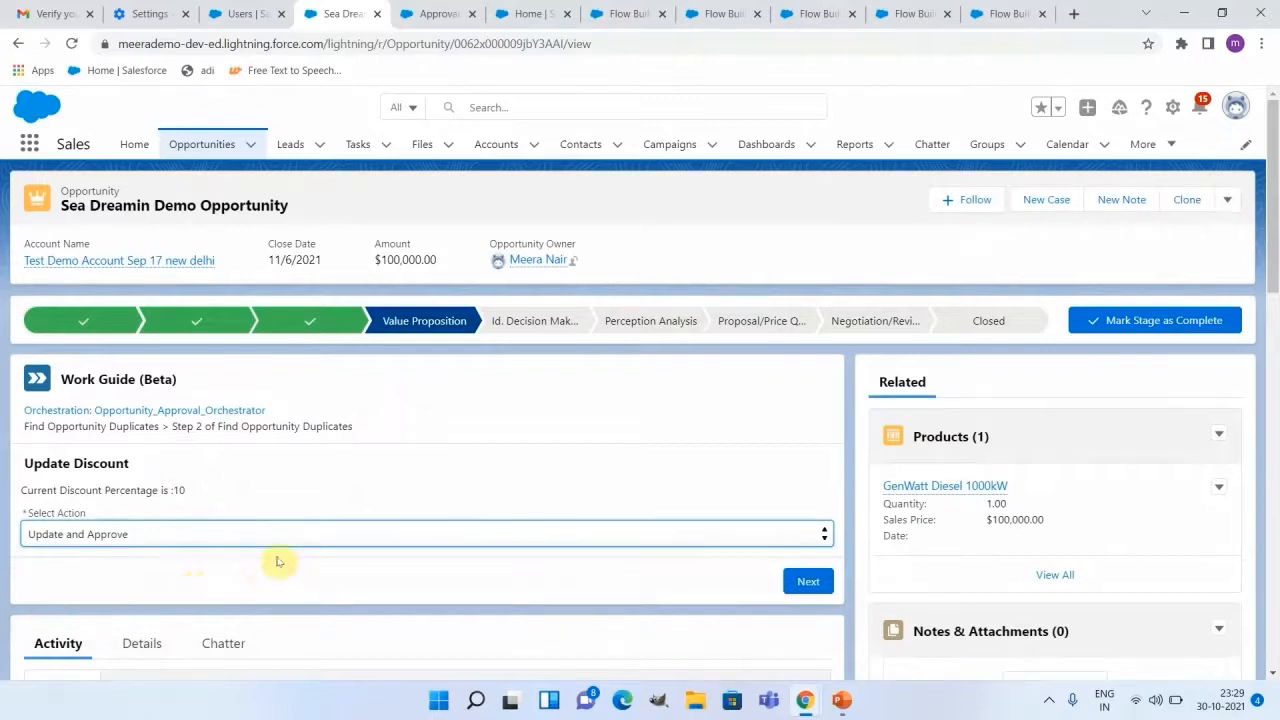
scroll(278, 562, "down", 1)
left_click(808, 517)
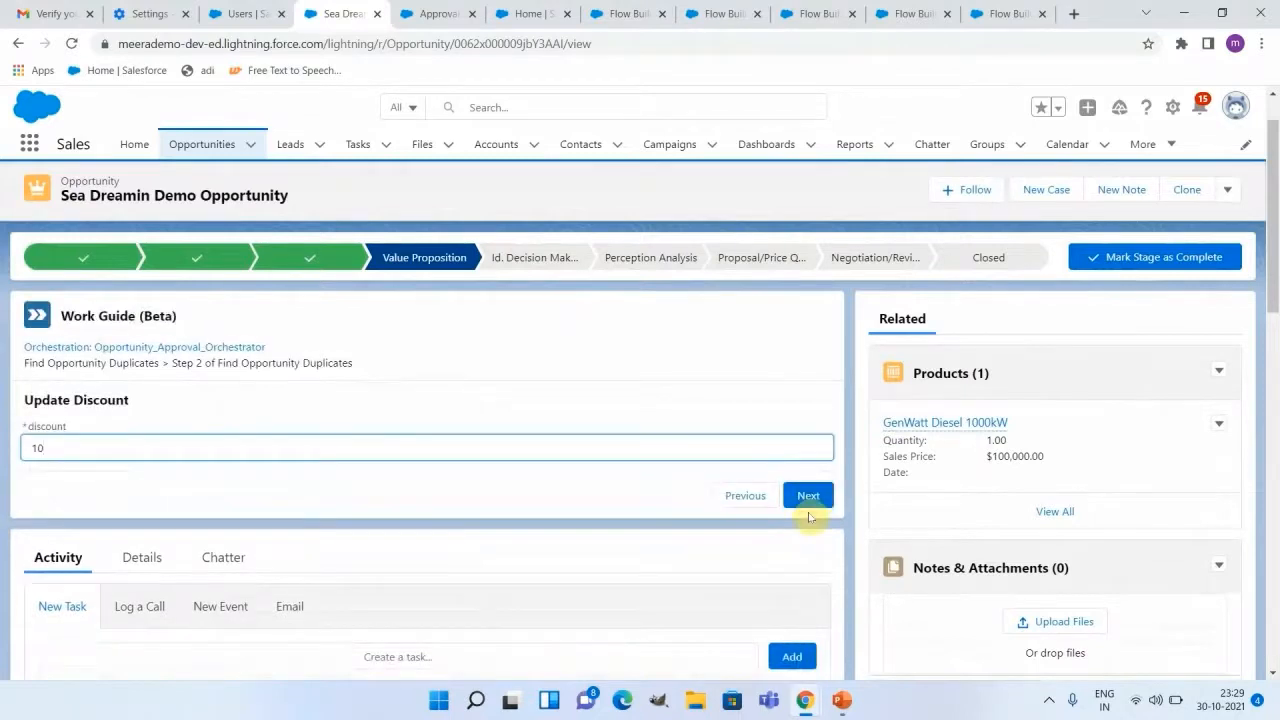
key("BackSpace")
key("BackSpace")
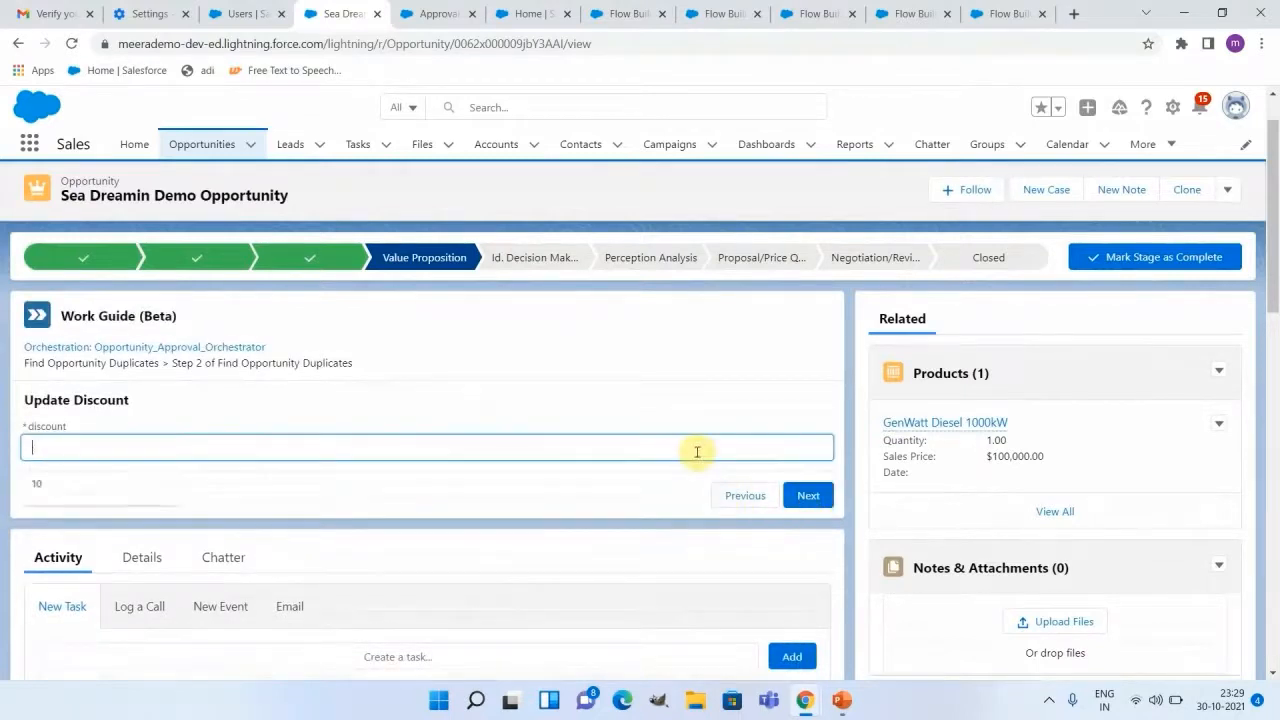
left_click(674, 487)
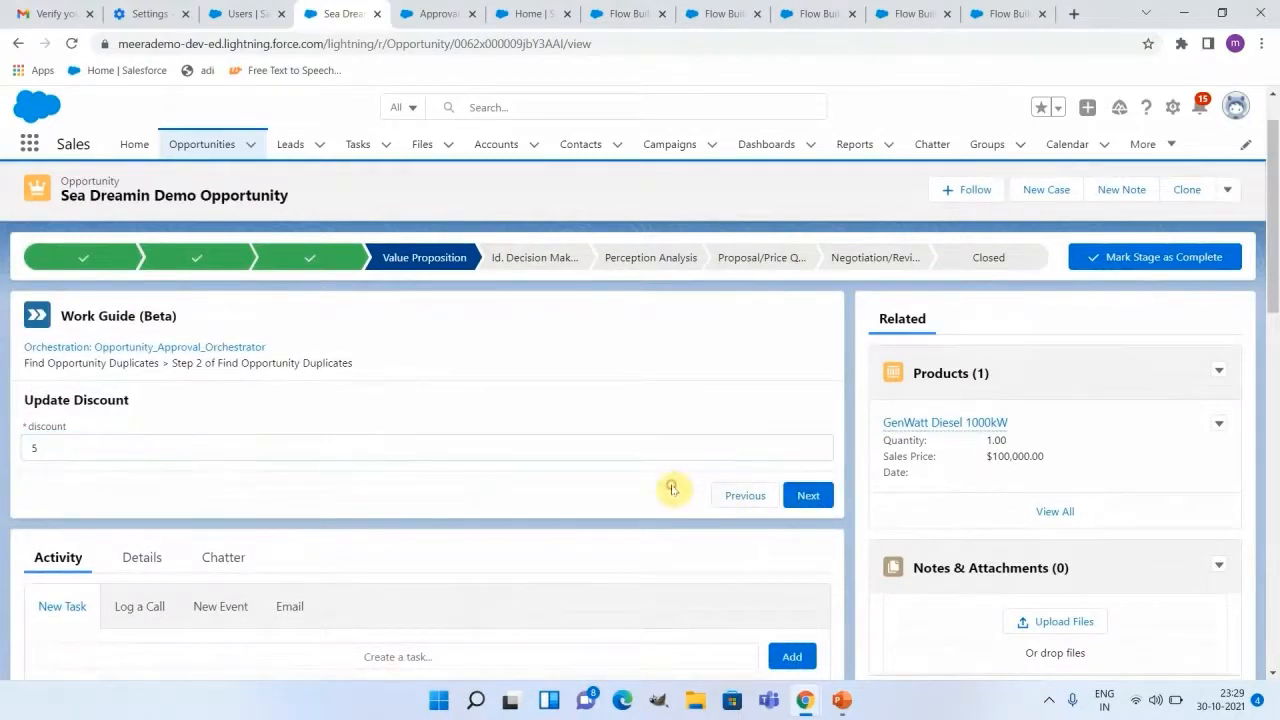
left_click(820, 500)
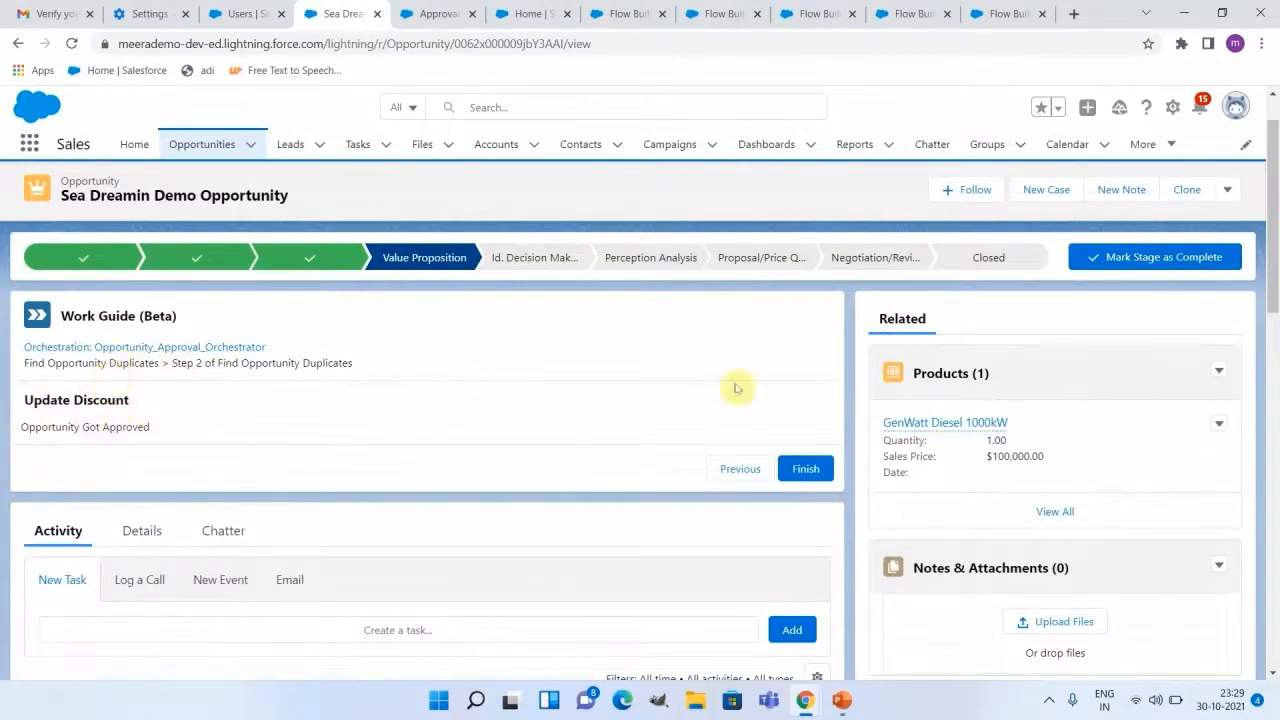
left_click_drag(1273, 238, 1270, 520)
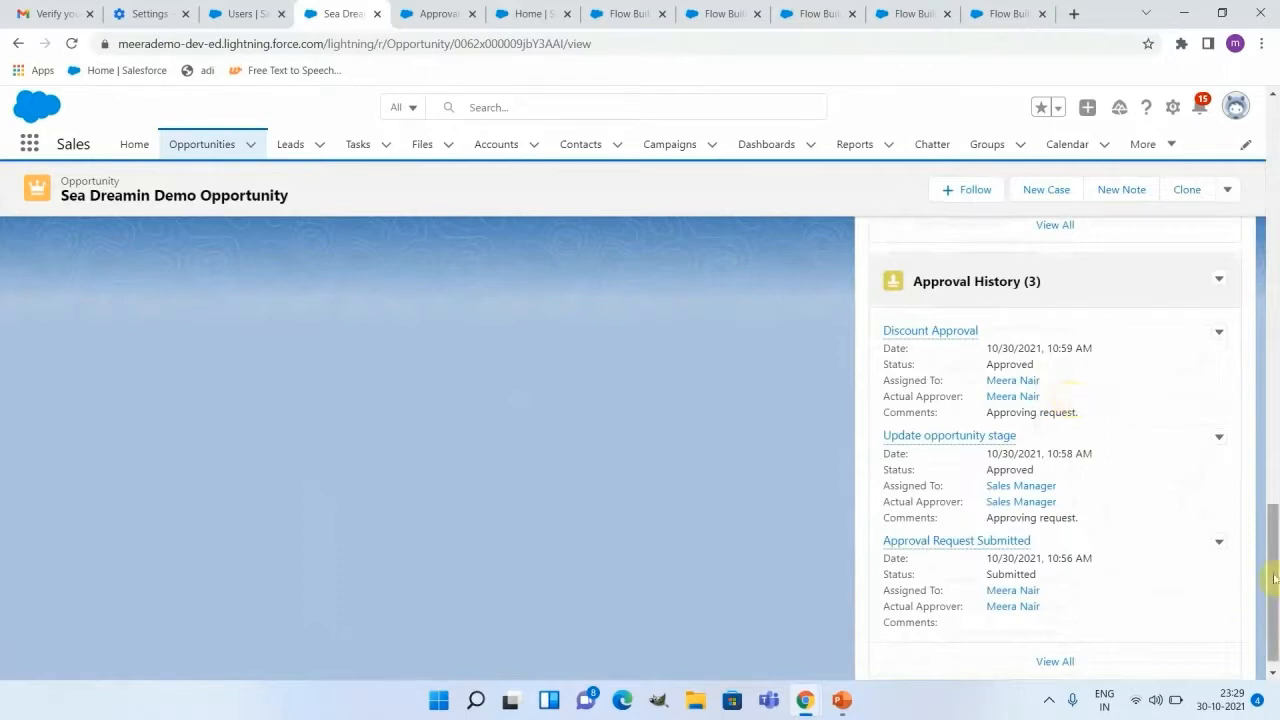
left_click_drag(1273, 577, 1273, 112)
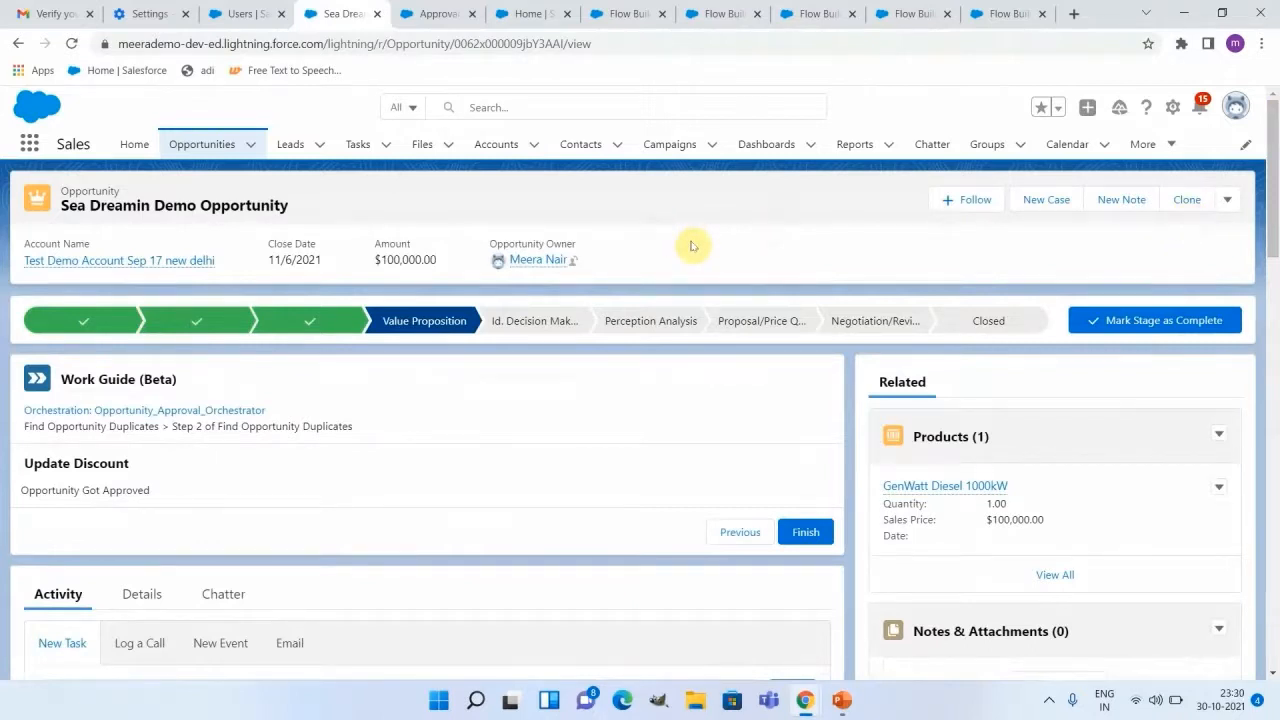
Step: Clone the opportunity with an amount of $1,000 and the Prospecting stage, and save it
left_click(1189, 200)
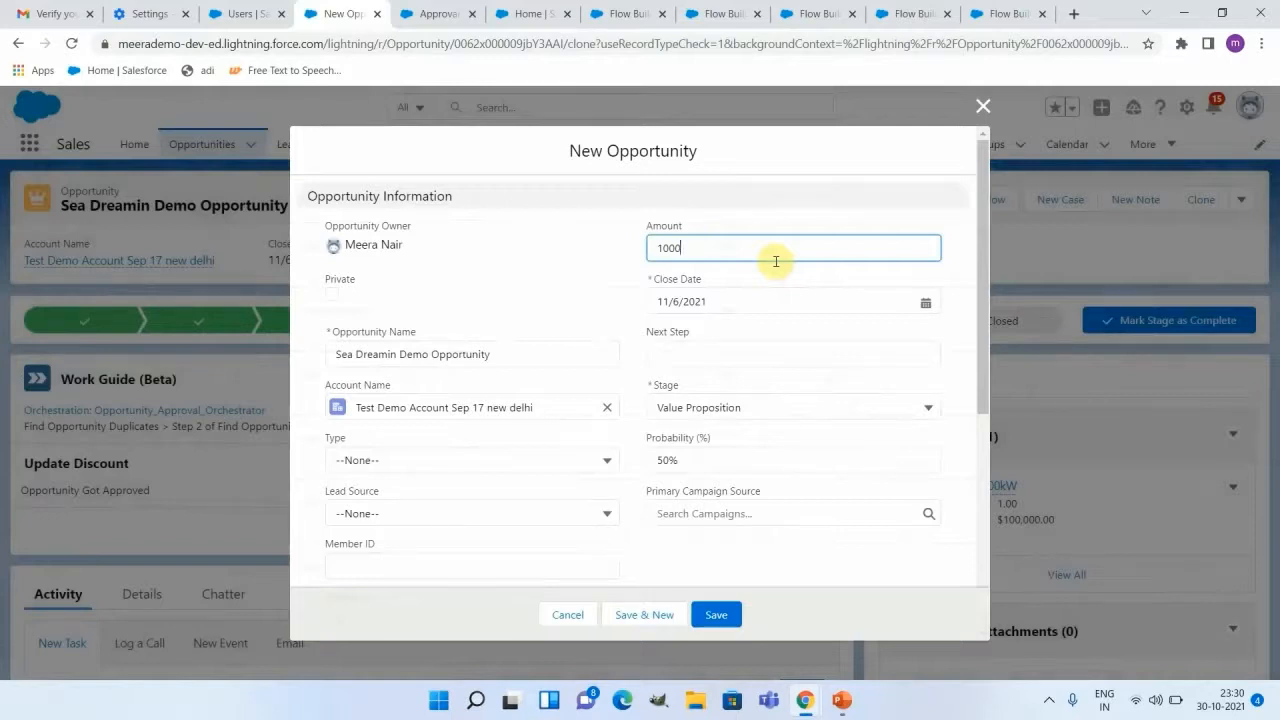
left_click(682, 406)
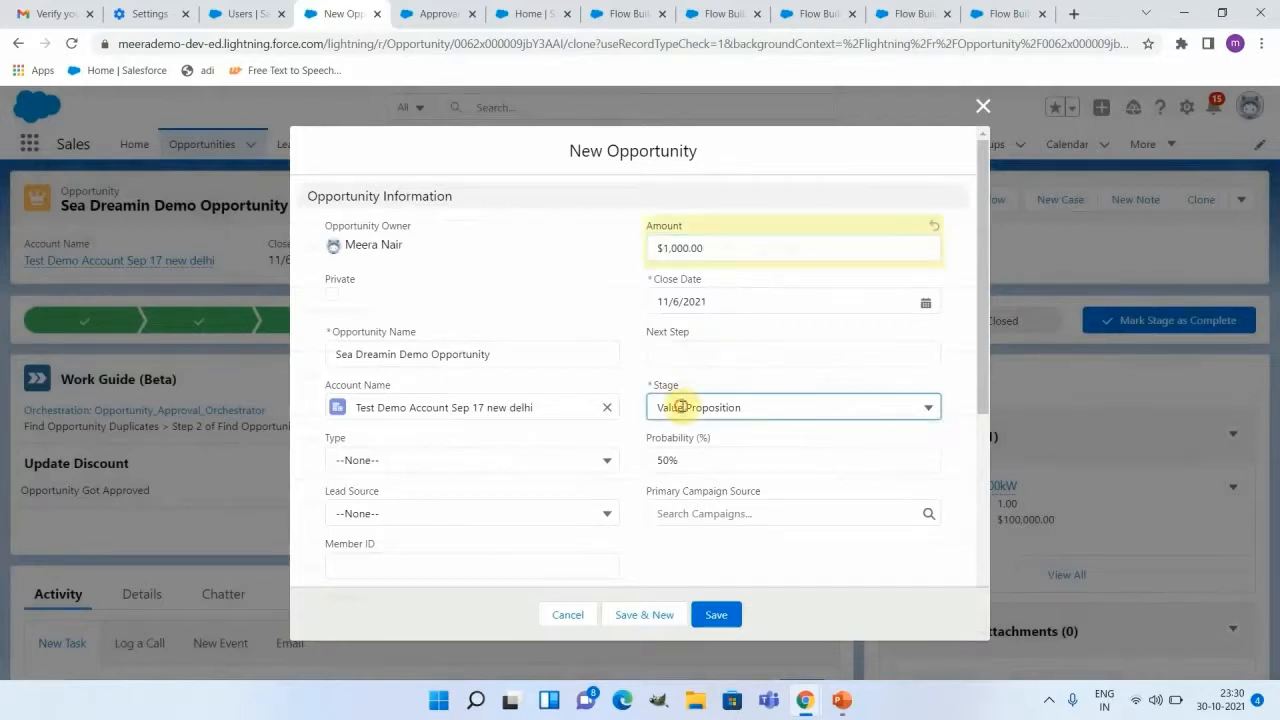
left_click(694, 469)
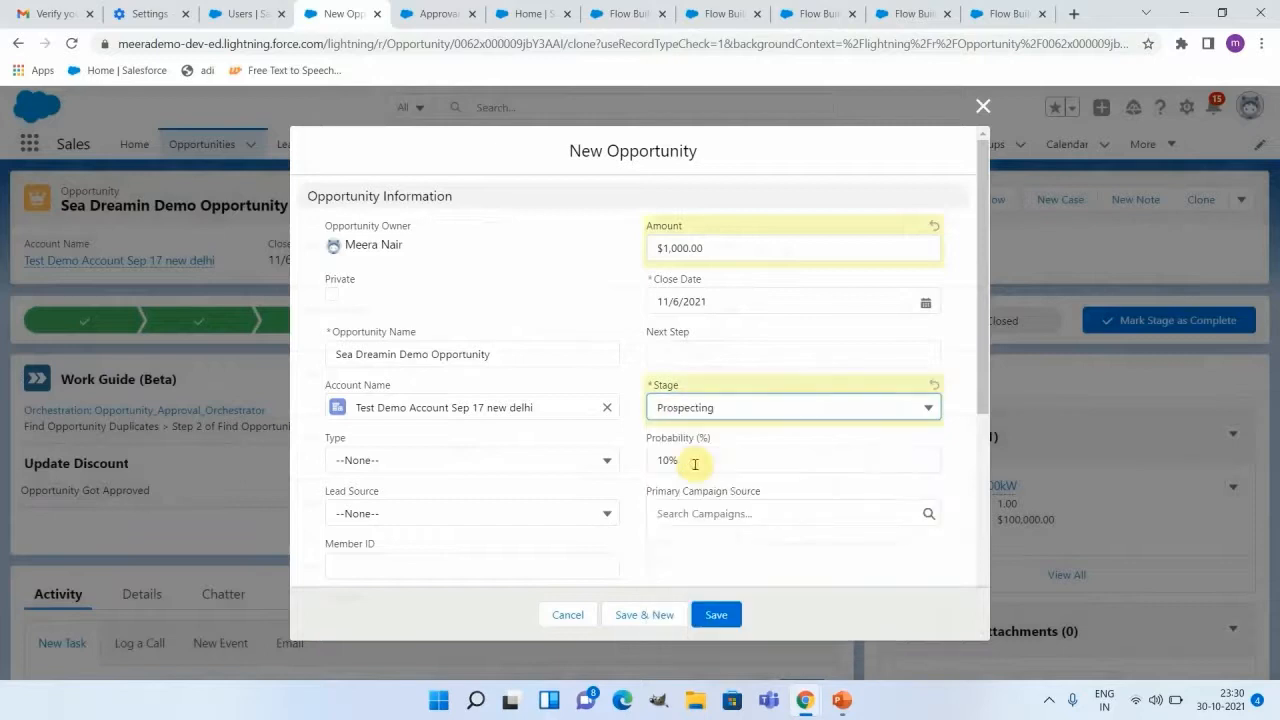
left_click(722, 617)
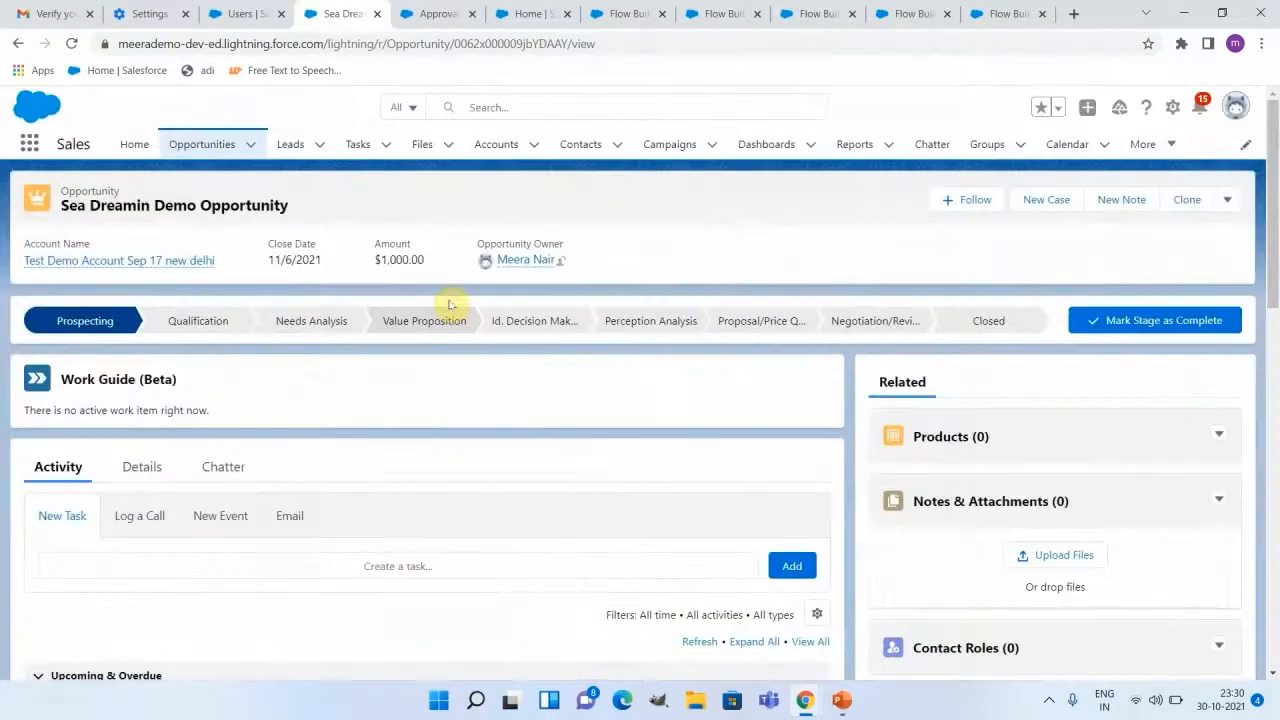
Step: Mark Value Proposition as the $1,000 opportunity's current stage, checking its approval history before and after the change
left_click(450, 320)
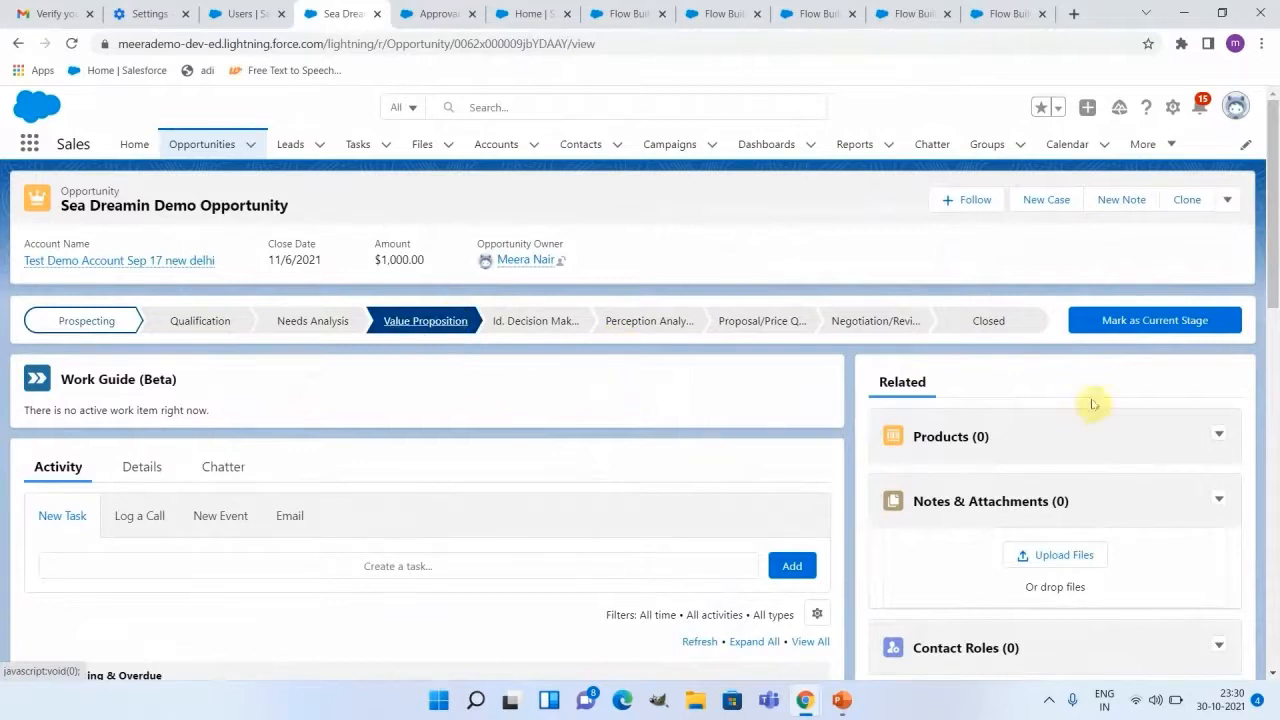
scroll(1230, 560, "down", 10)
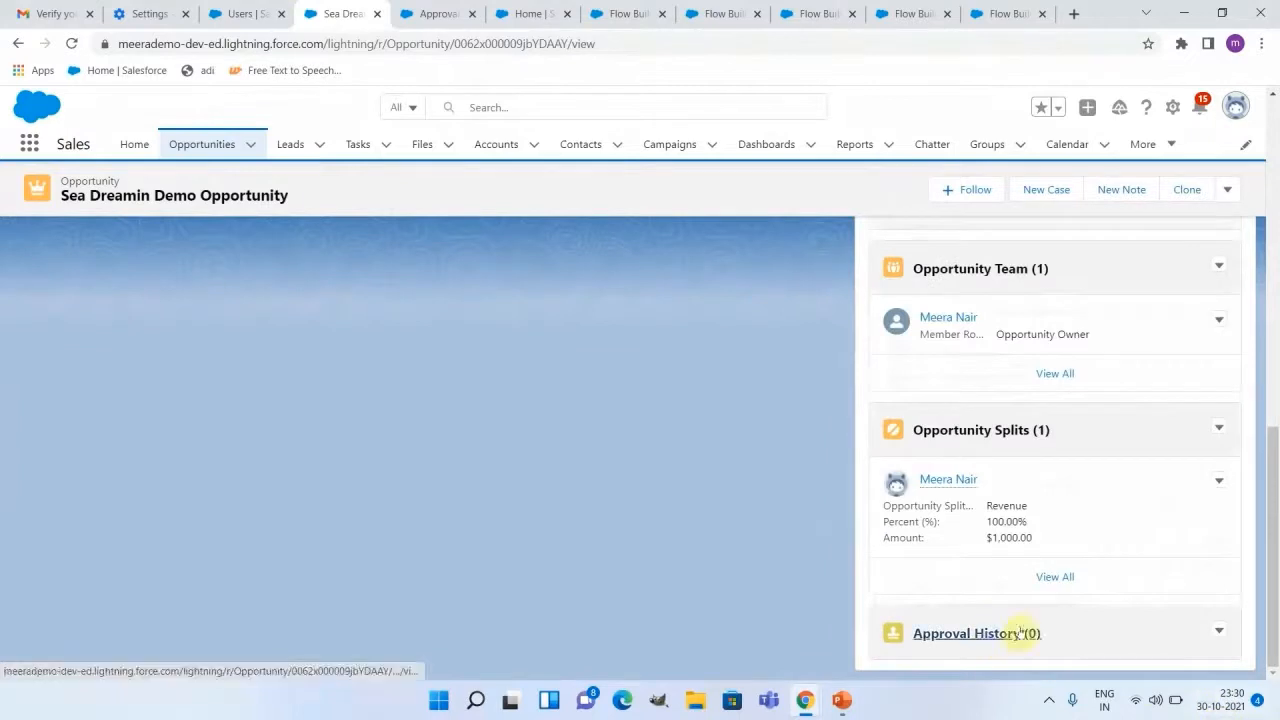
left_click_drag(1274, 614, 1276, 207)
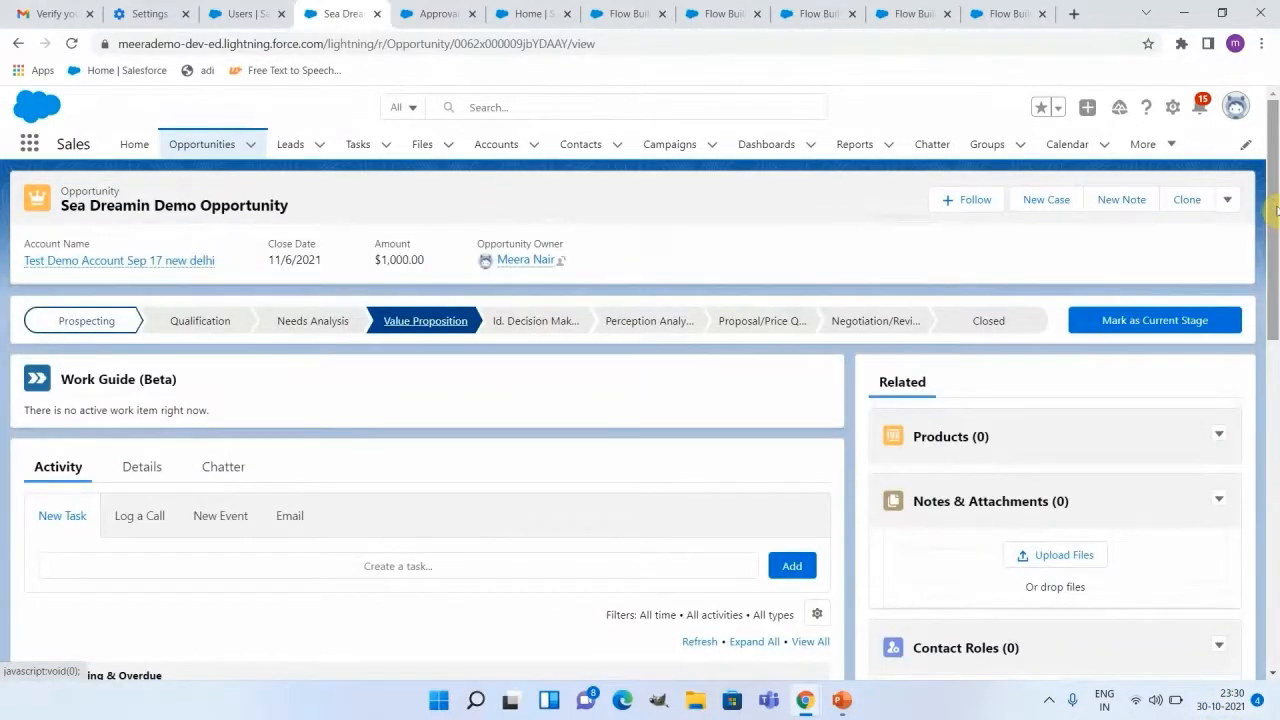
left_click(1116, 320)
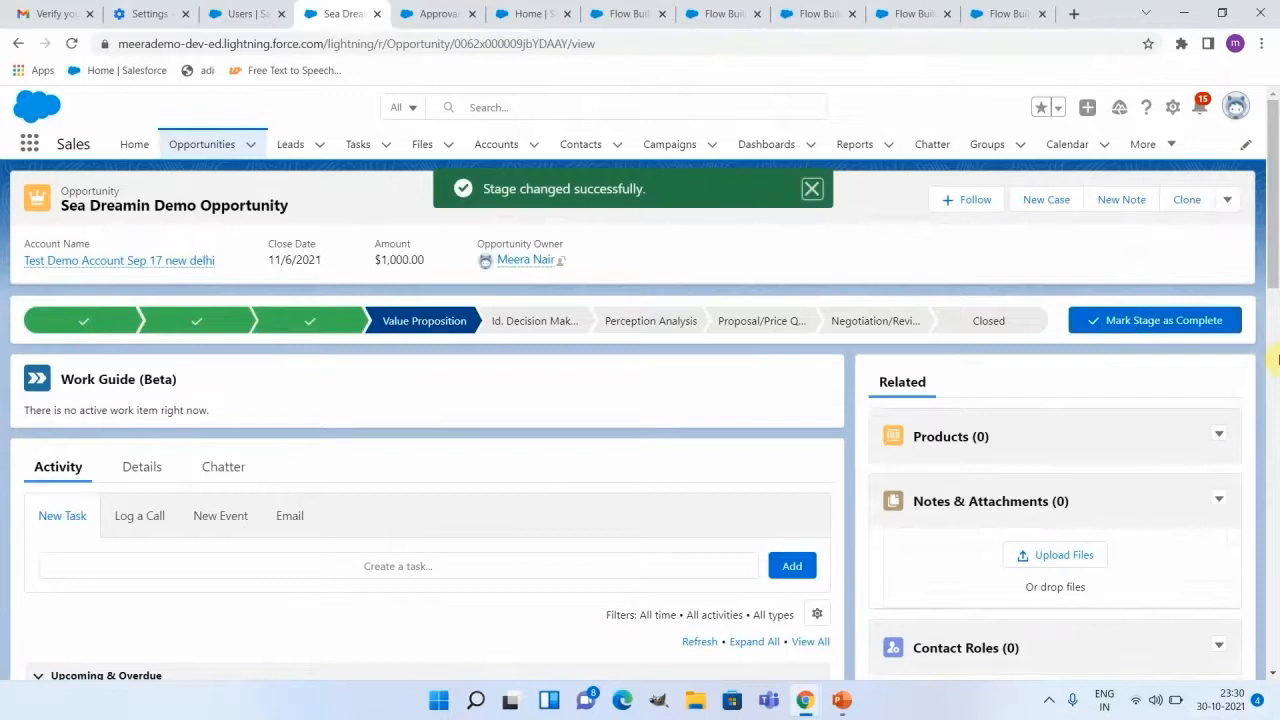
left_click_drag(1272, 245, 1272, 672)
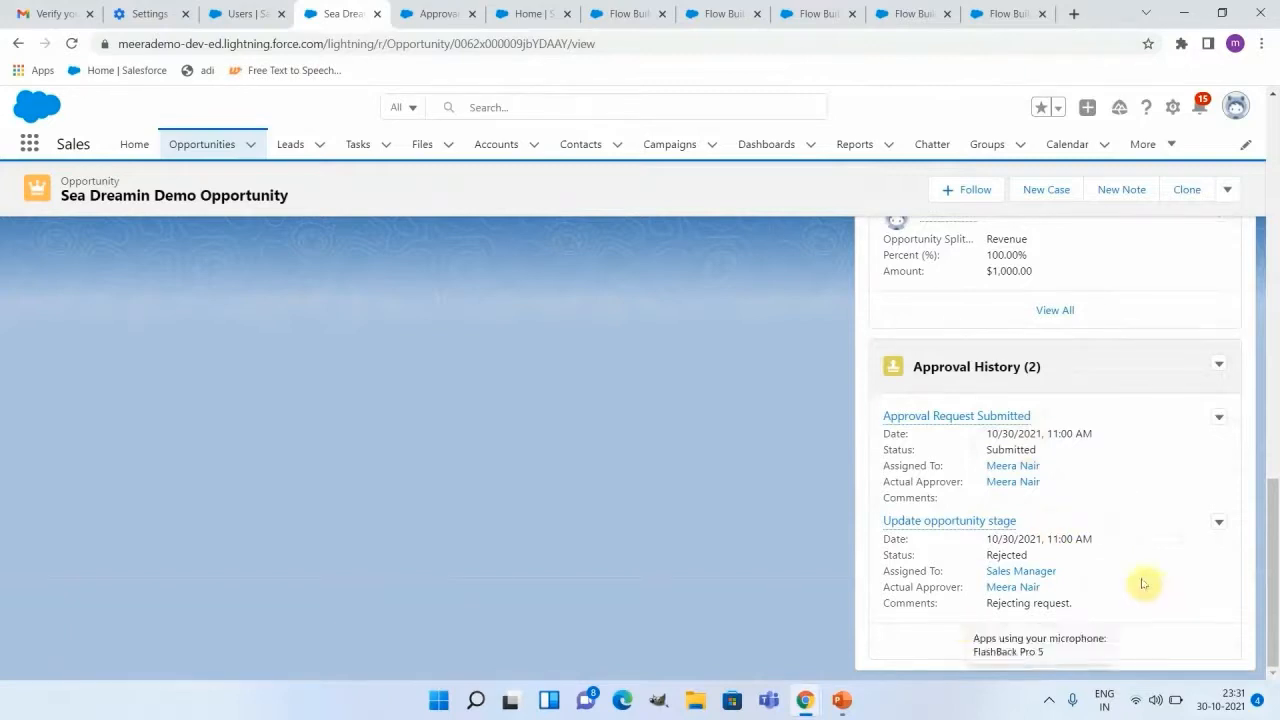
left_click_drag(1272, 622, 1275, 255)
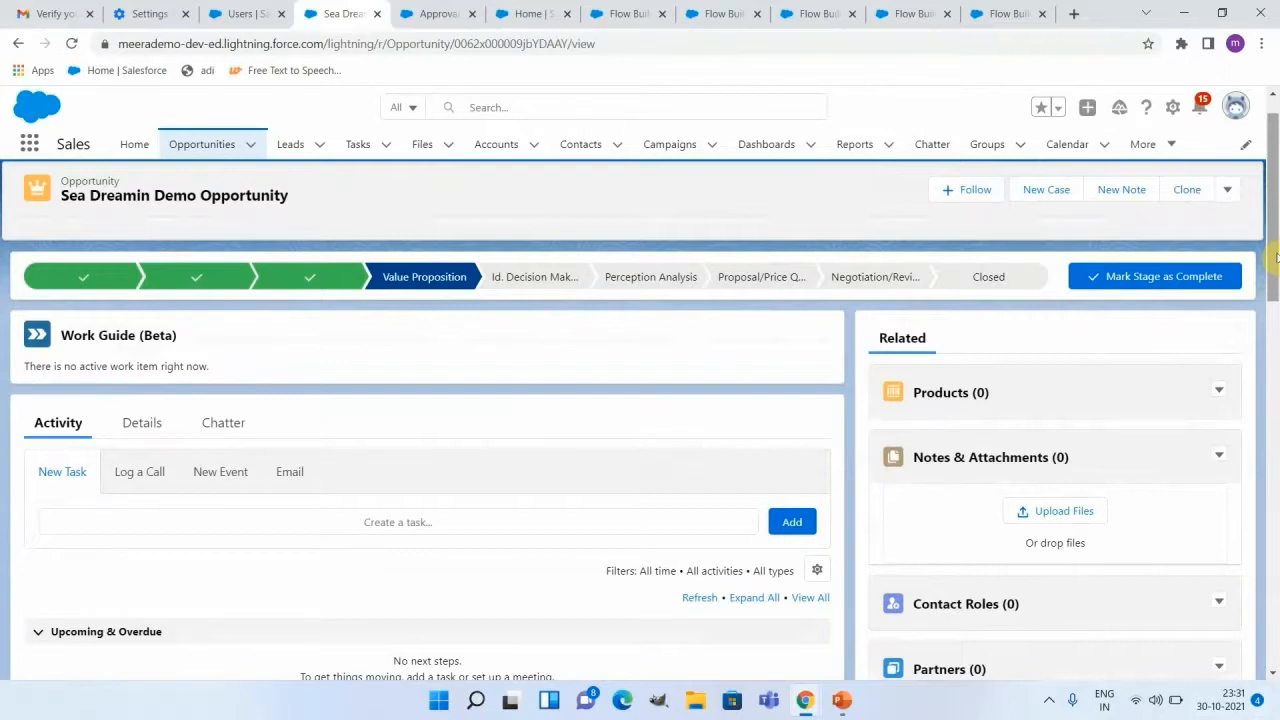
Step: Show the Work Cycle slide in PowerPoint, then leave the slide show and switch to the incognito browser window
mouse_move(841, 708)
left_click(848, 625)
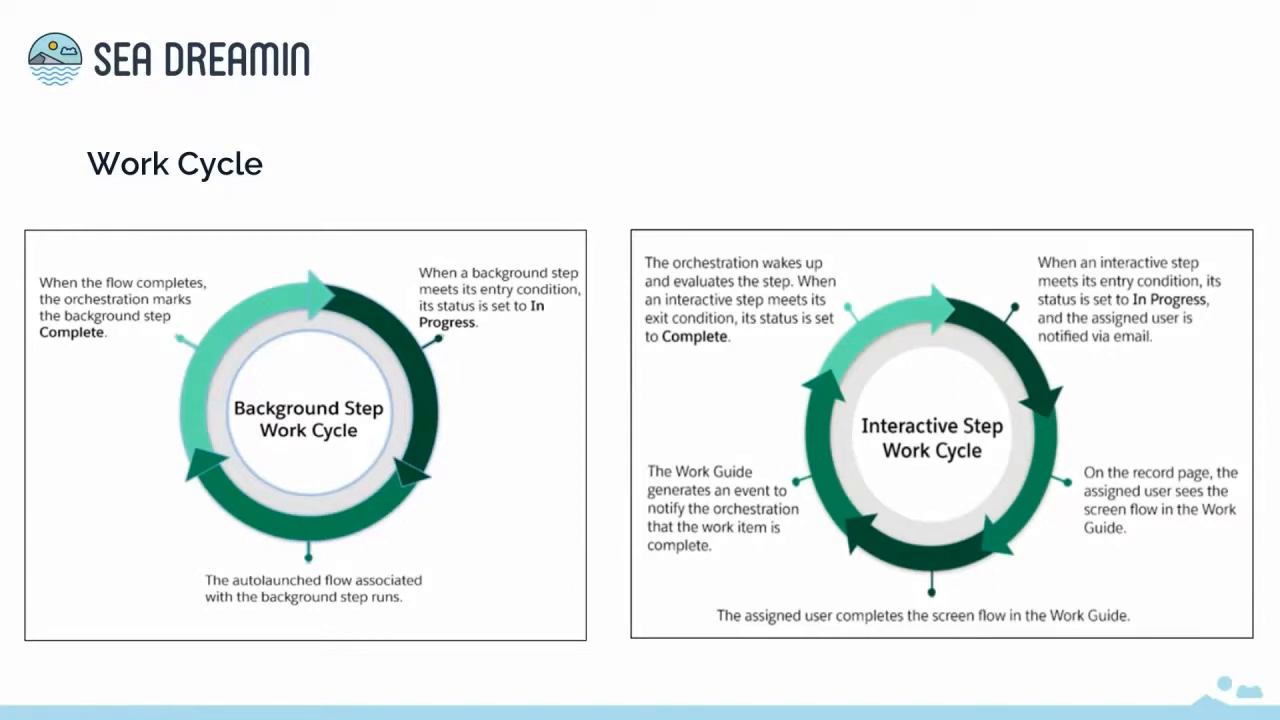
key("Escape")
key("alt+Tab")
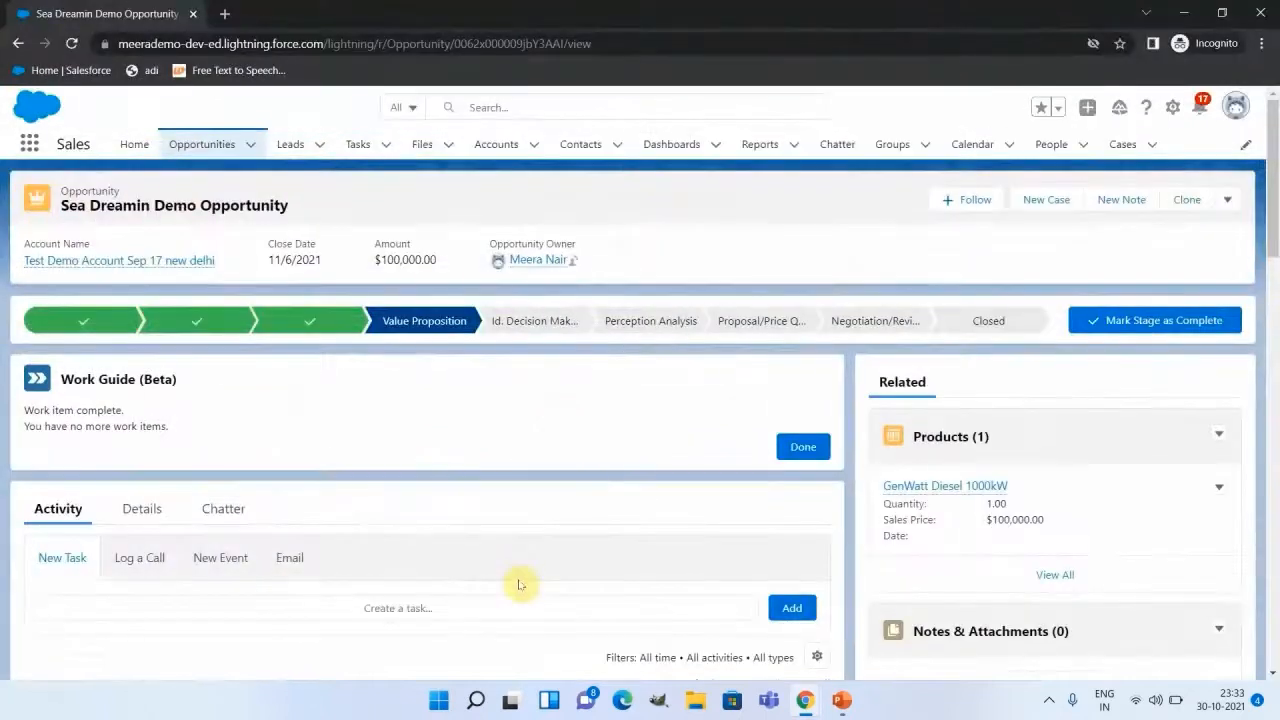
Step: Clone the $100,000 opportunity as Sea Dreamin Demo Opportunity new with the Prospecting stage, and save it
left_click(1190, 199)
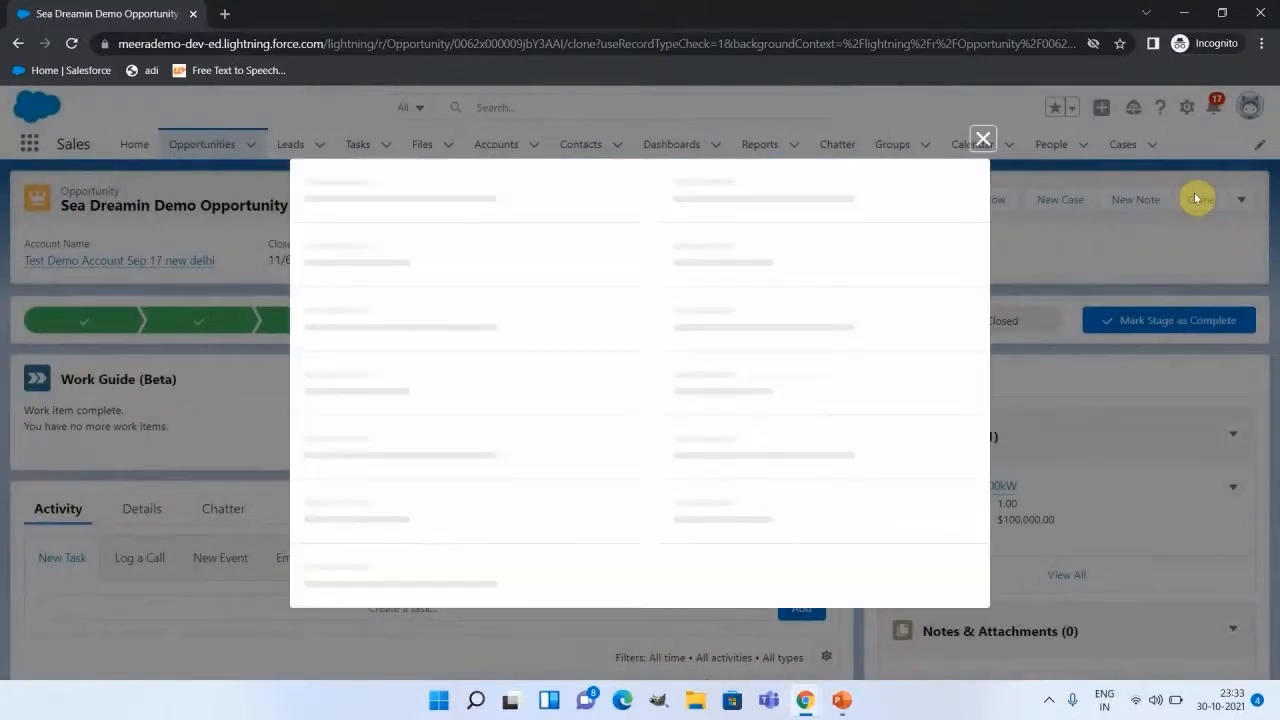
left_click(680, 408)
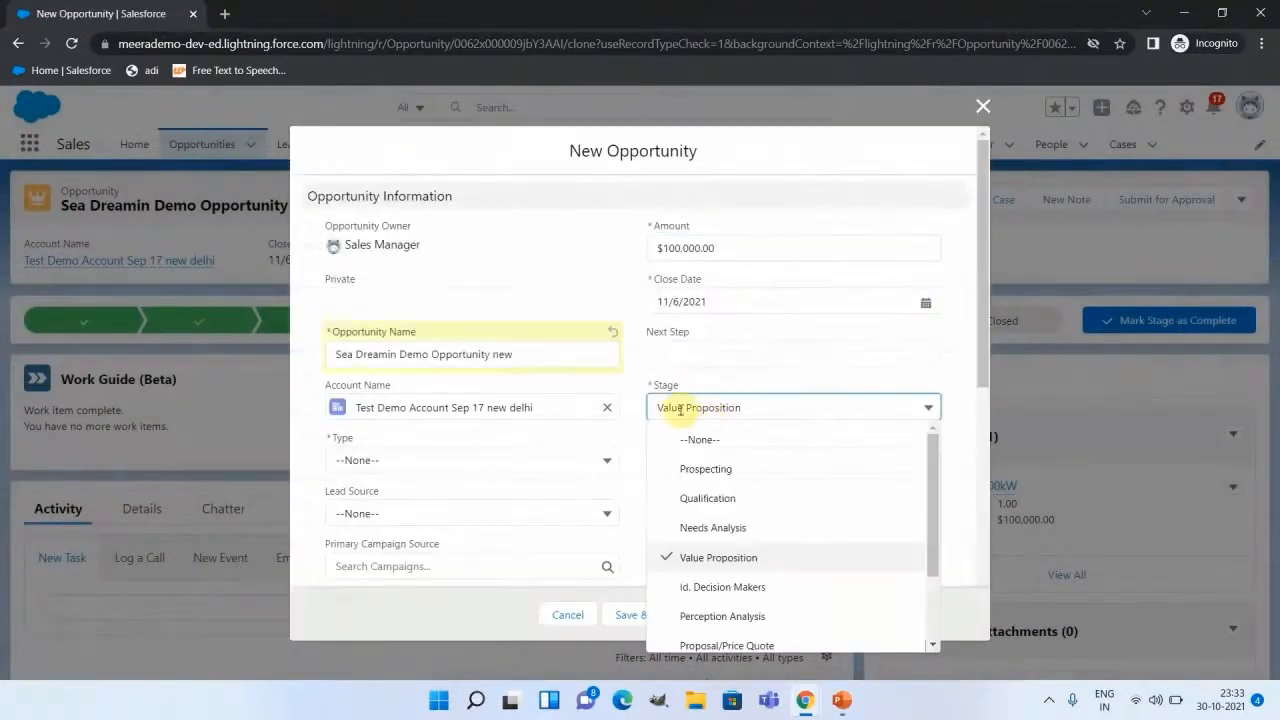
left_click(686, 468)
scroll(696, 464, "down", 3)
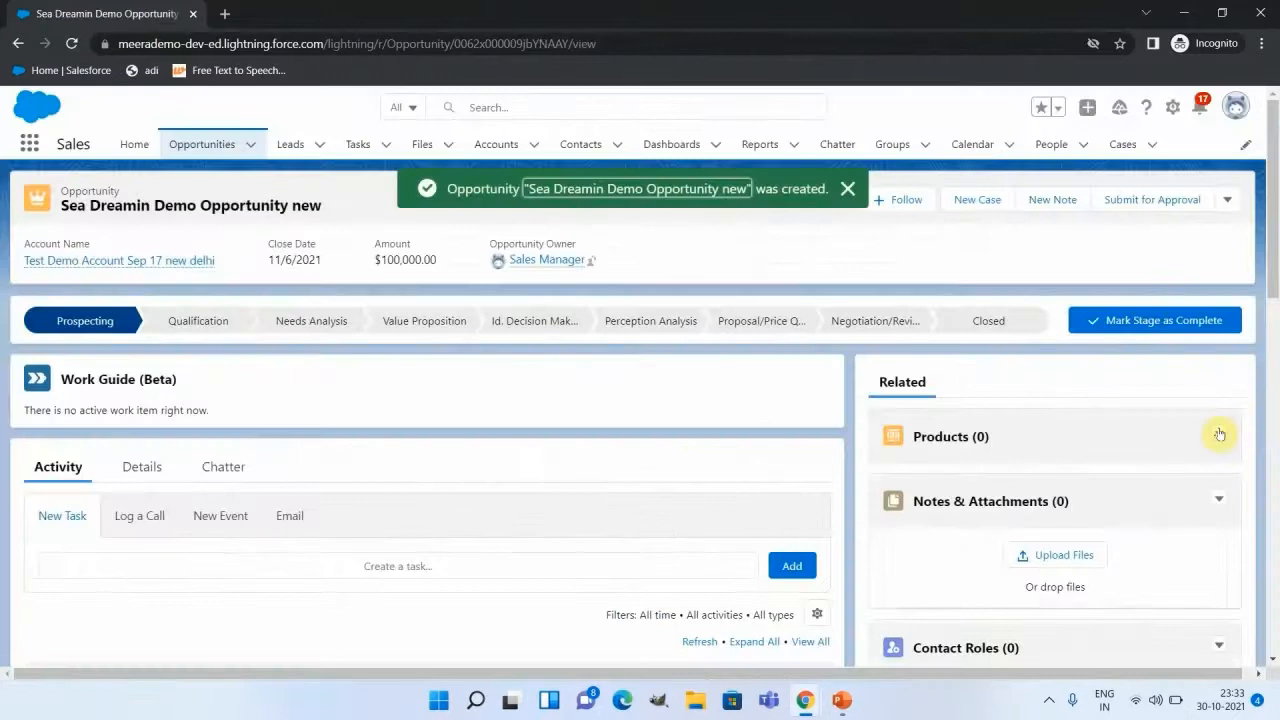
Step: Add the product GenWatt Diesel 1000kW to the new opportunity with a quantity of 1 and save it
left_click(1218, 433)
left_click(1168, 463)
left_click(106, 283)
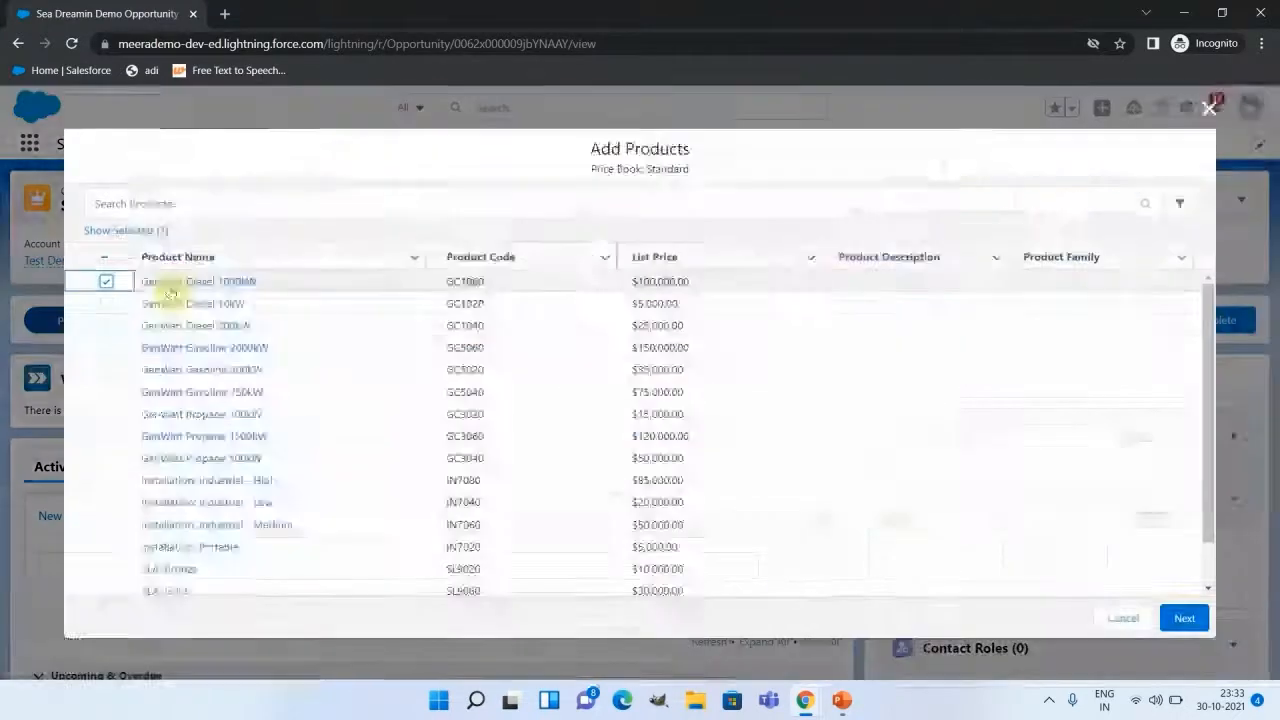
scroll(171, 291, "down", 3)
left_click(1188, 618)
left_click(515, 272)
type("1")
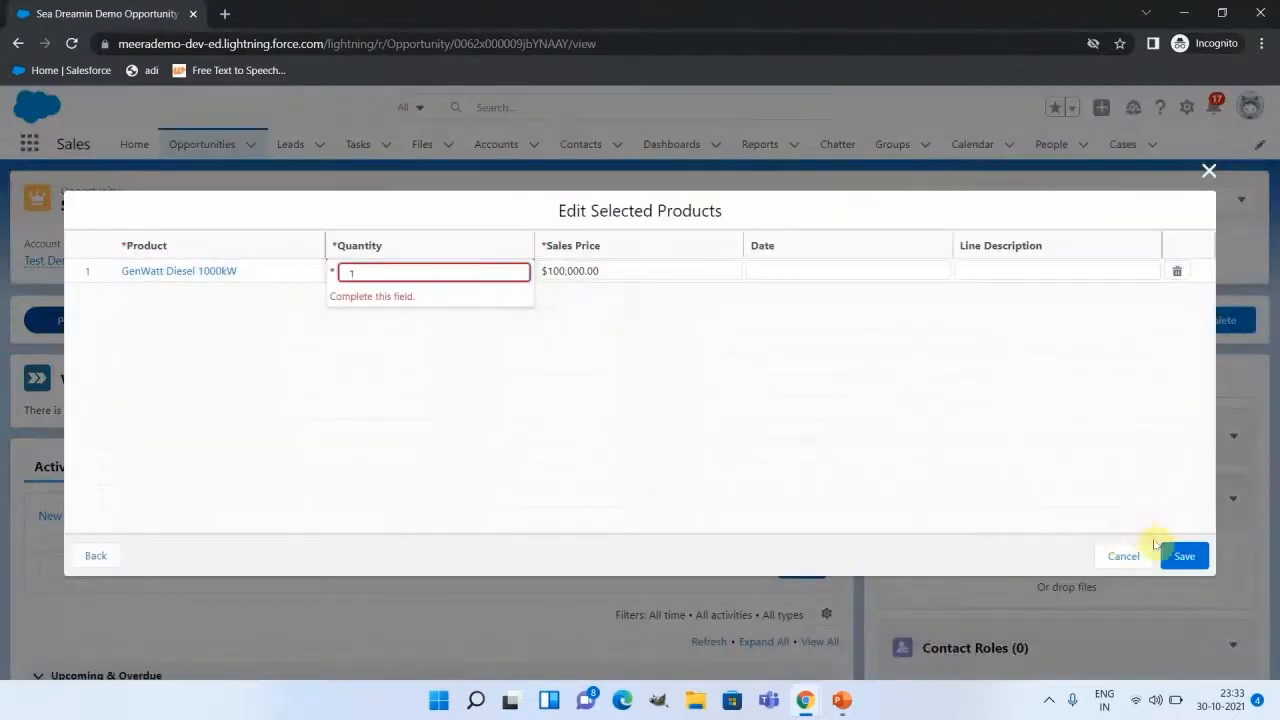
left_click(1184, 556)
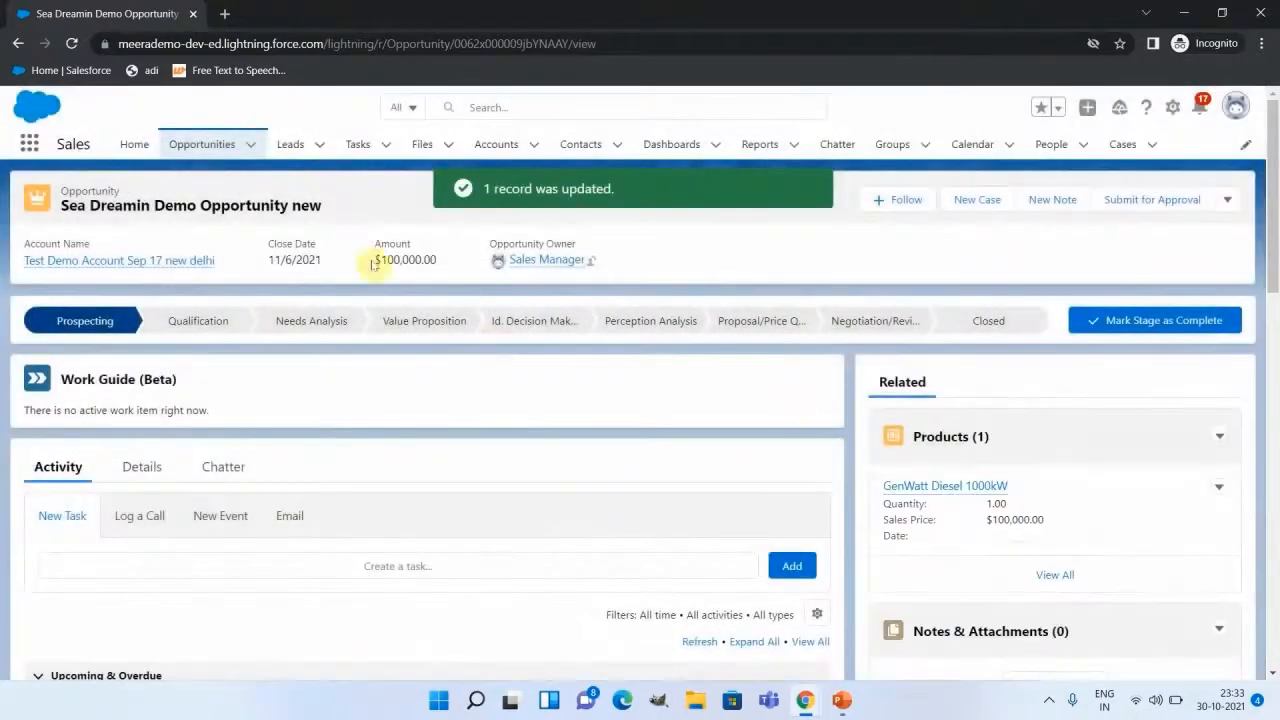
Step: Mark Value Proposition as the current stage and open the Opportunity_Approval_Orchestrator instance linked in the Work Guide
left_click(392, 320)
left_click(1095, 328)
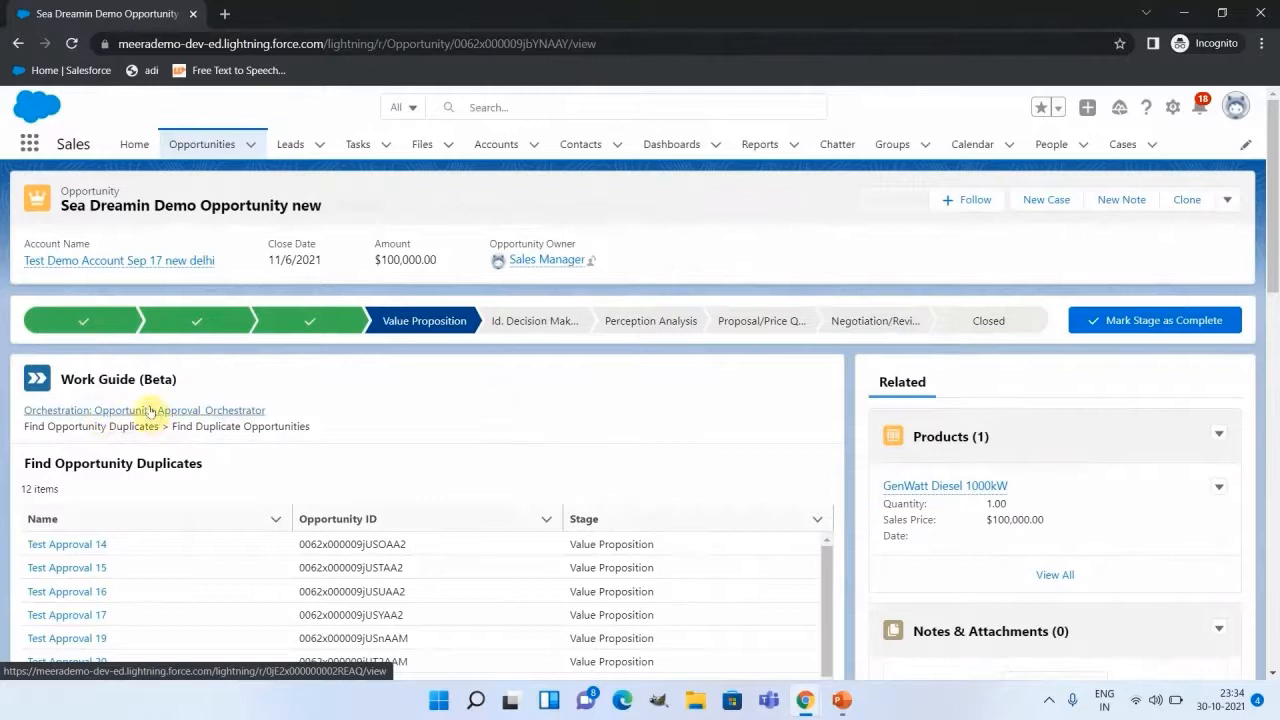
left_click(143, 411)
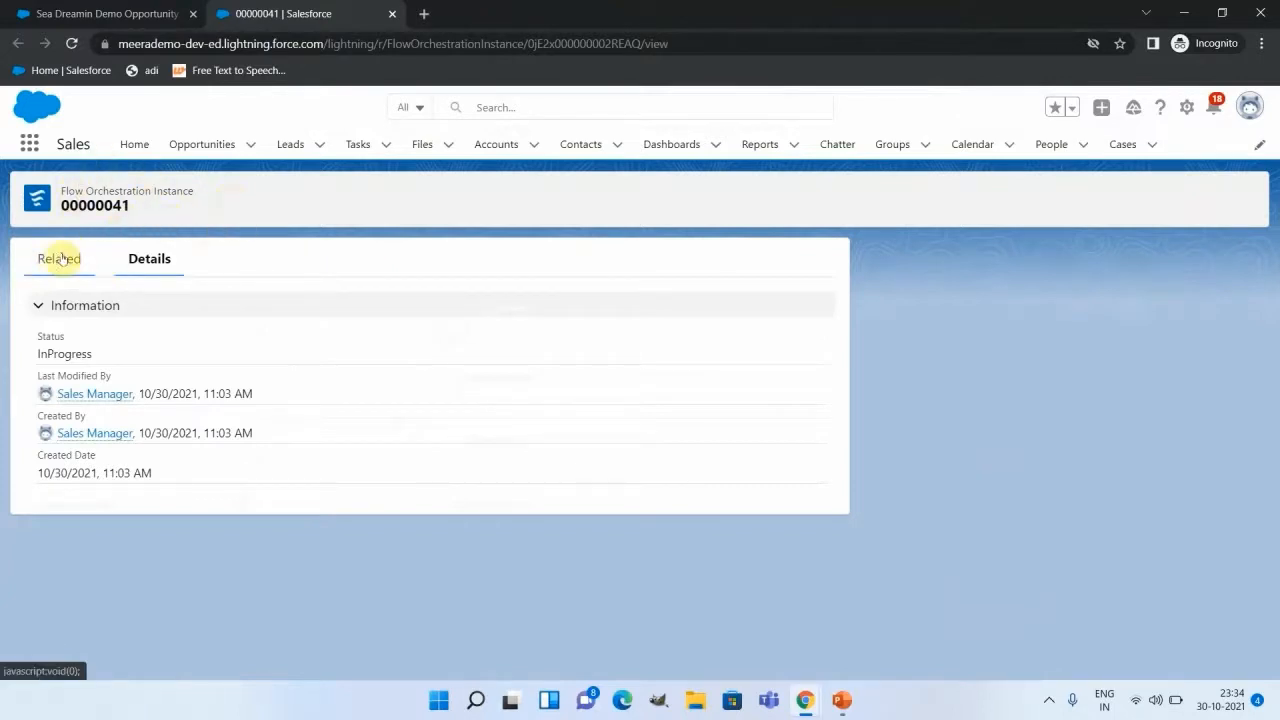
Step: Review the orchestration instance's related step instances, stage instances and orchestration histories
left_click(60, 256)
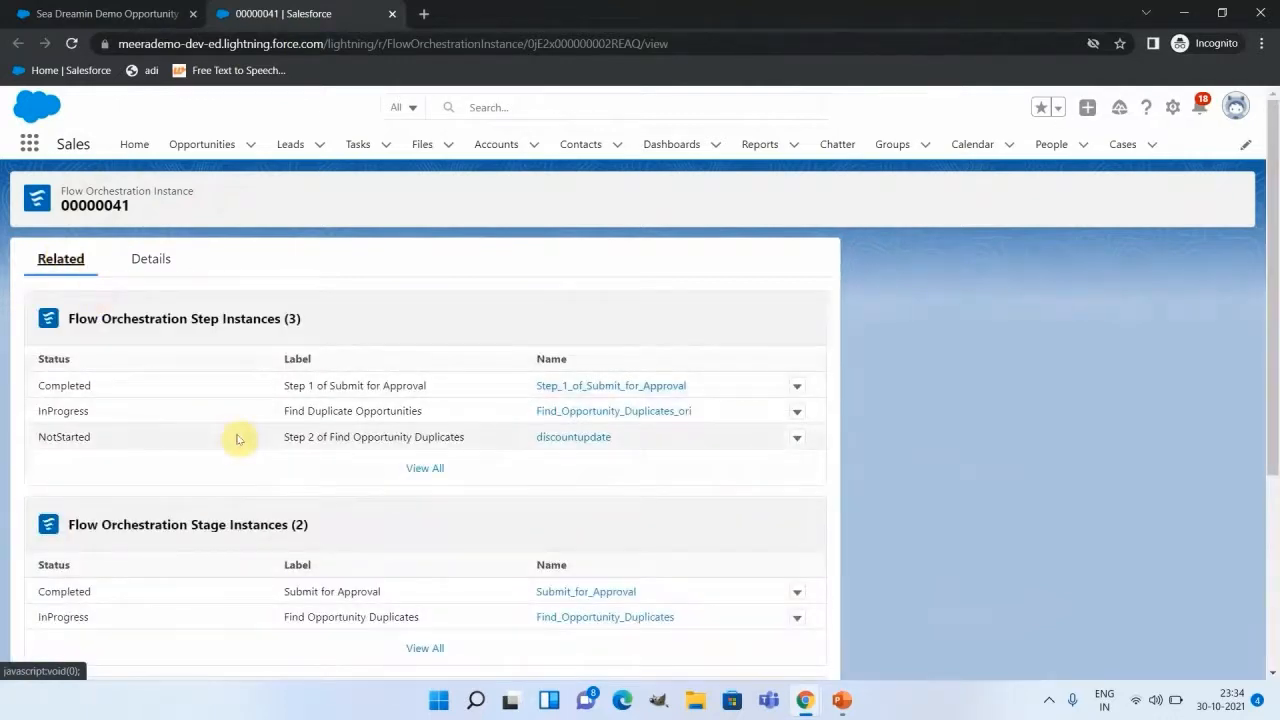
scroll(237, 438, "down", 1)
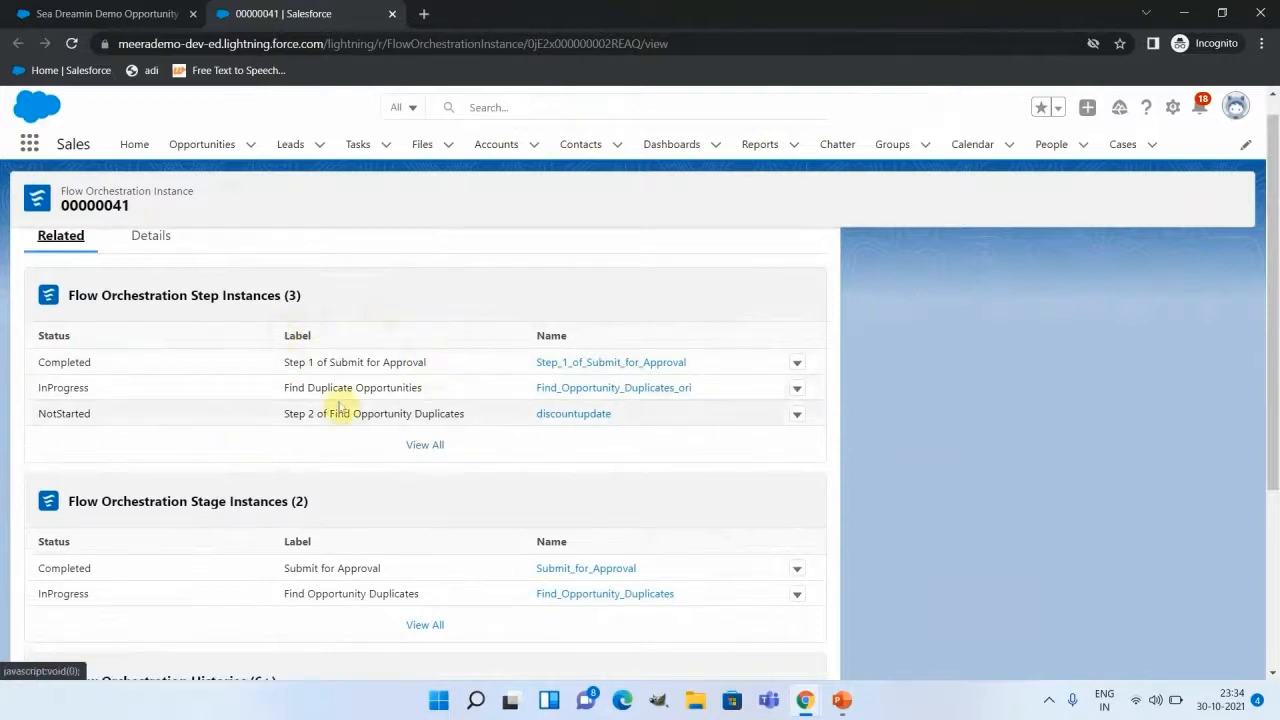
scroll(340, 408, "down", 1)
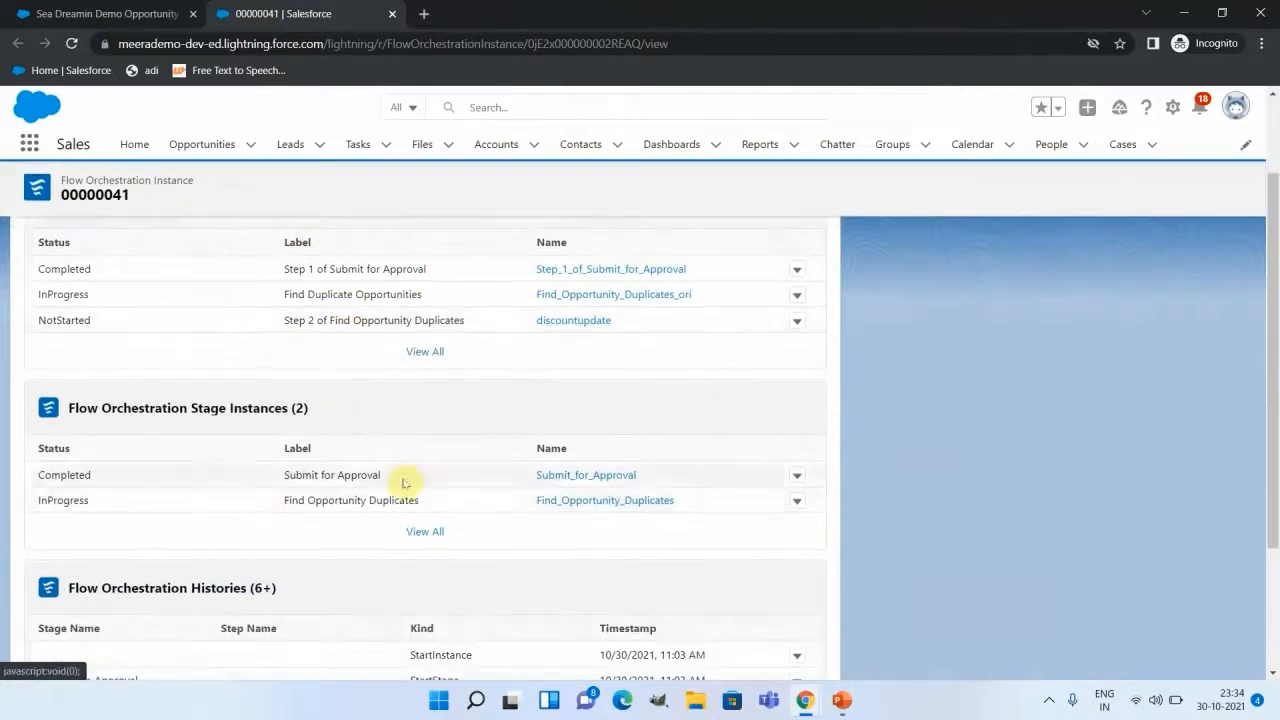
scroll(372, 490, "down", 2)
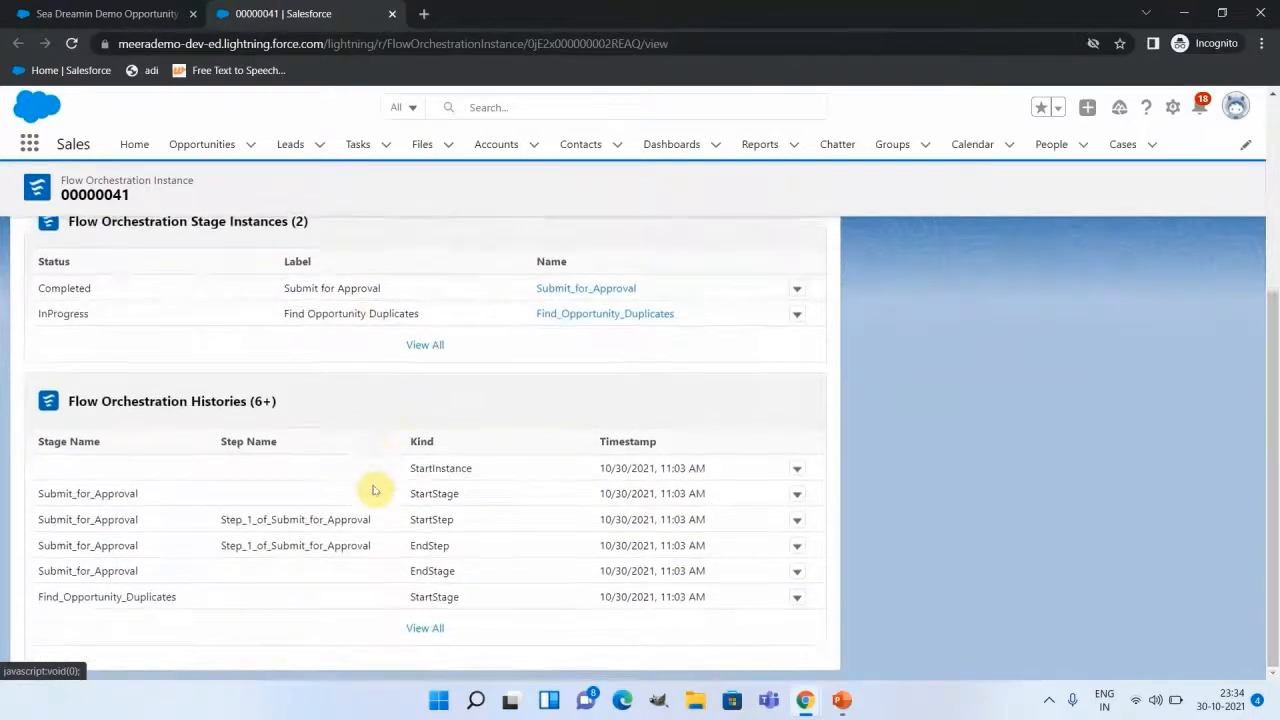